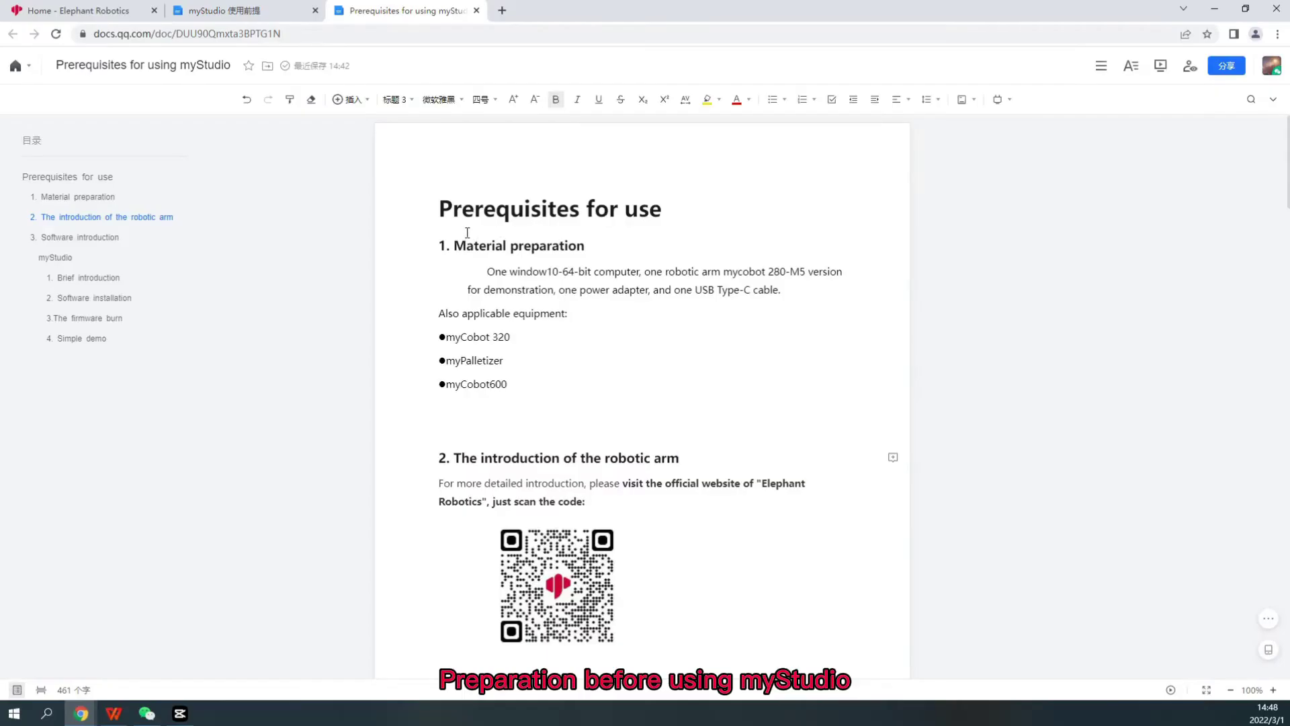
Highlight the Prerequisites for use title, Material preparation heading and Also applicable equipment line
drag(437, 212, 671, 228)
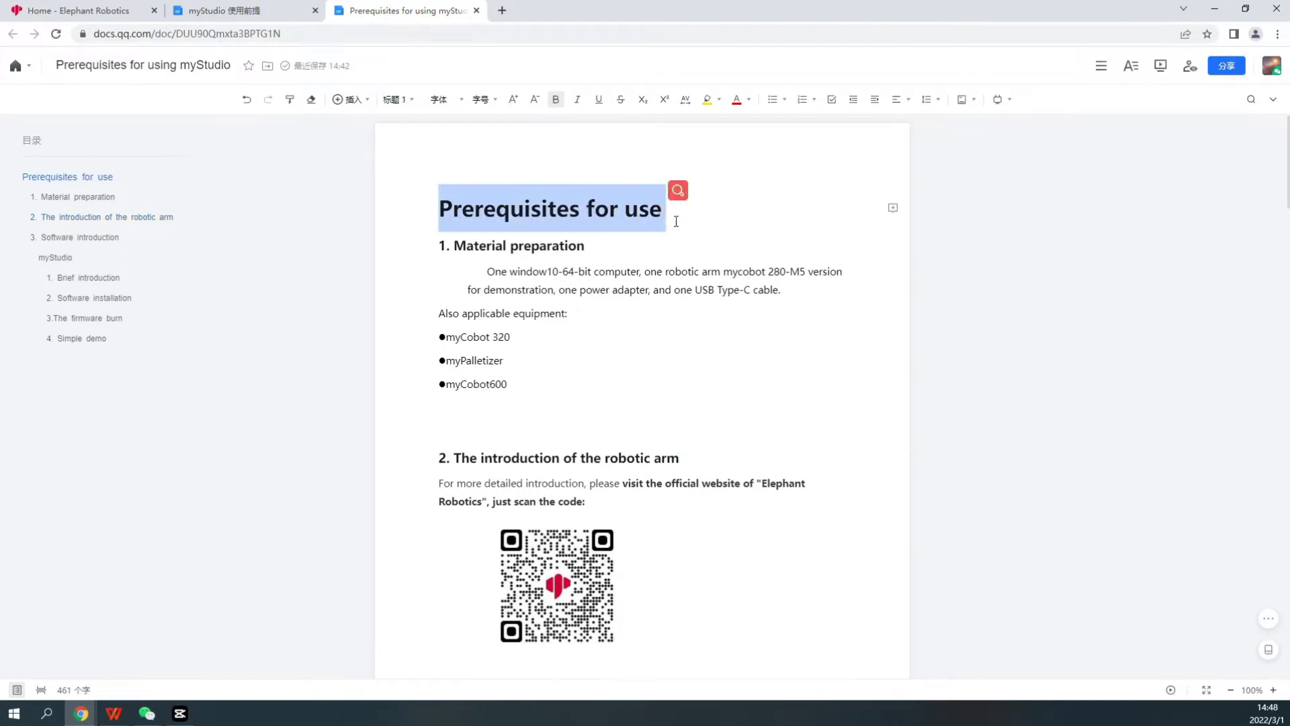
click(671, 216)
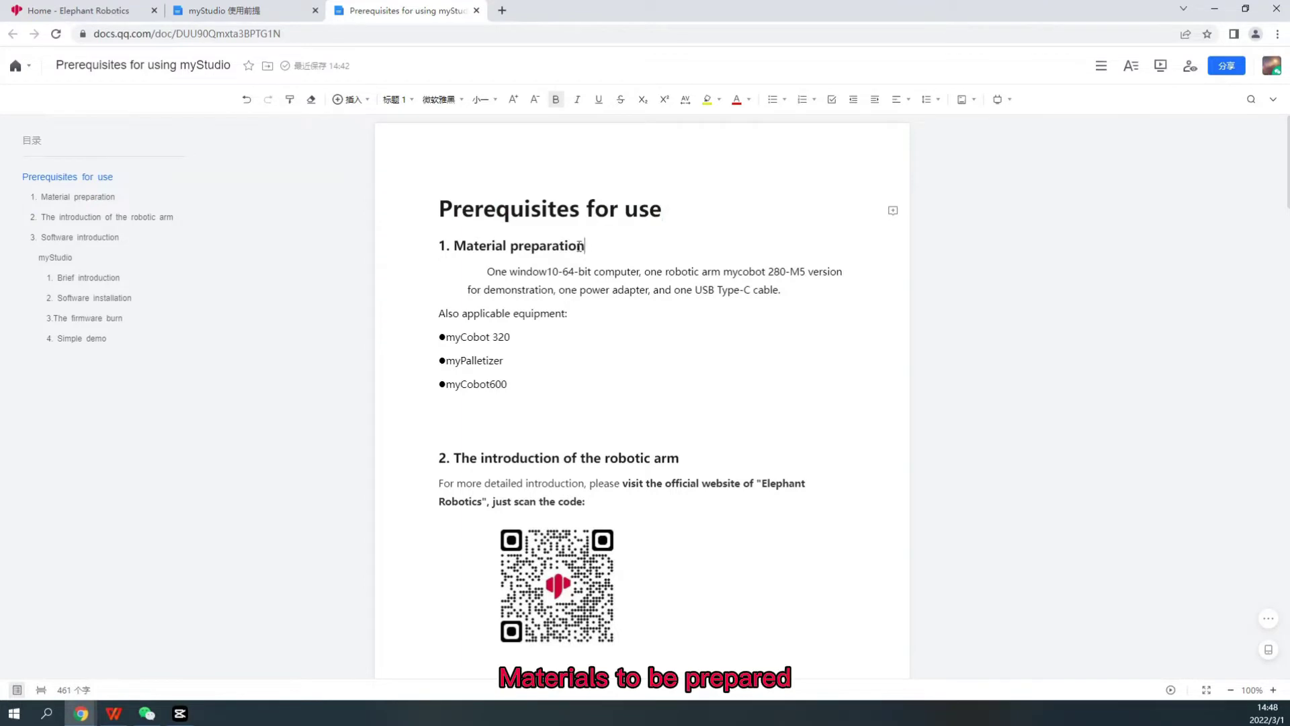
drag(580, 246, 453, 247)
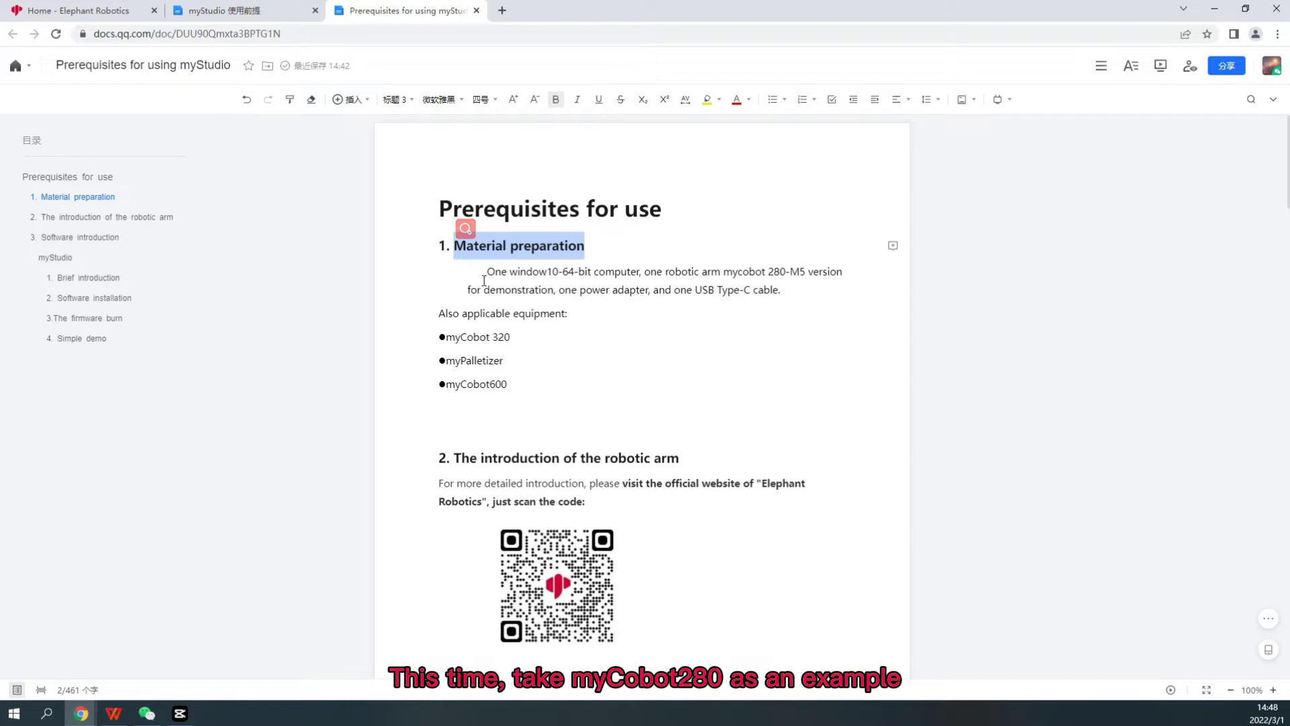
click(483, 279)
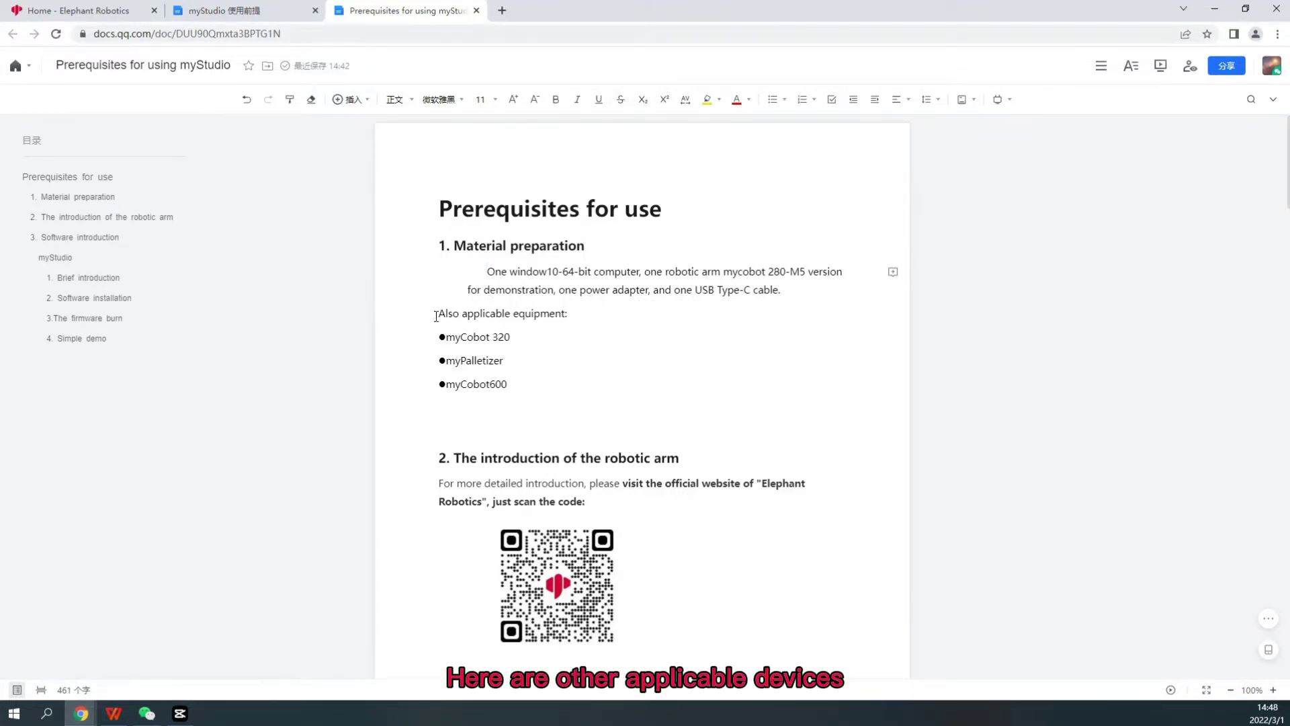
drag(436, 316, 582, 316)
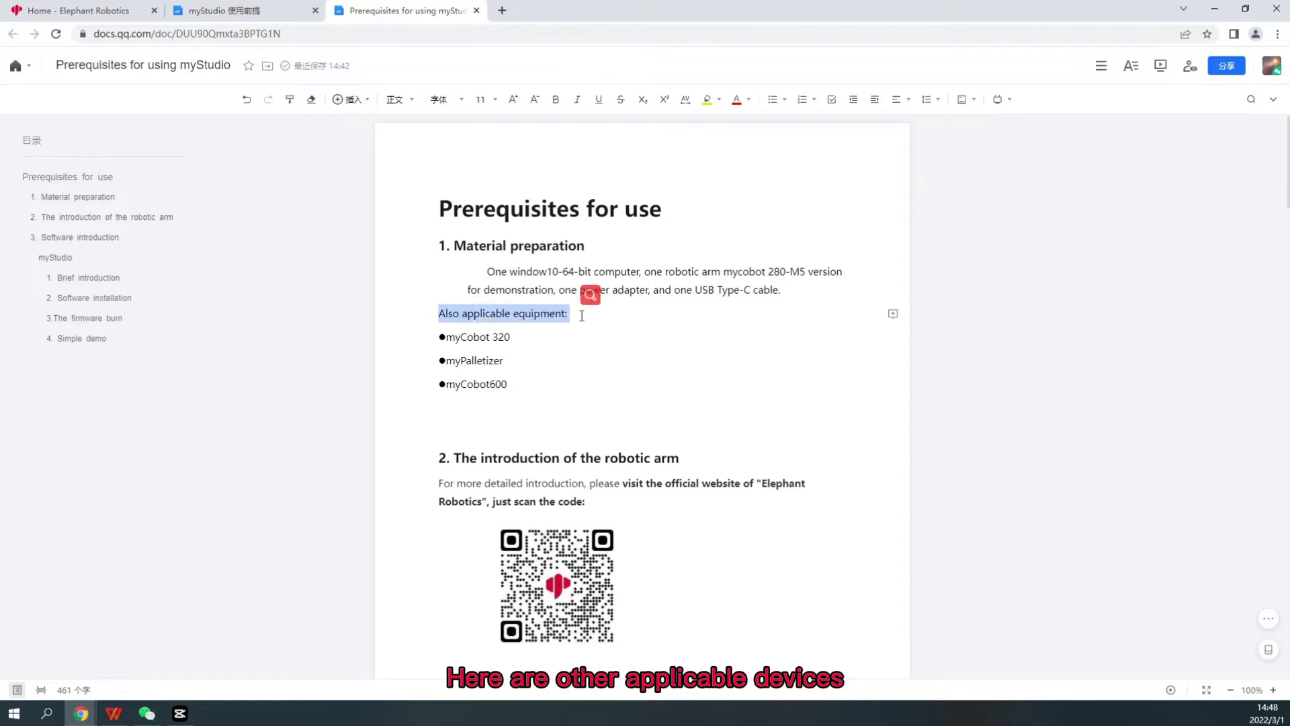
click(582, 316)
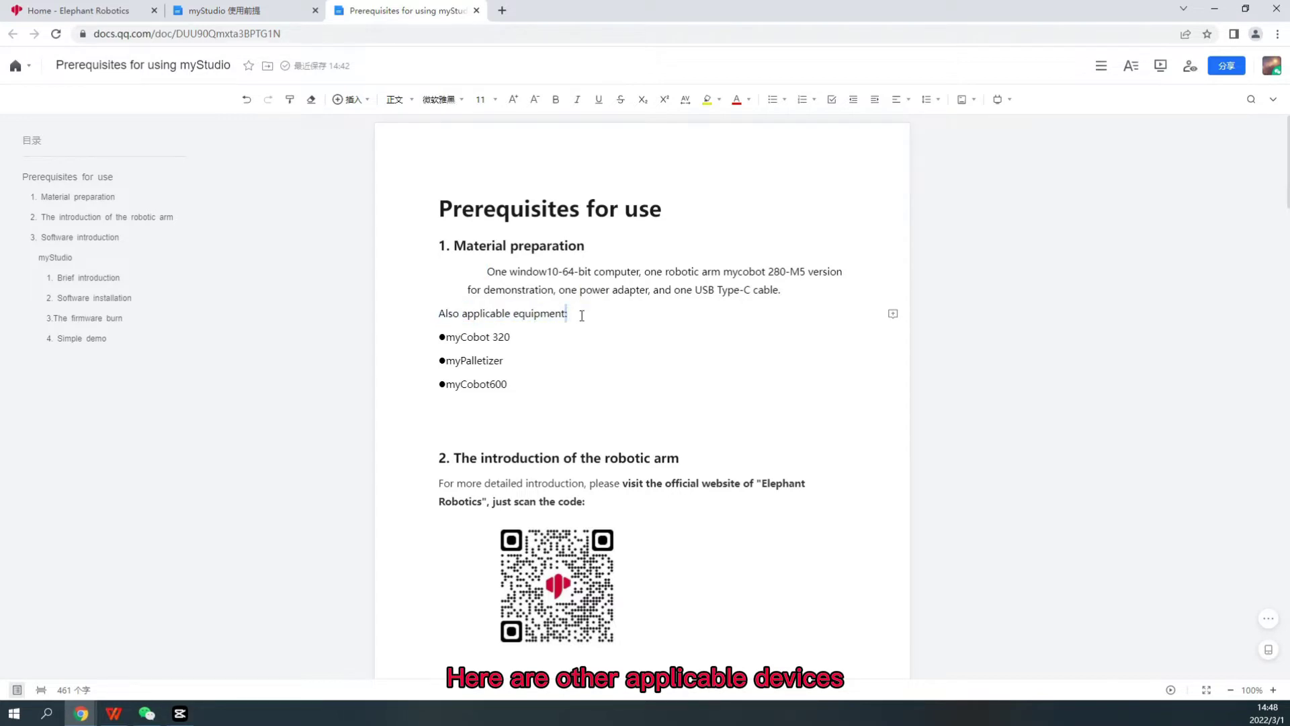
Scroll down the doc and highlight its mention of the Elephant Robotics website
scroll(582, 316, down, 1)
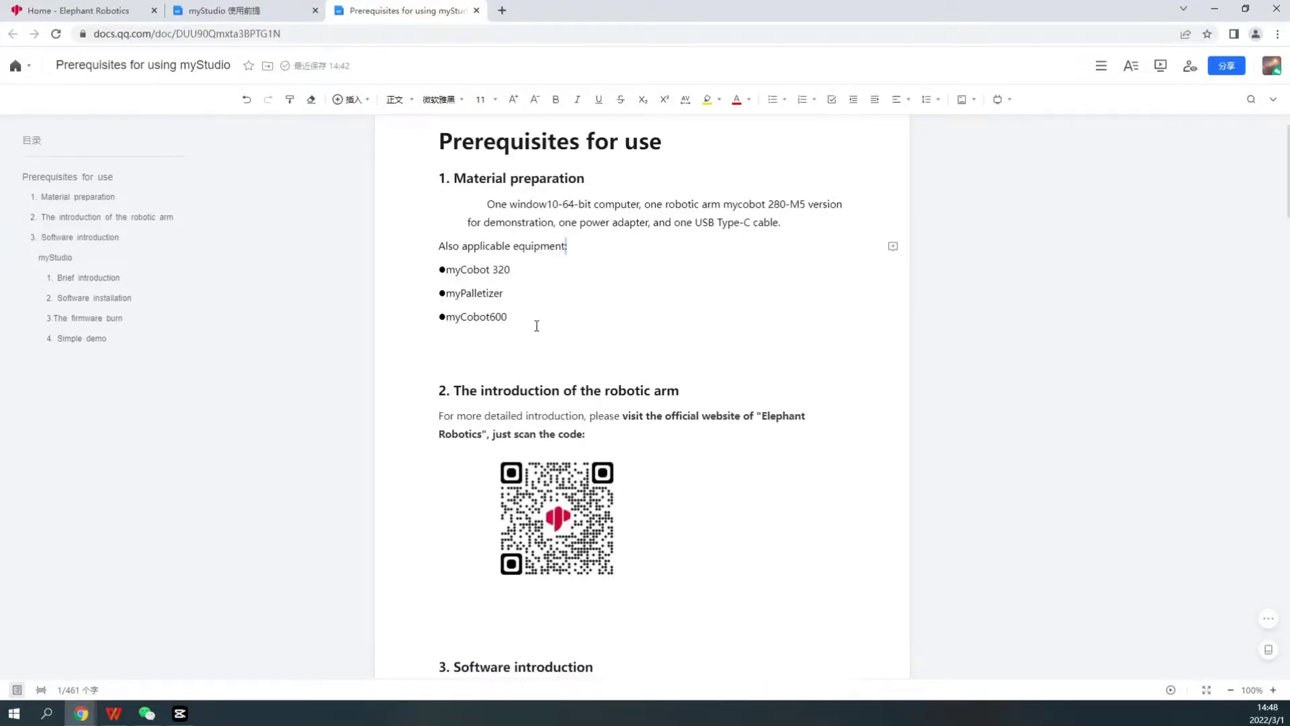
scroll(535, 320, down, 1)
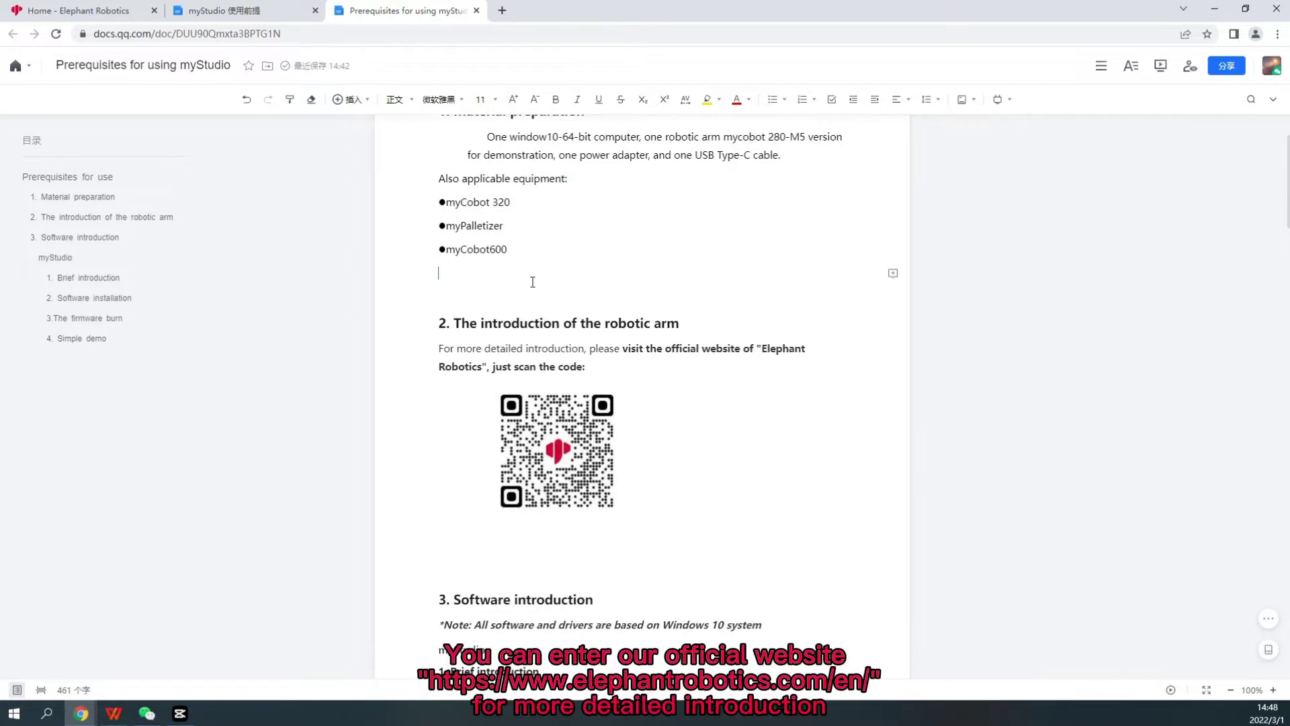
click(557, 296)
scroll(563, 262, down, 1)
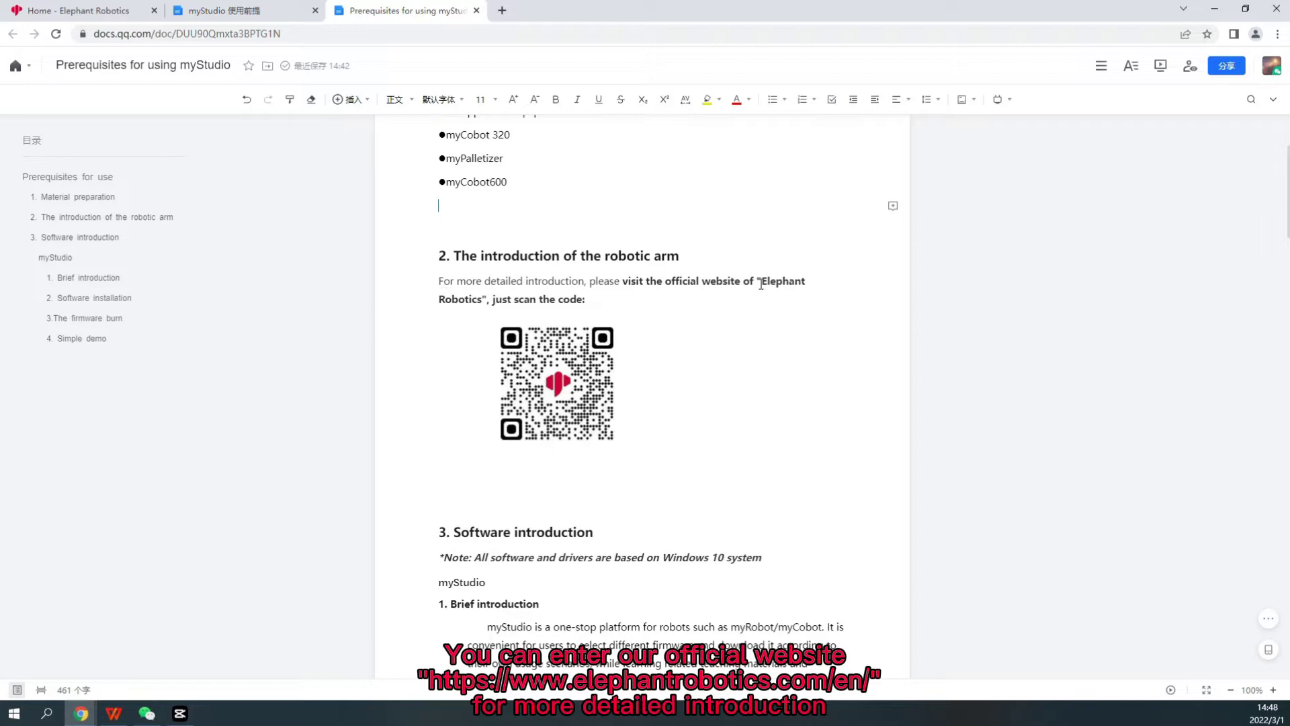
drag(761, 283, 482, 300)
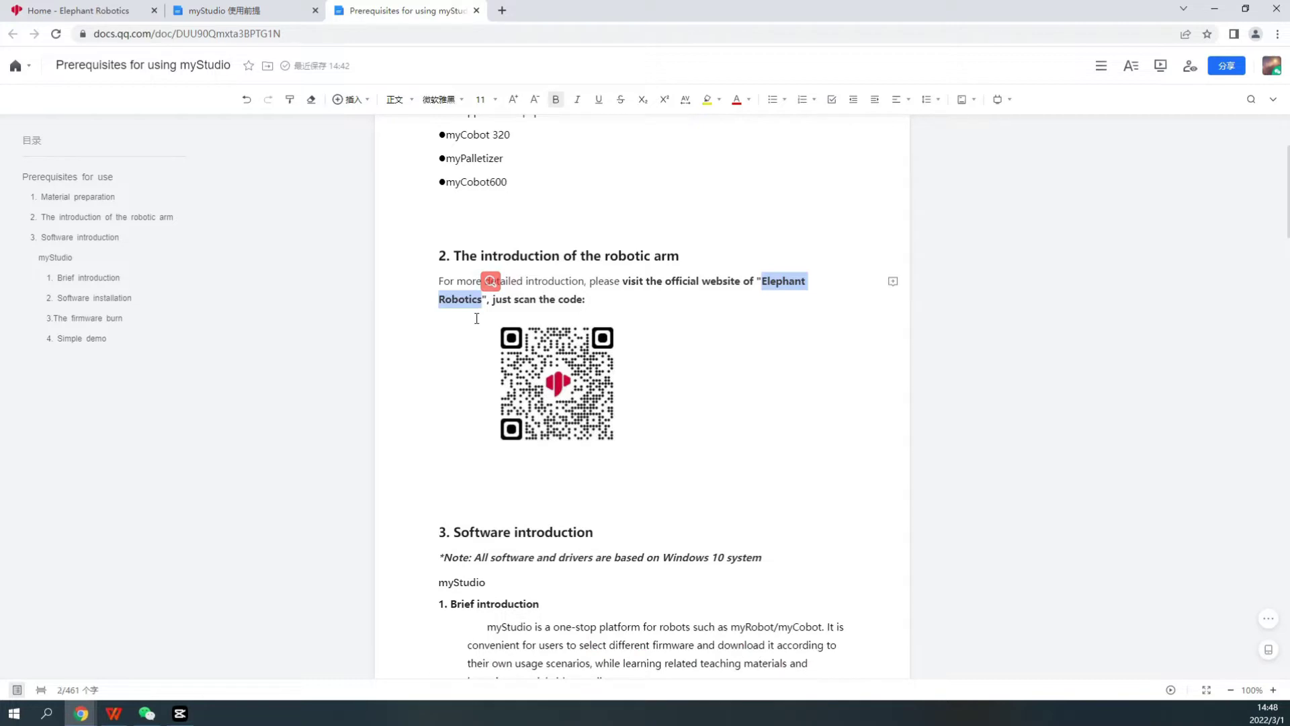
click(476, 318)
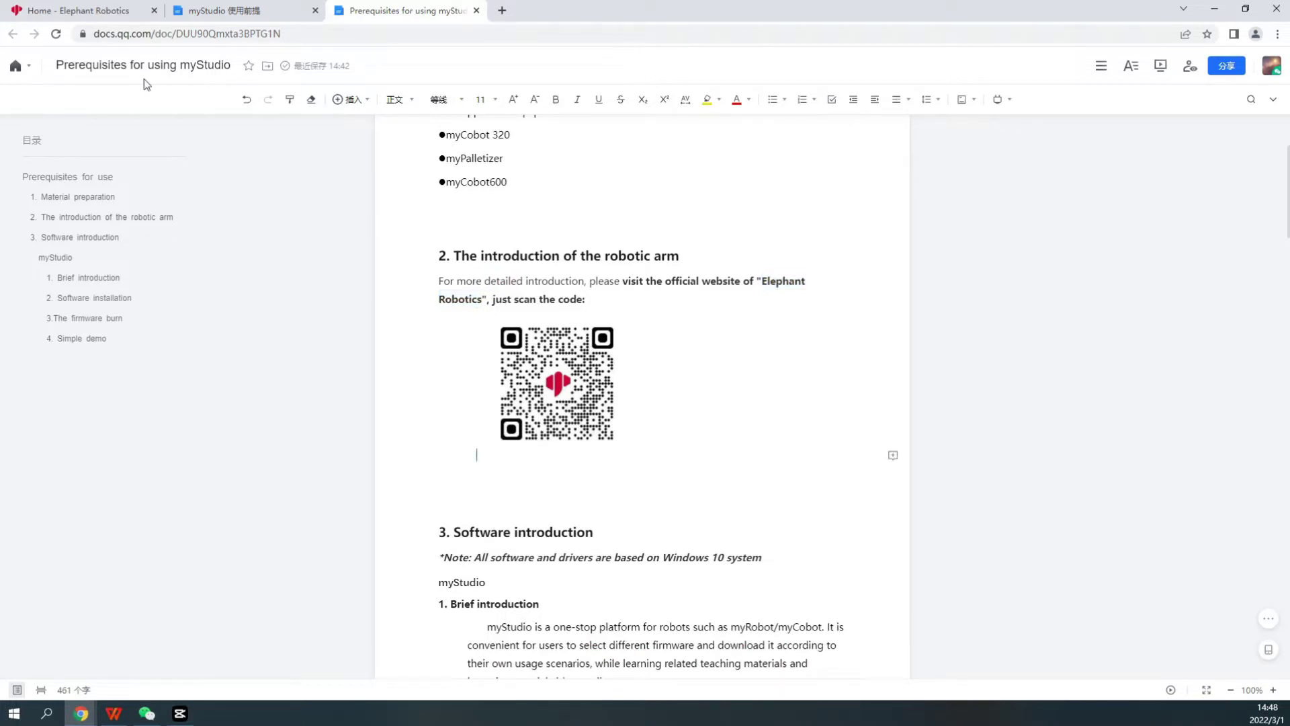
Go to Support > Technical Support on Elephant Robotics and find the Handbook and Brochure Download section
click(77, 8)
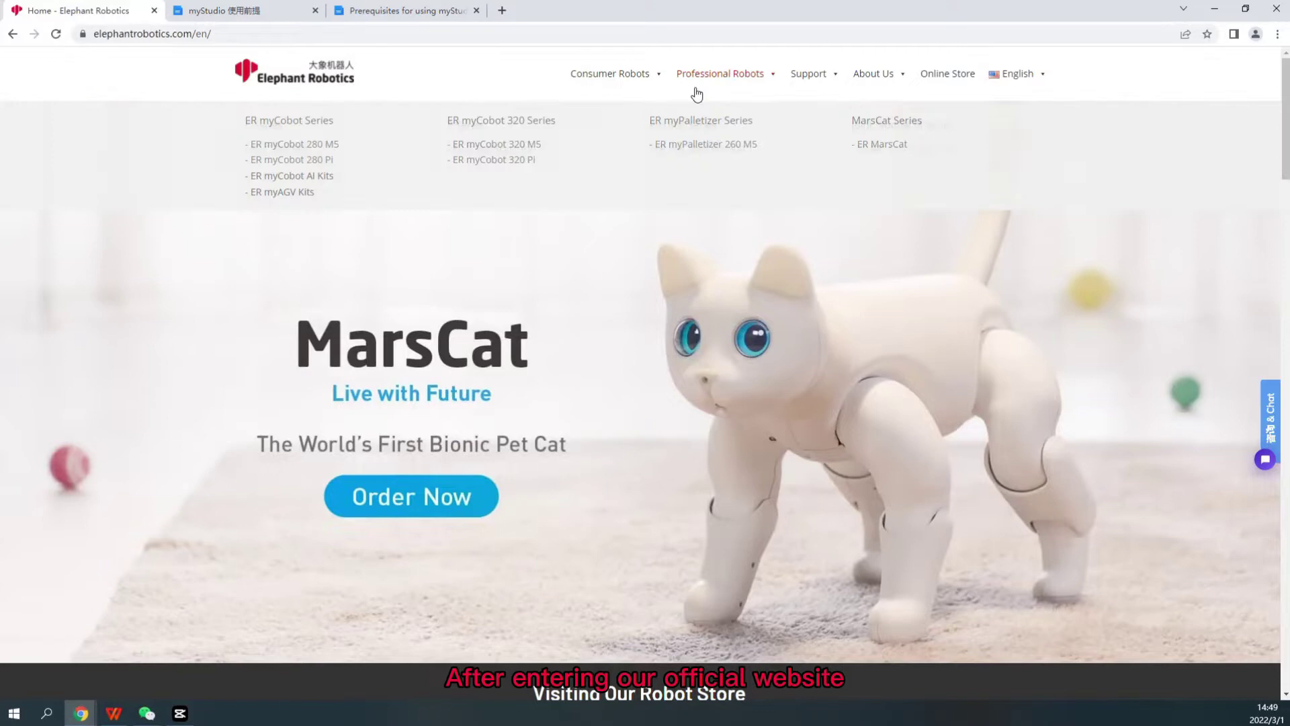
mouse_move(800, 89)
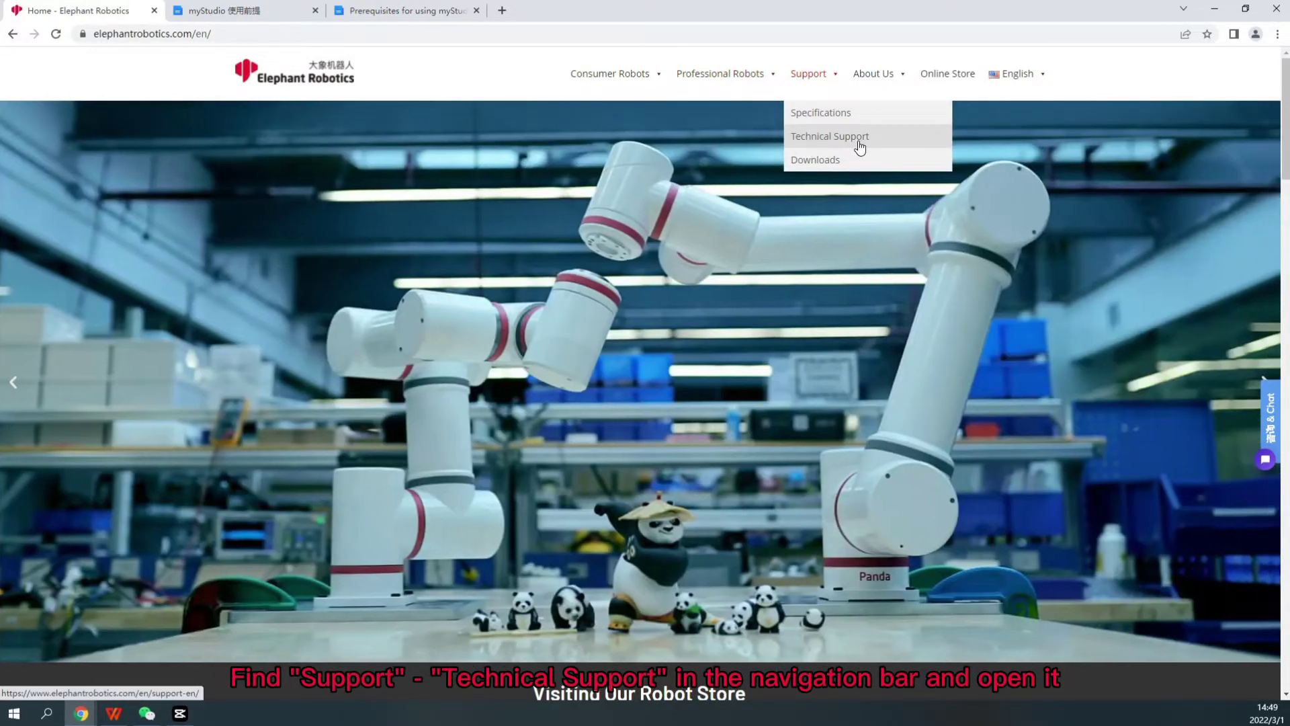
click(825, 137)
scroll(665, 209, down, 5)
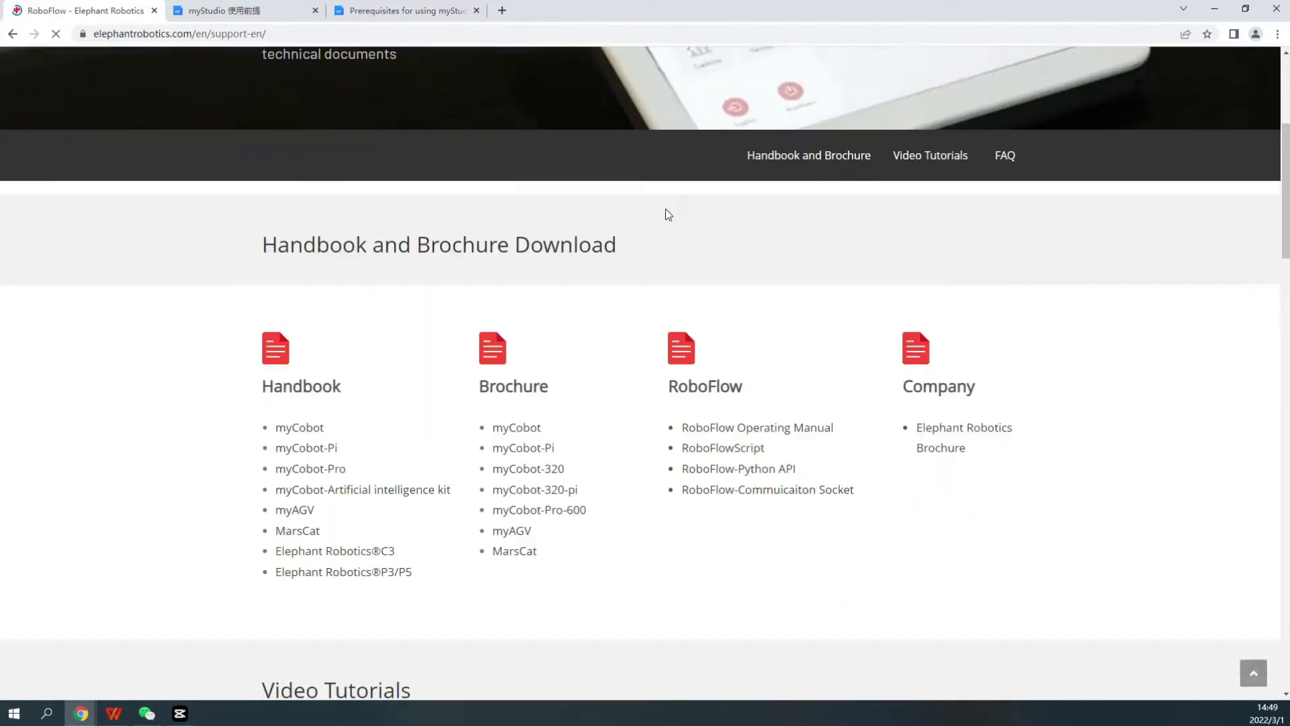
scroll(668, 213, down, 1)
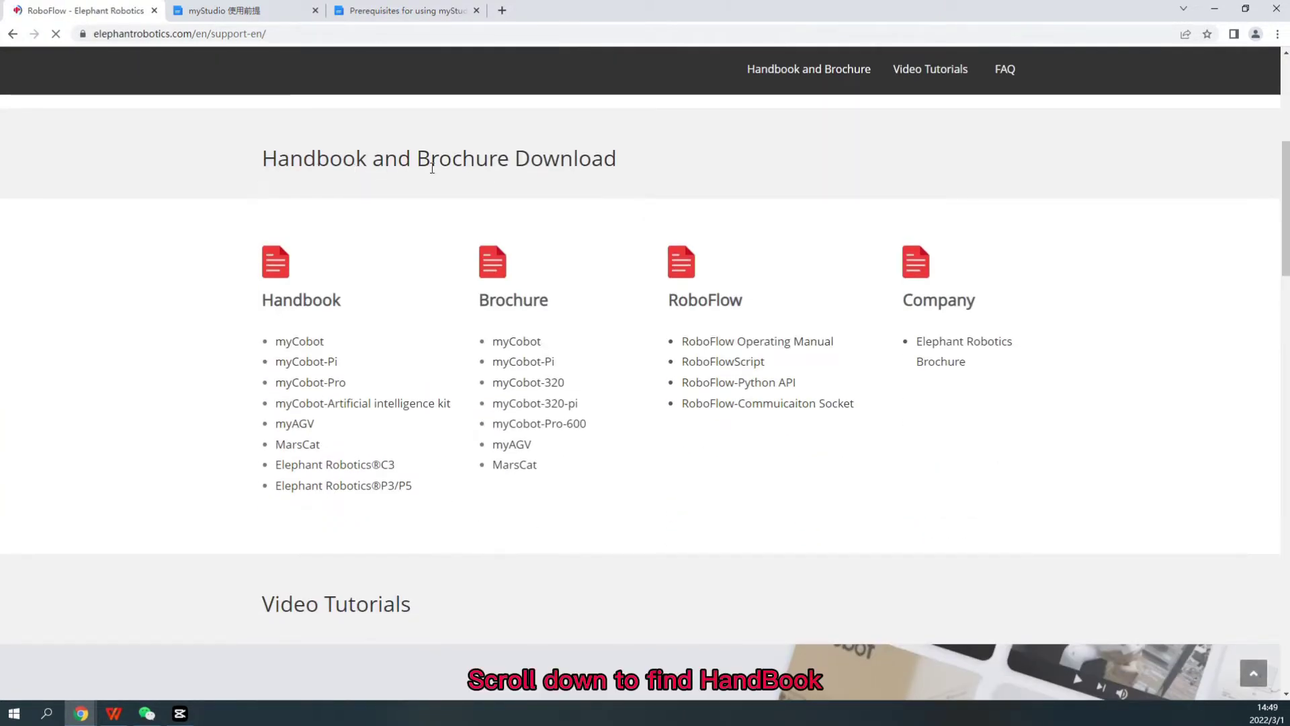
drag(639, 164, 268, 166)
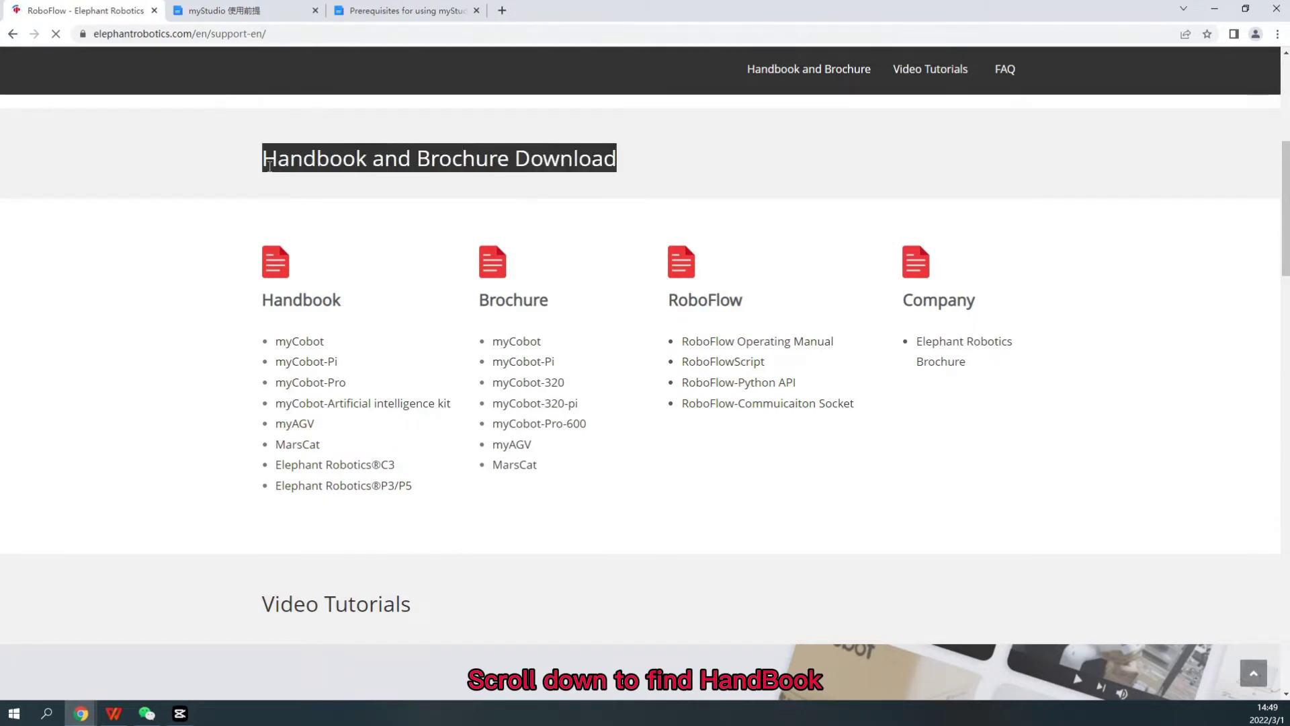
click(273, 183)
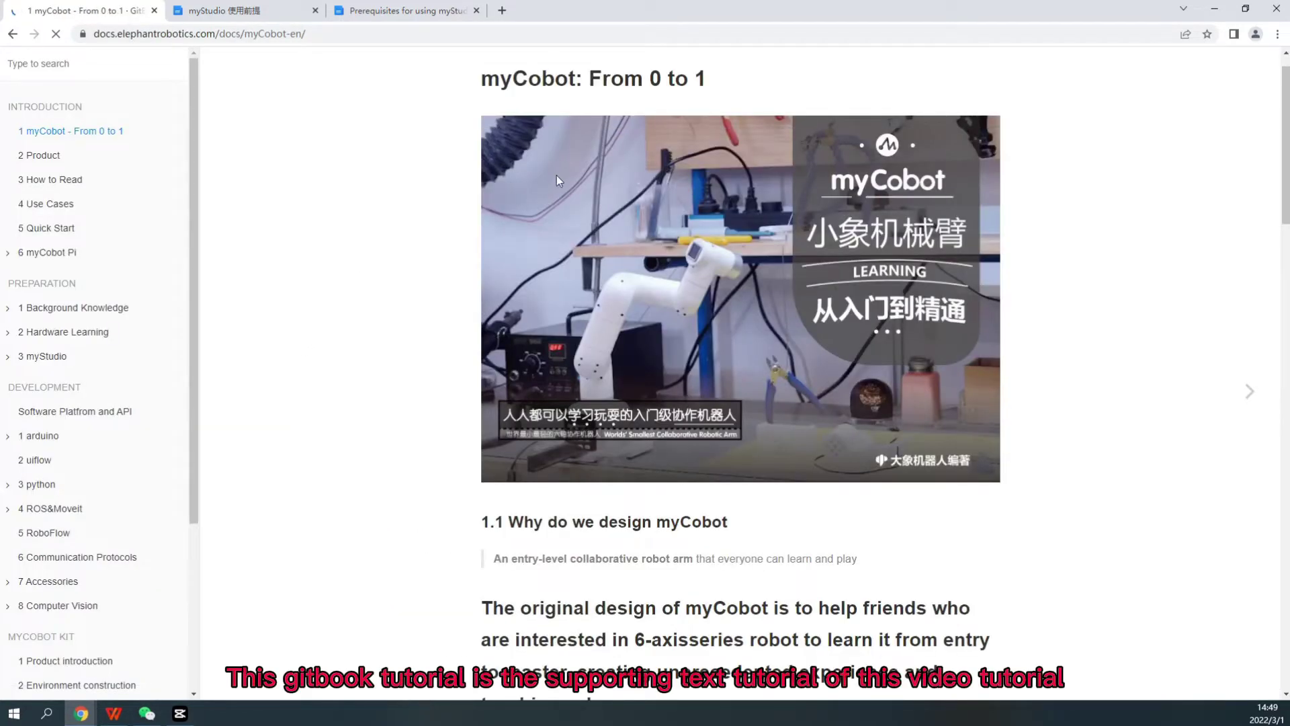
Skim the myCobot: From 0 to 1 GitBook guide, then go back to Technical Support
scroll(578, 192, down, 2)
scroll(647, 252, down, 1)
scroll(649, 304, down, 2)
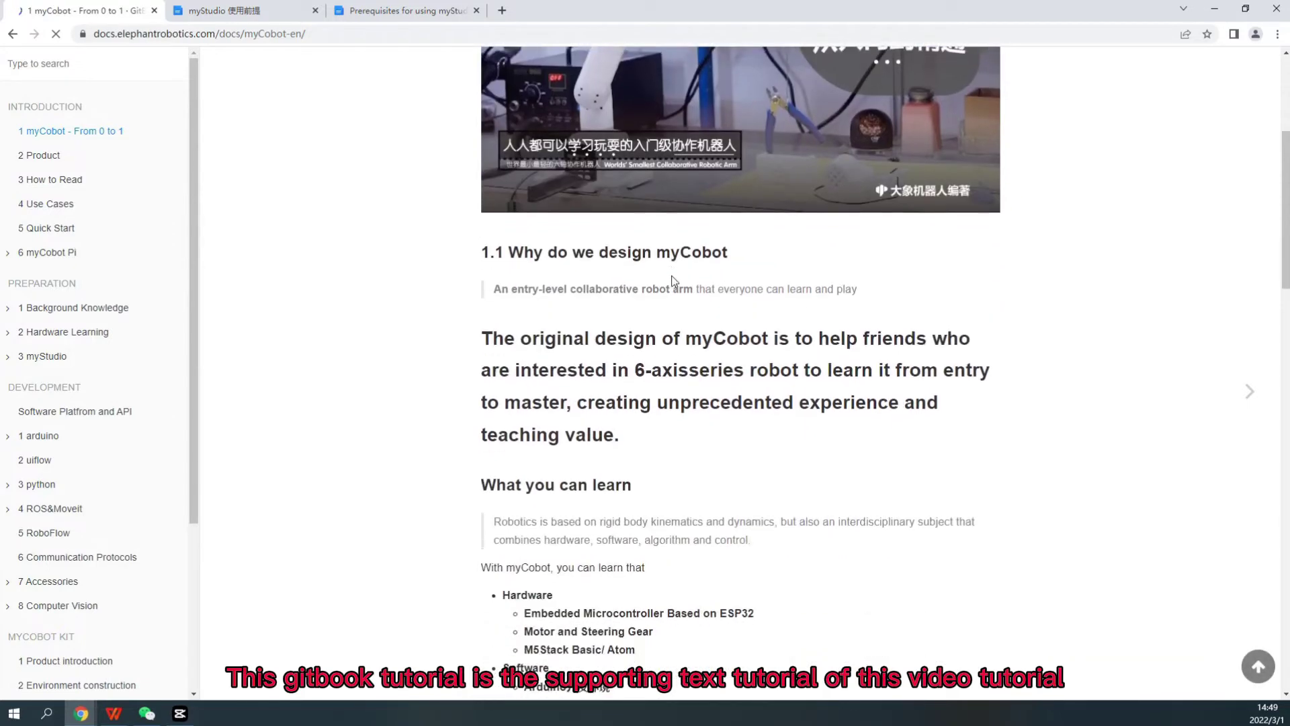
scroll(63, 215, down, 3)
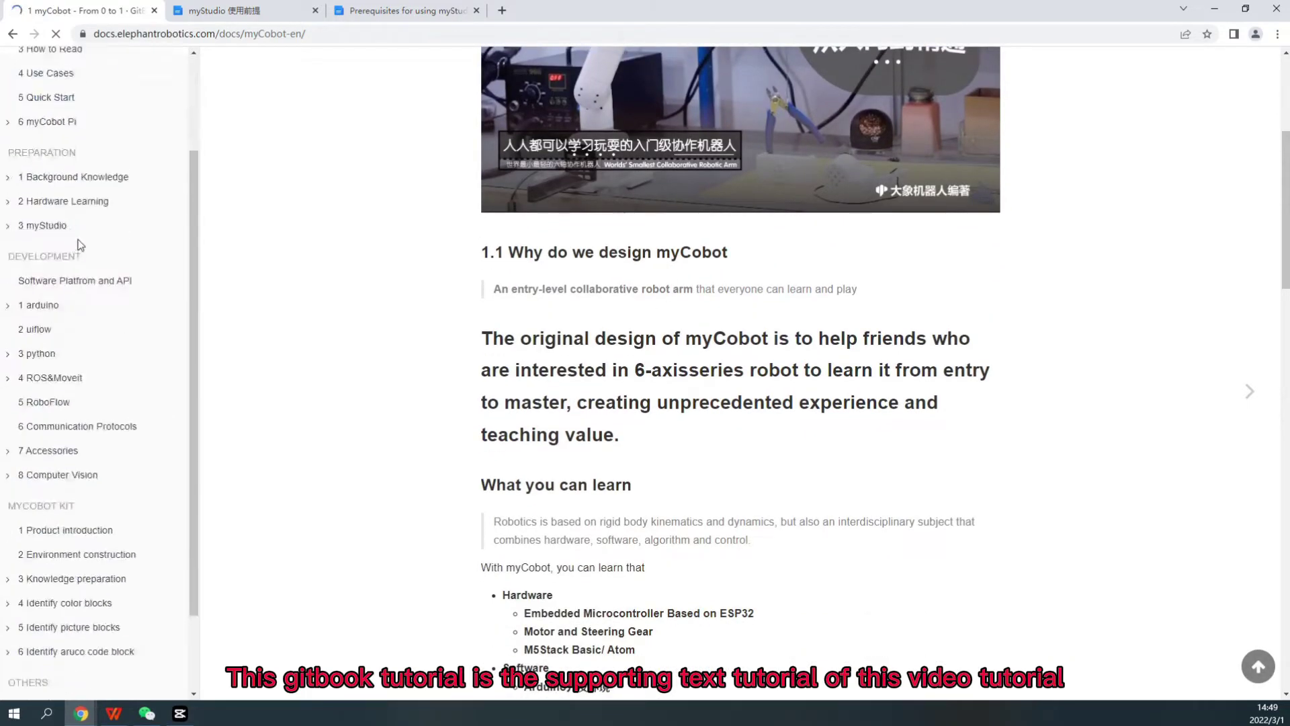
scroll(72, 84, up, 3)
click(12, 33)
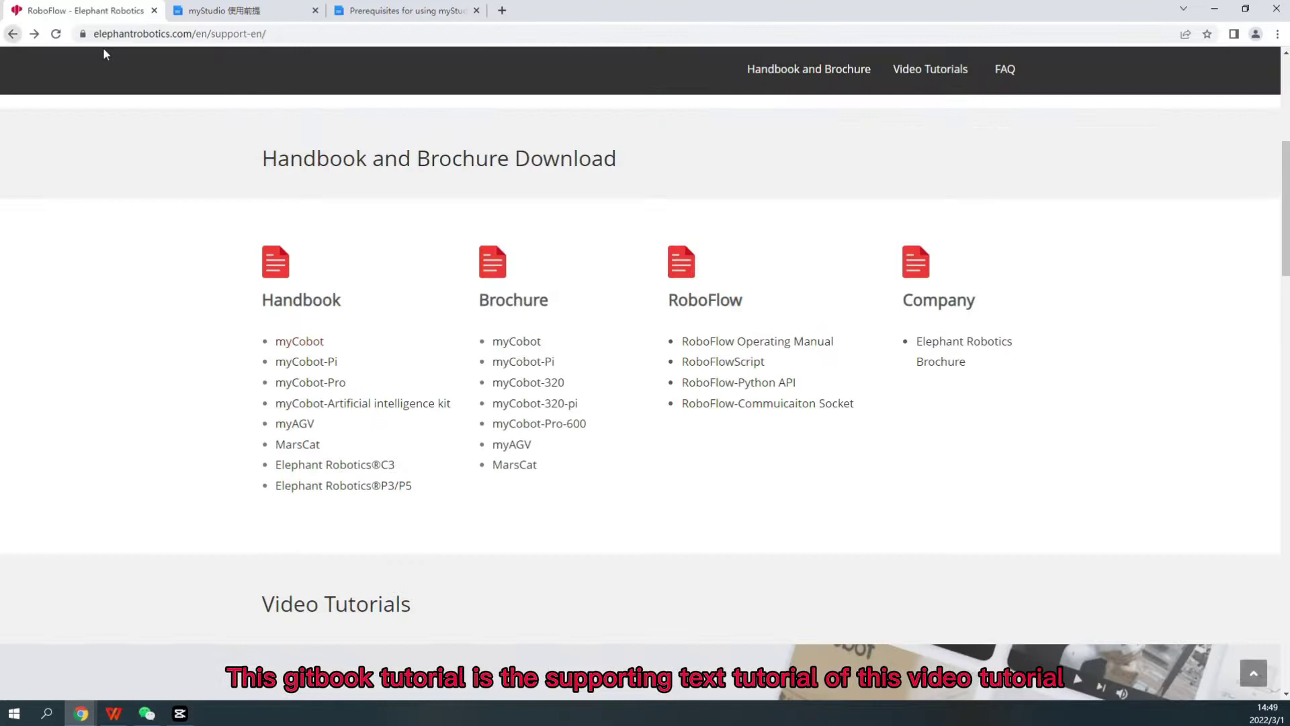
scroll(403, 182, up, 3)
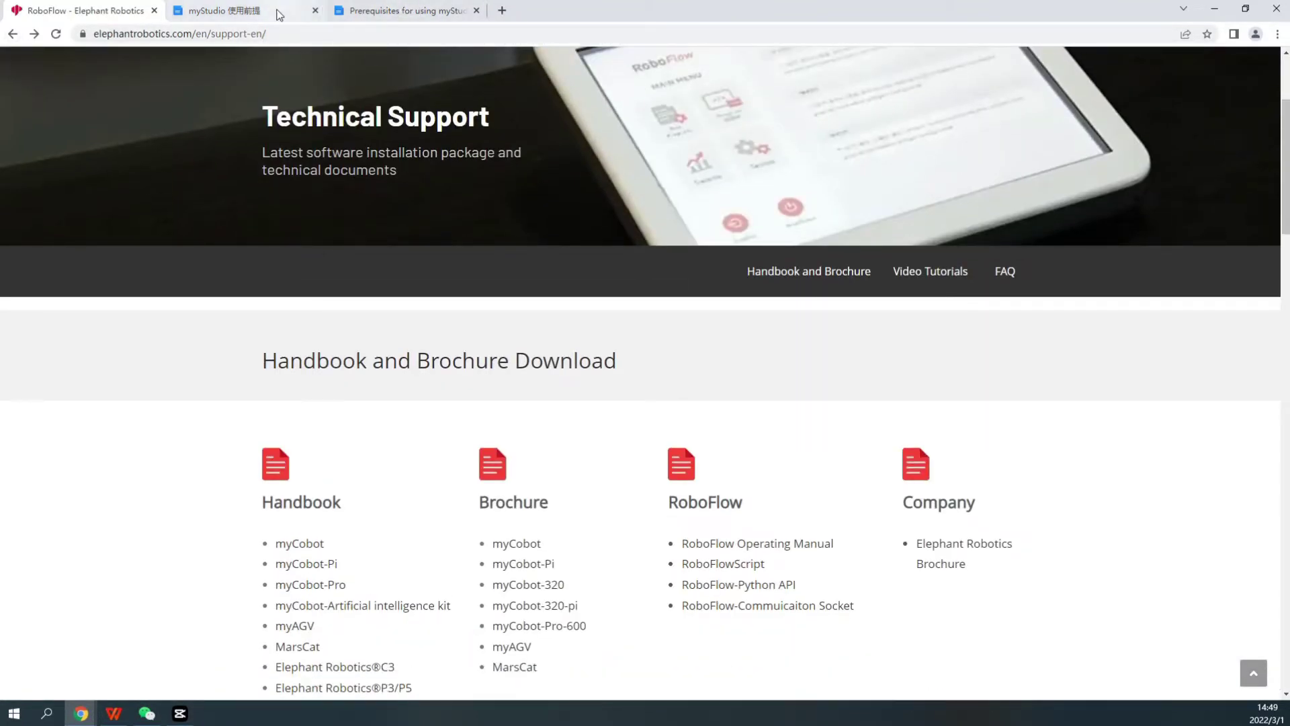
Return to the Prerequisites for using myStudio doc and scroll to 3. Software introduction
click(366, 10)
scroll(583, 298, down, 2)
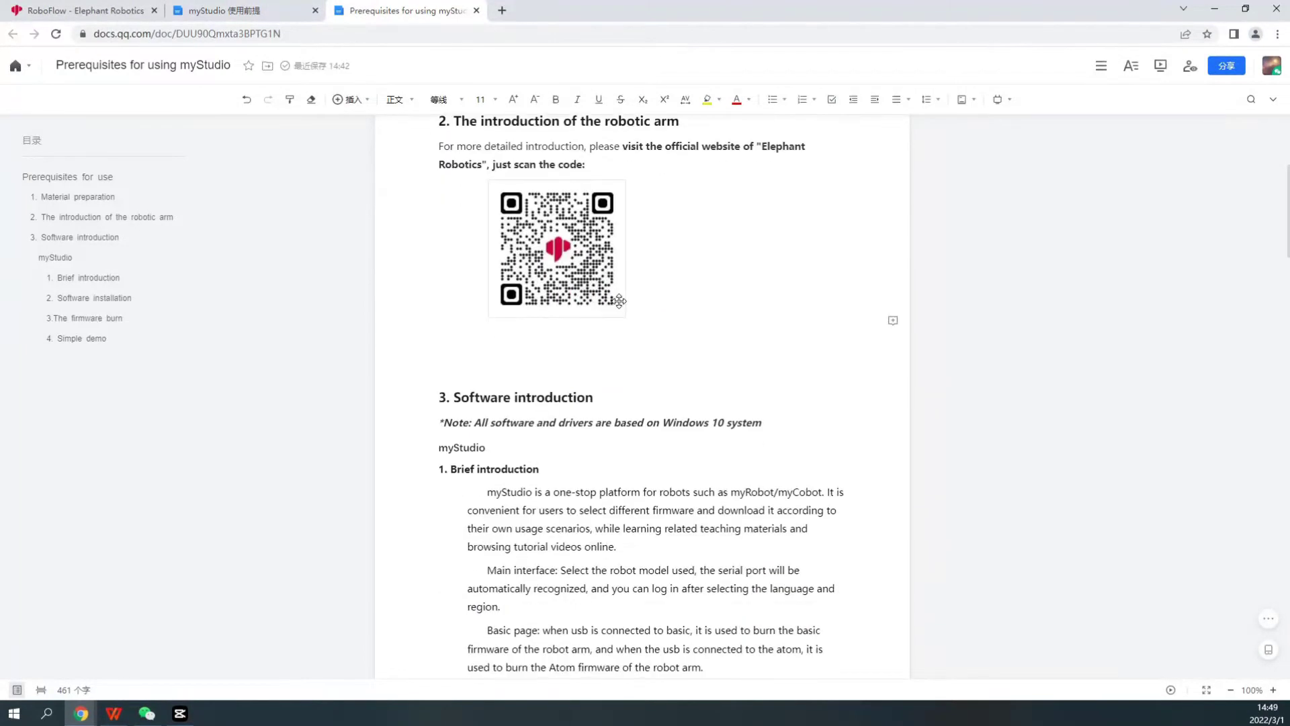
scroll(619, 301, down, 3)
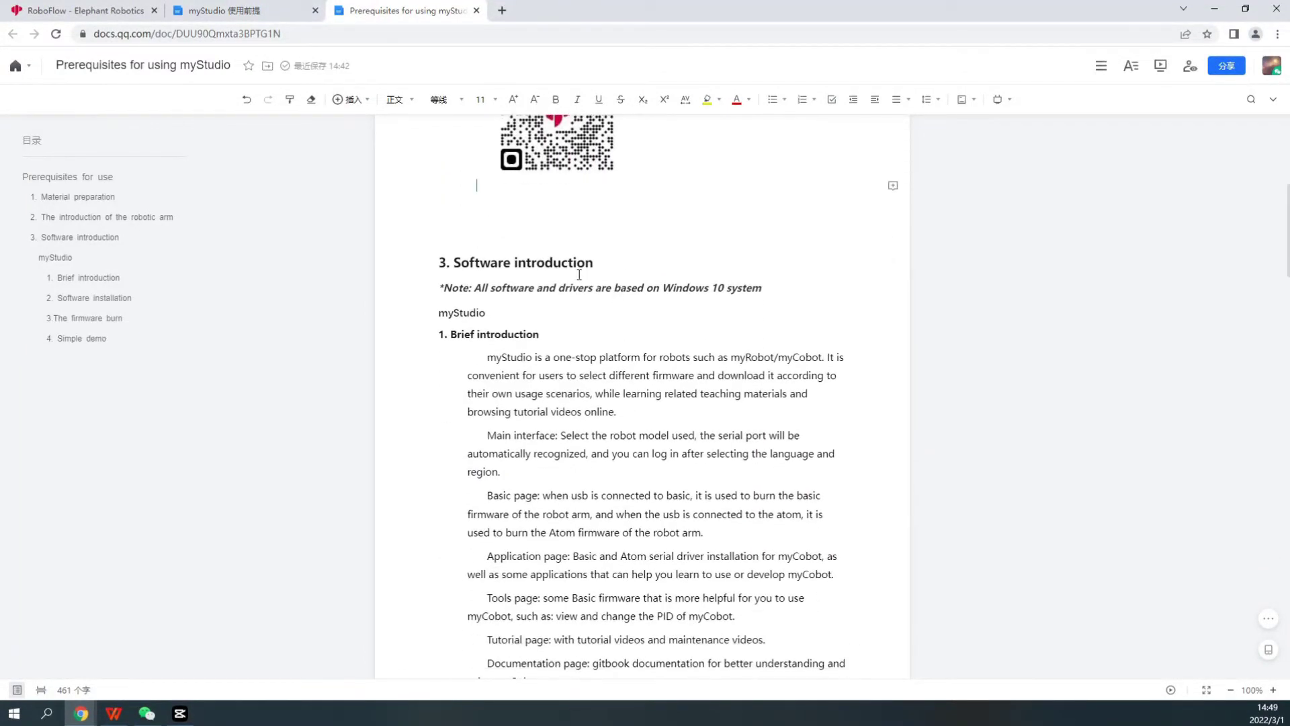
scroll(577, 273, down, 1)
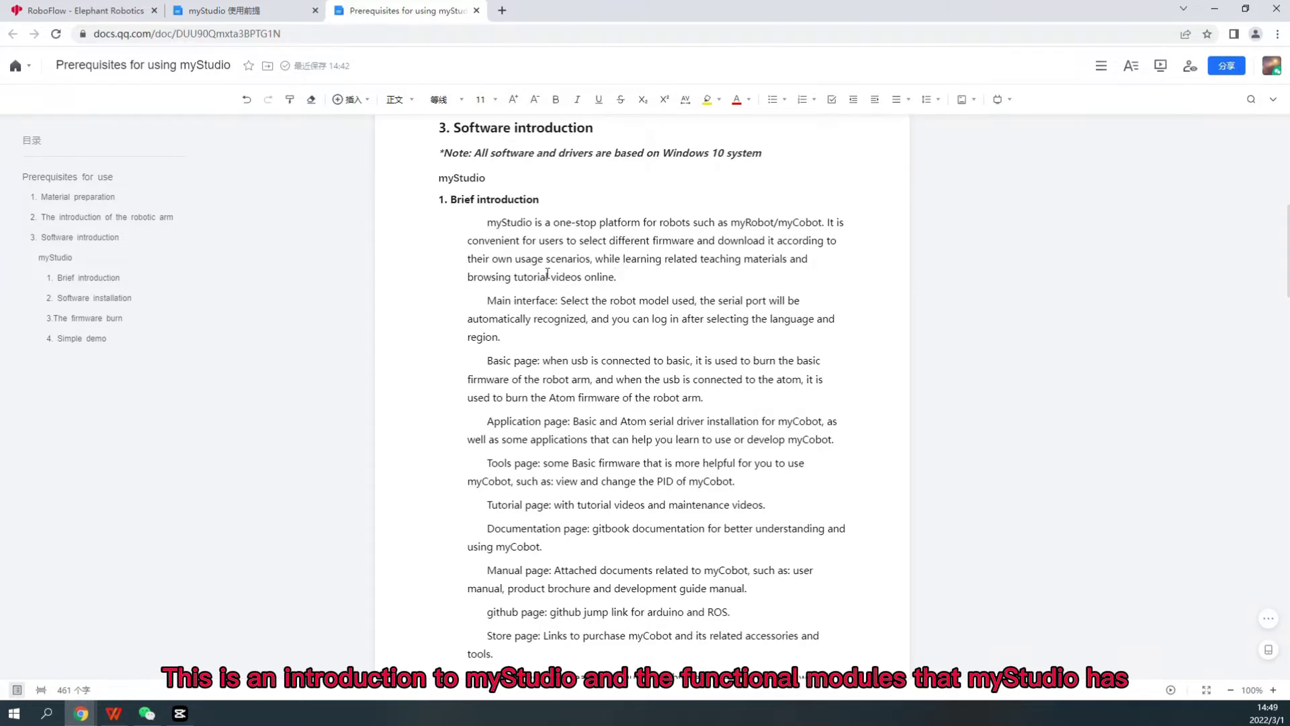
scroll(547, 268, down, 1)
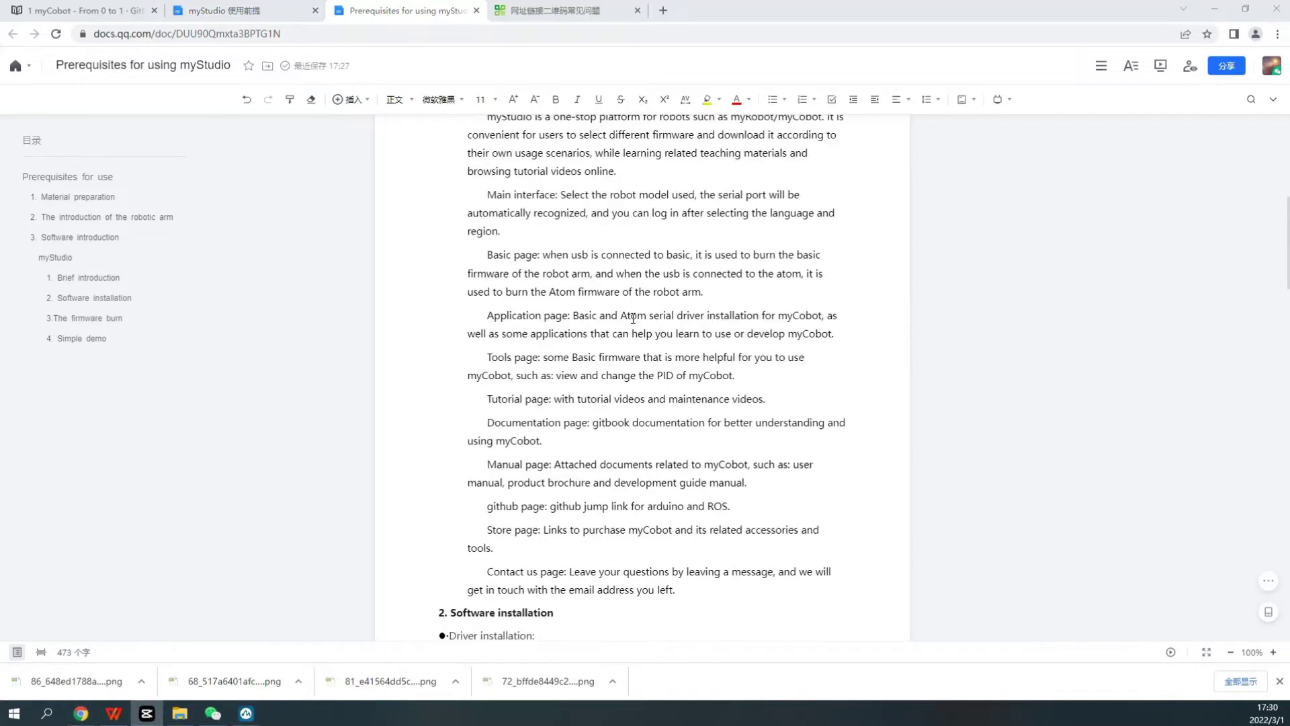
Scroll past the Software installation heading to the serial-port driver QR codes
scroll(589, 296, down, 5)
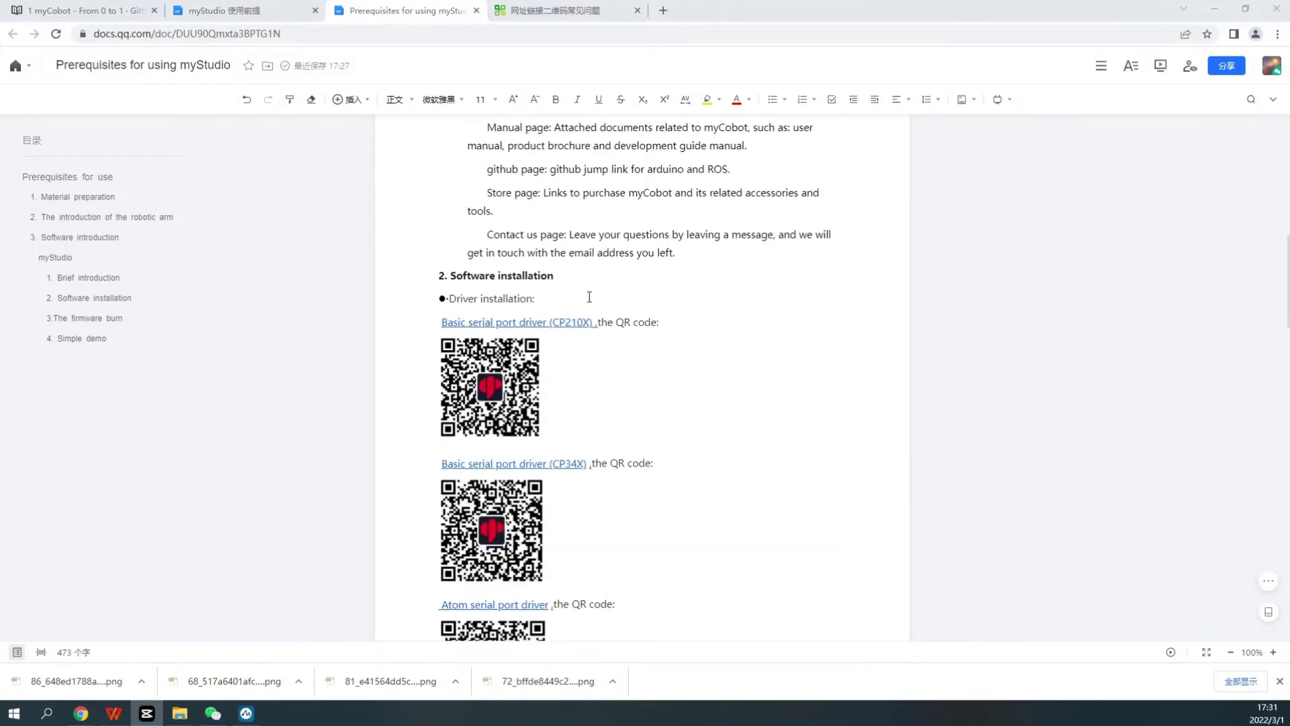
scroll(590, 296, down, 2)
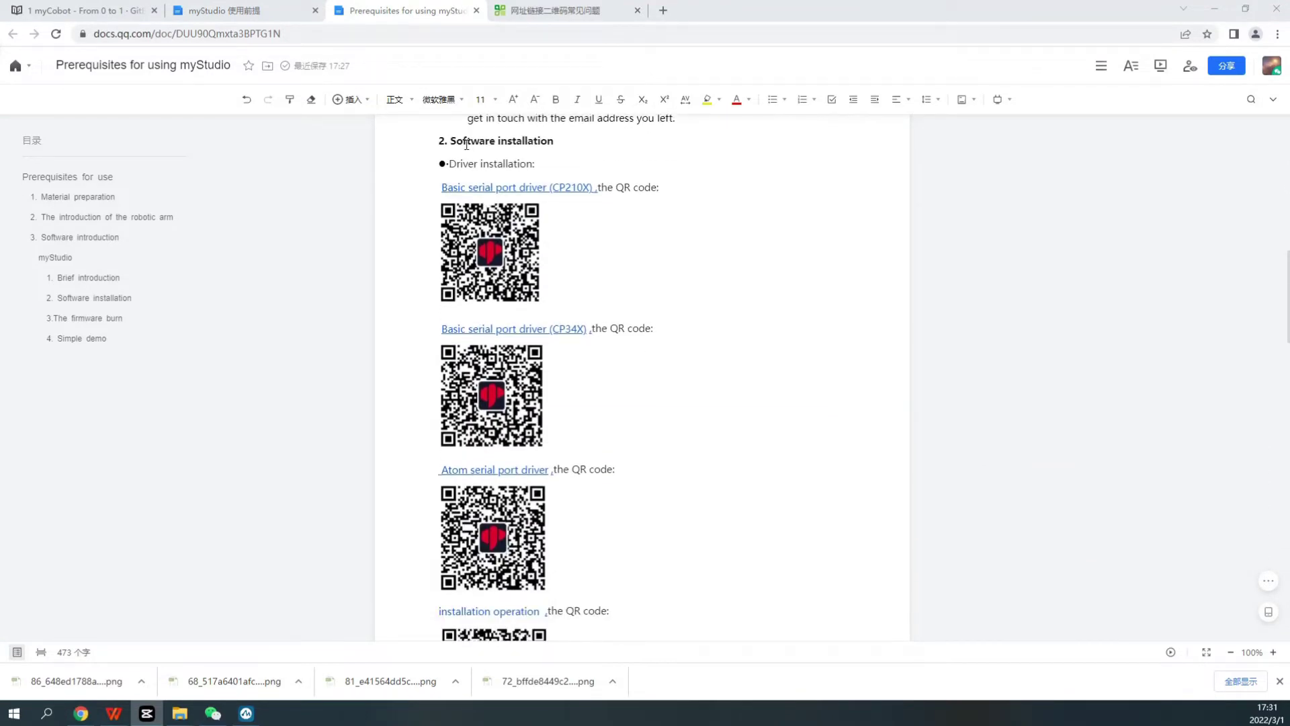
drag(453, 139, 553, 141)
click(538, 162)
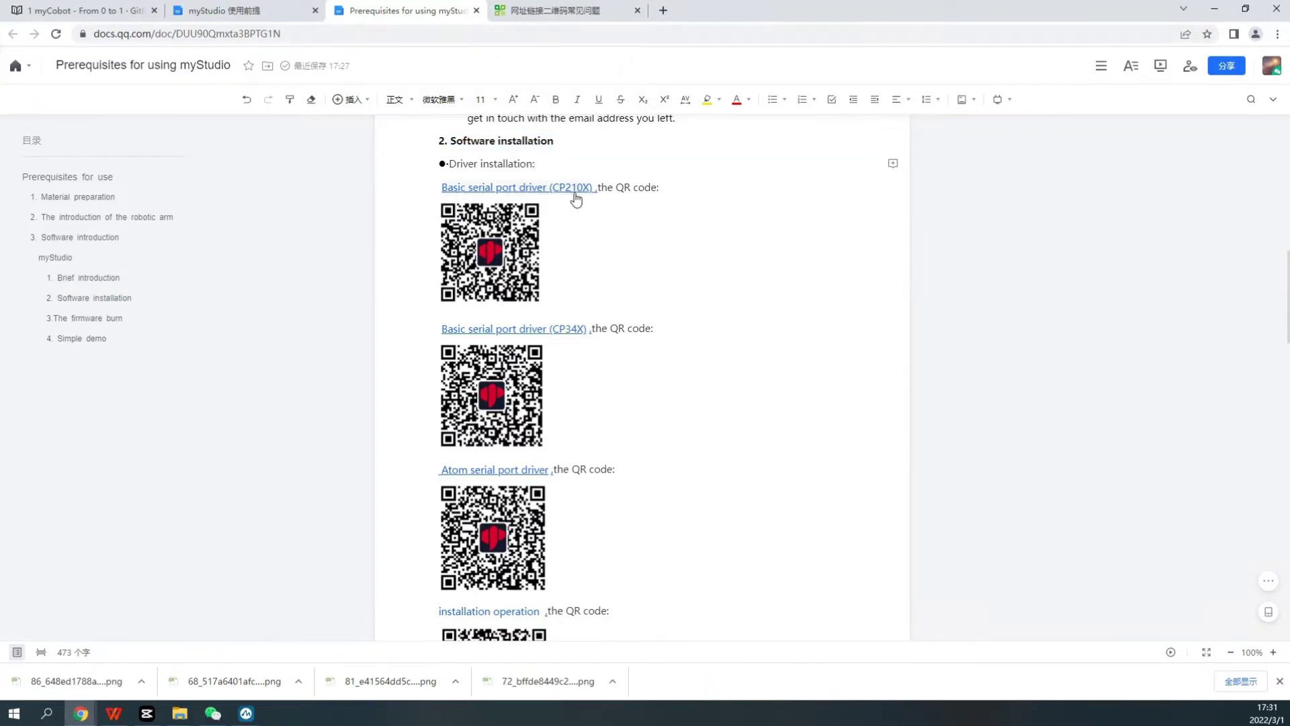
scroll(540, 317, down, 1)
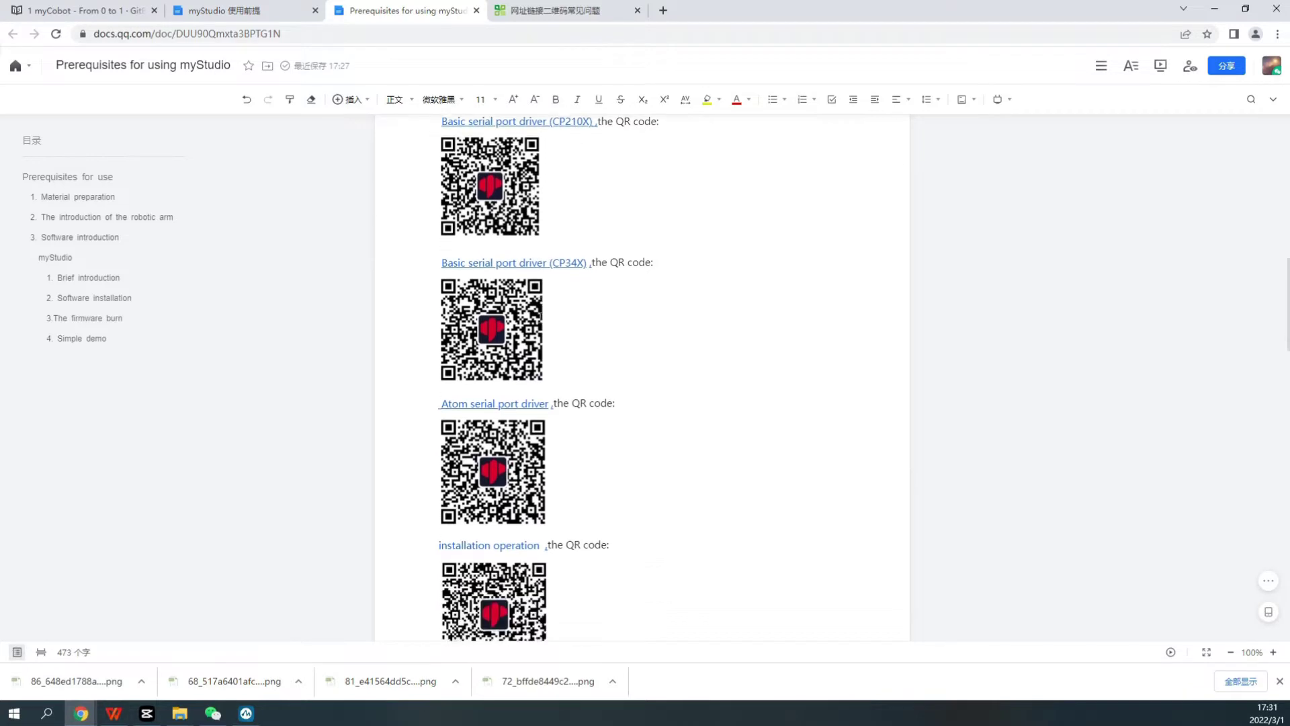
scroll(526, 336, down, 1)
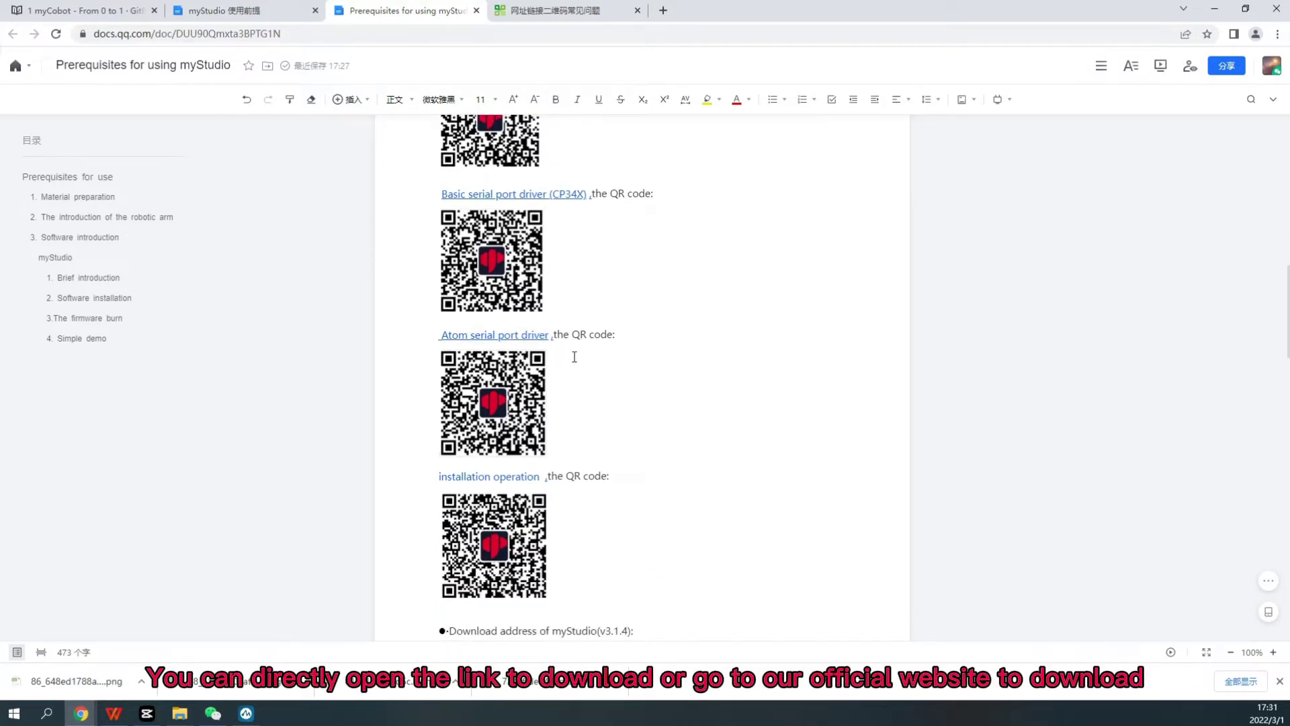
scroll(601, 353, up, 1)
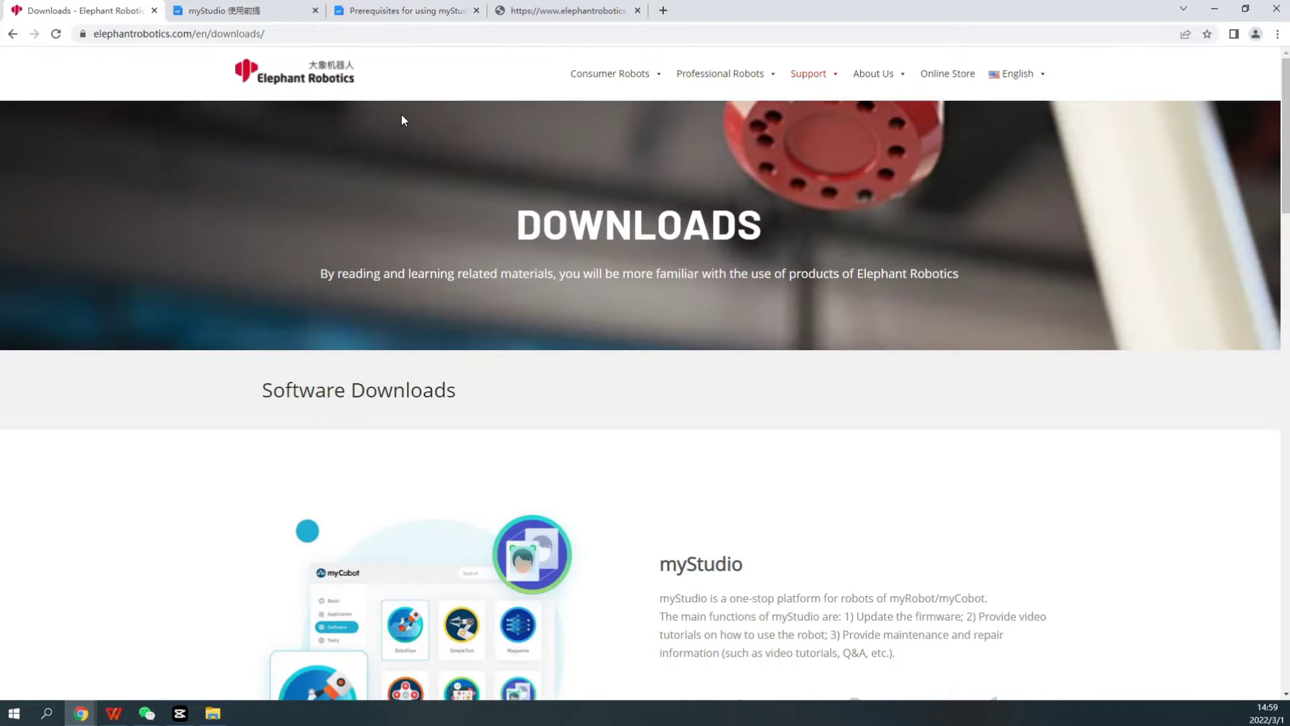
Open the Elephant Robotics Downloads page and locate the Software and Firmware driver entries
mouse_move(809, 80)
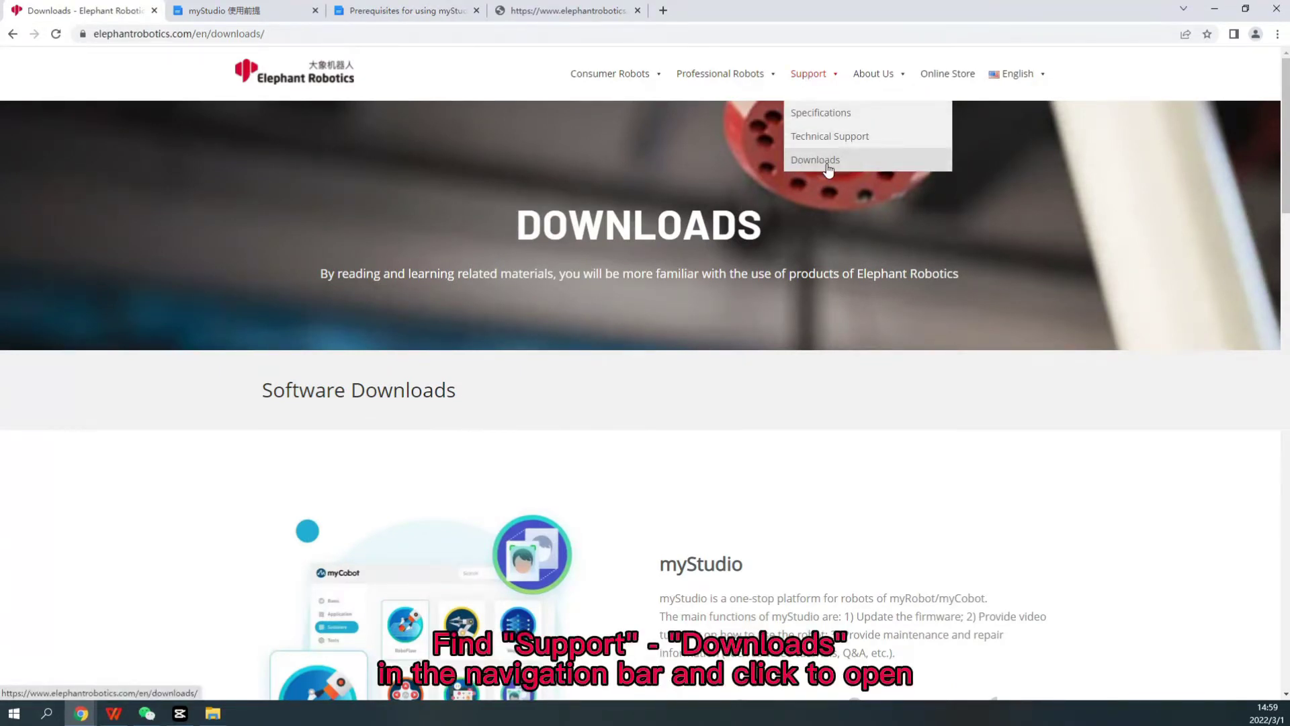
click(806, 166)
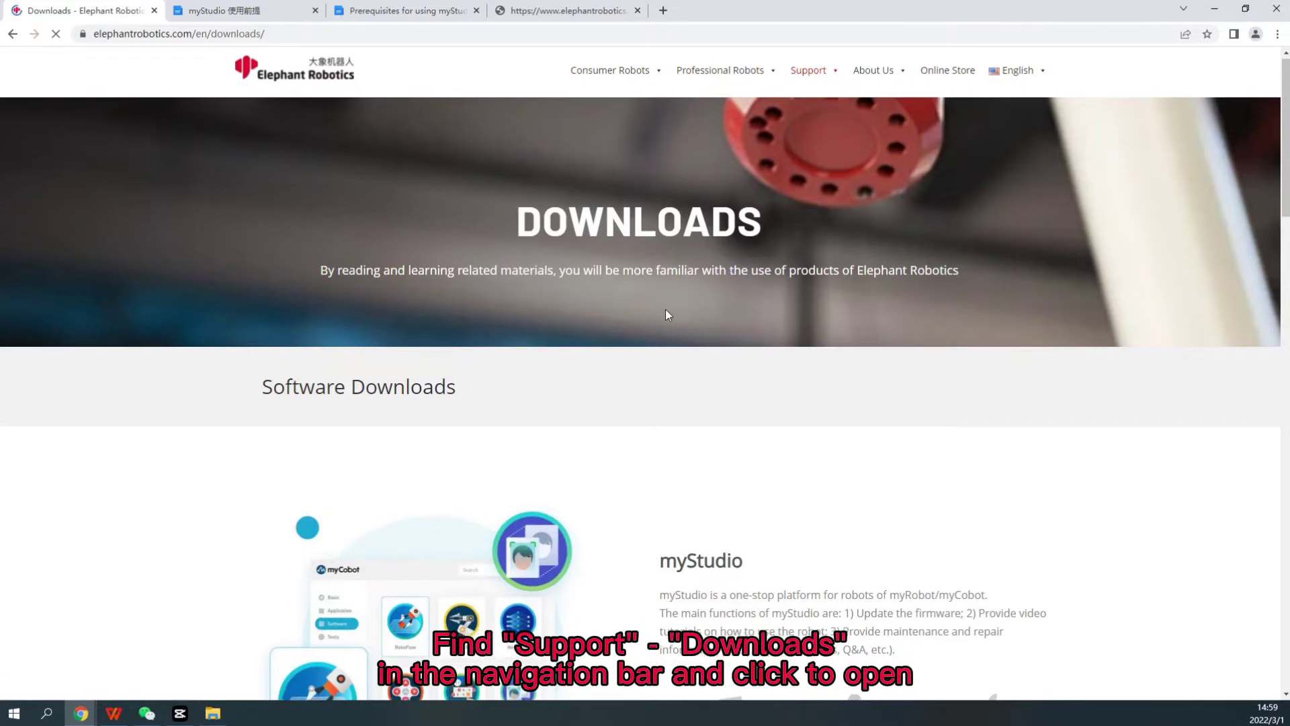
scroll(667, 311, down, 7)
scroll(677, 312, down, 20)
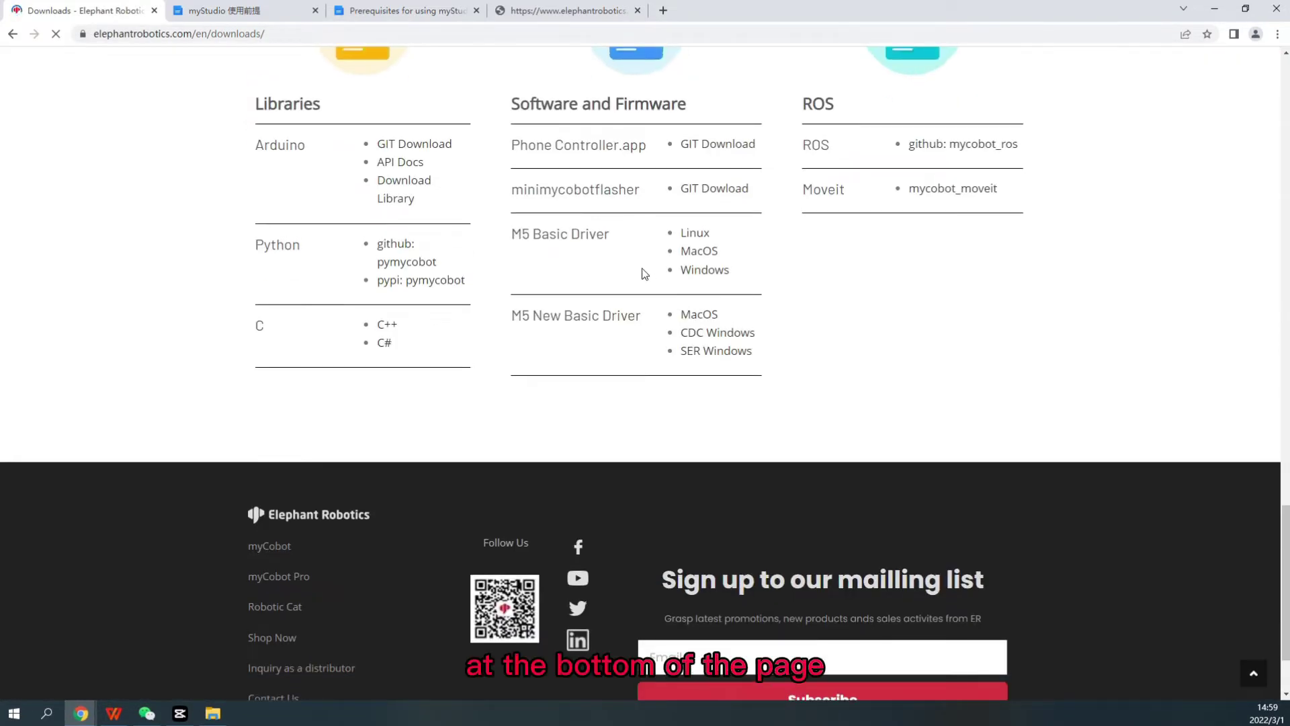
scroll(657, 302, up, 1)
drag(516, 302, 570, 306)
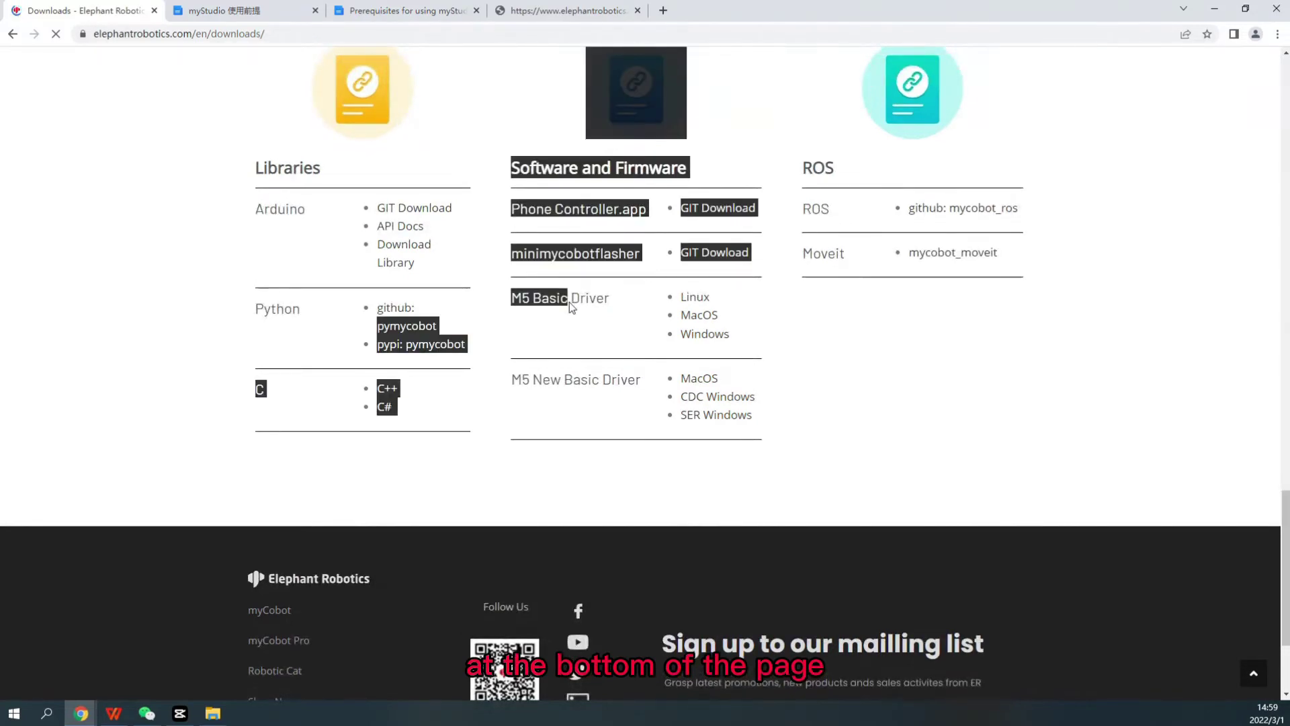
click(607, 316)
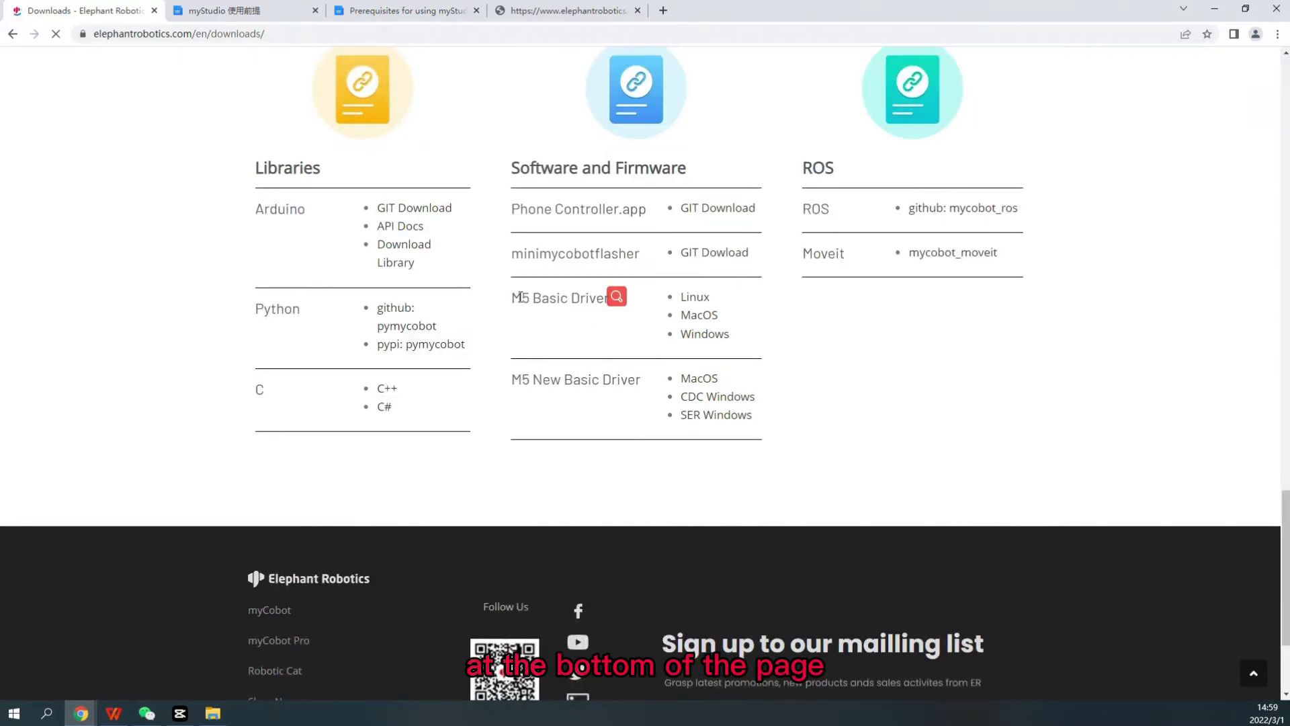
Highlight M5 Basic Driver's Windows download and M5 New Basic Driver's SER Windows download
drag(516, 298, 616, 300)
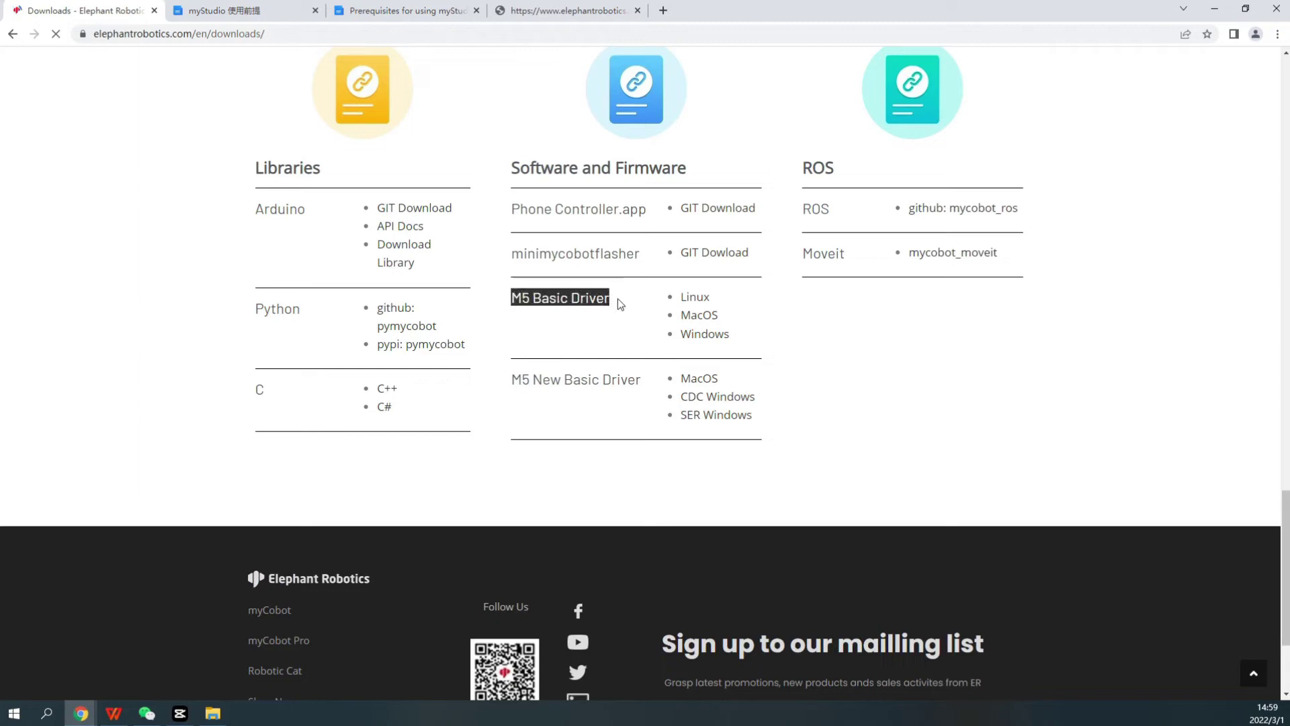
click(606, 309)
drag(731, 340, 678, 343)
click(649, 351)
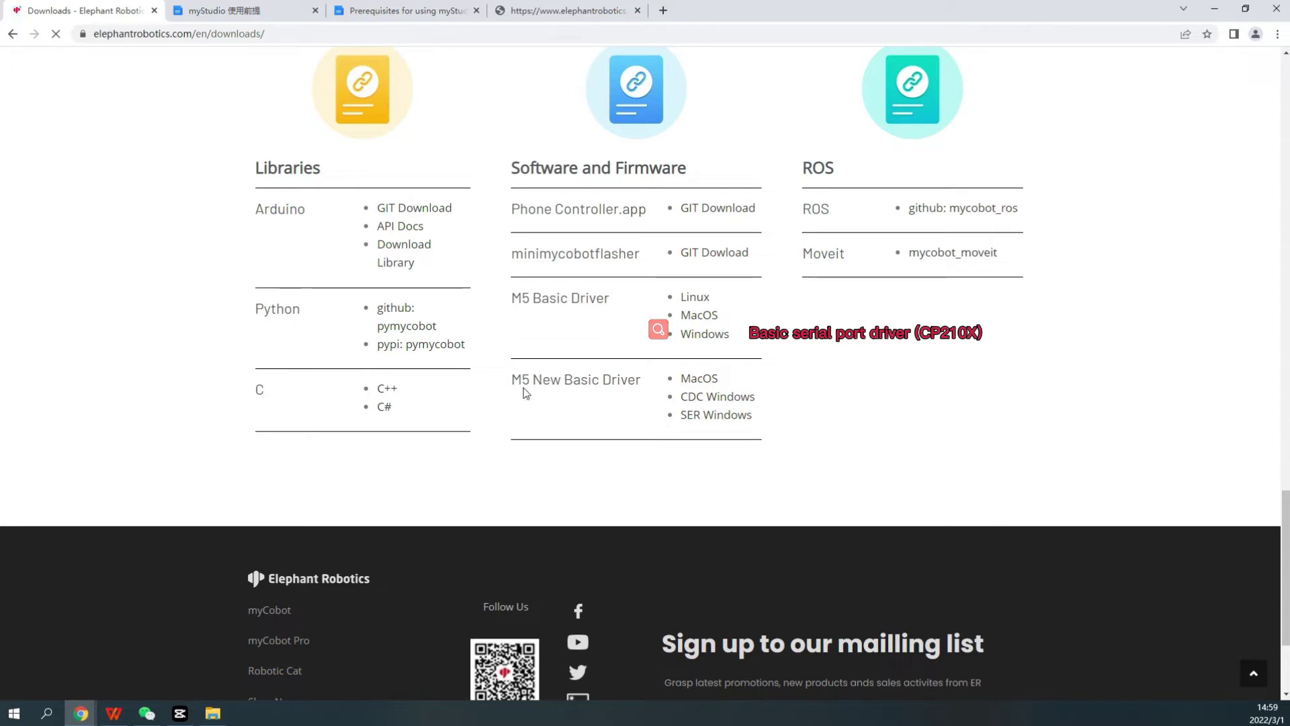
drag(513, 383, 640, 380)
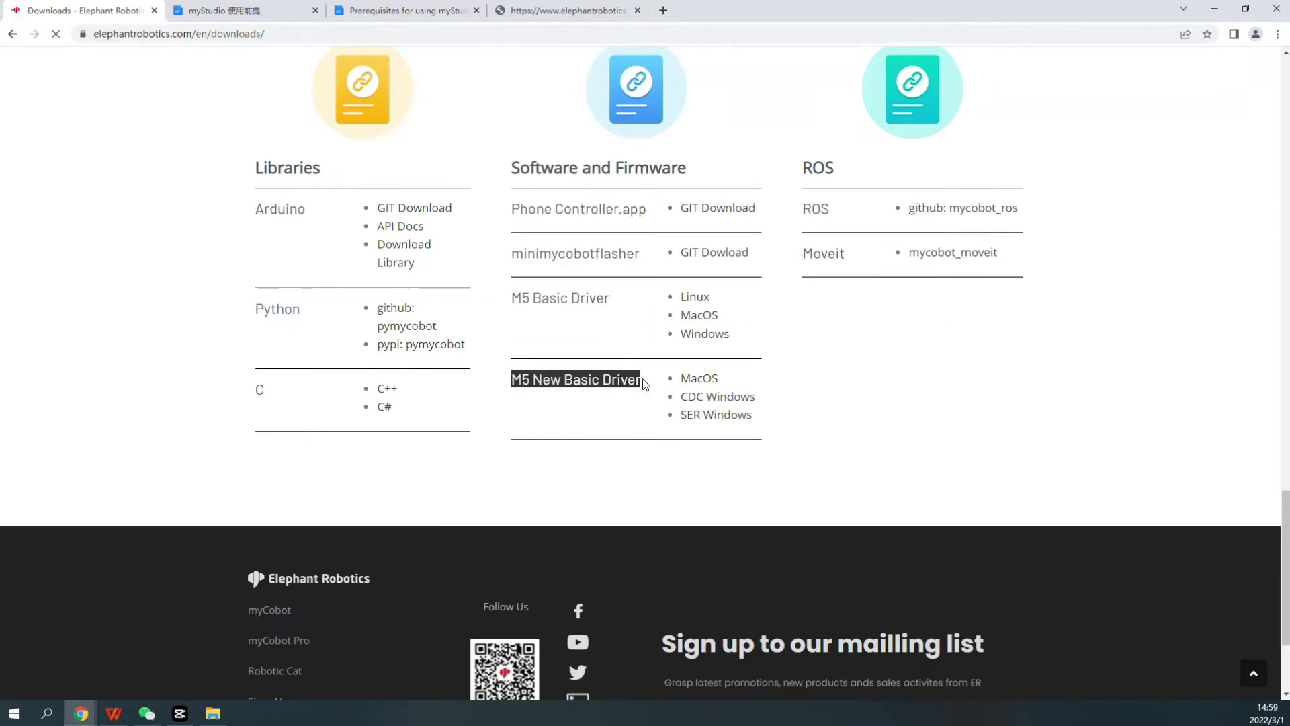
click(681, 422)
drag(682, 421, 759, 425)
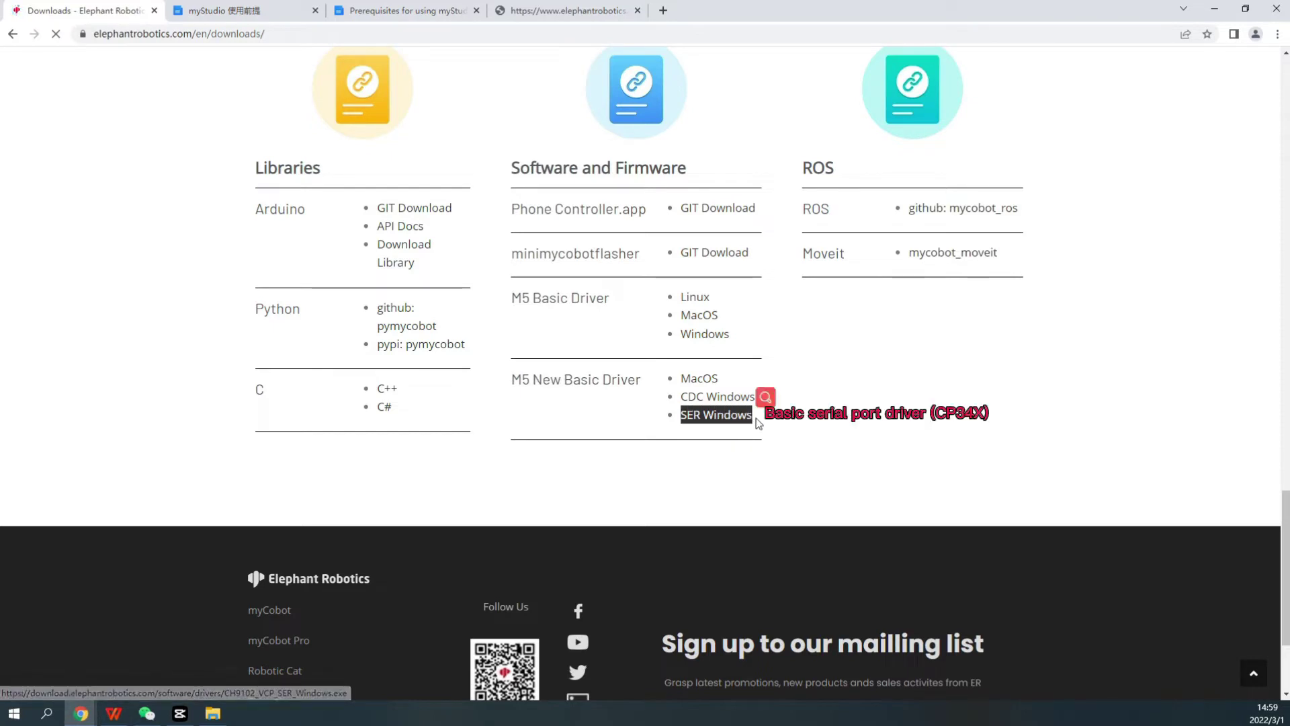
click(732, 440)
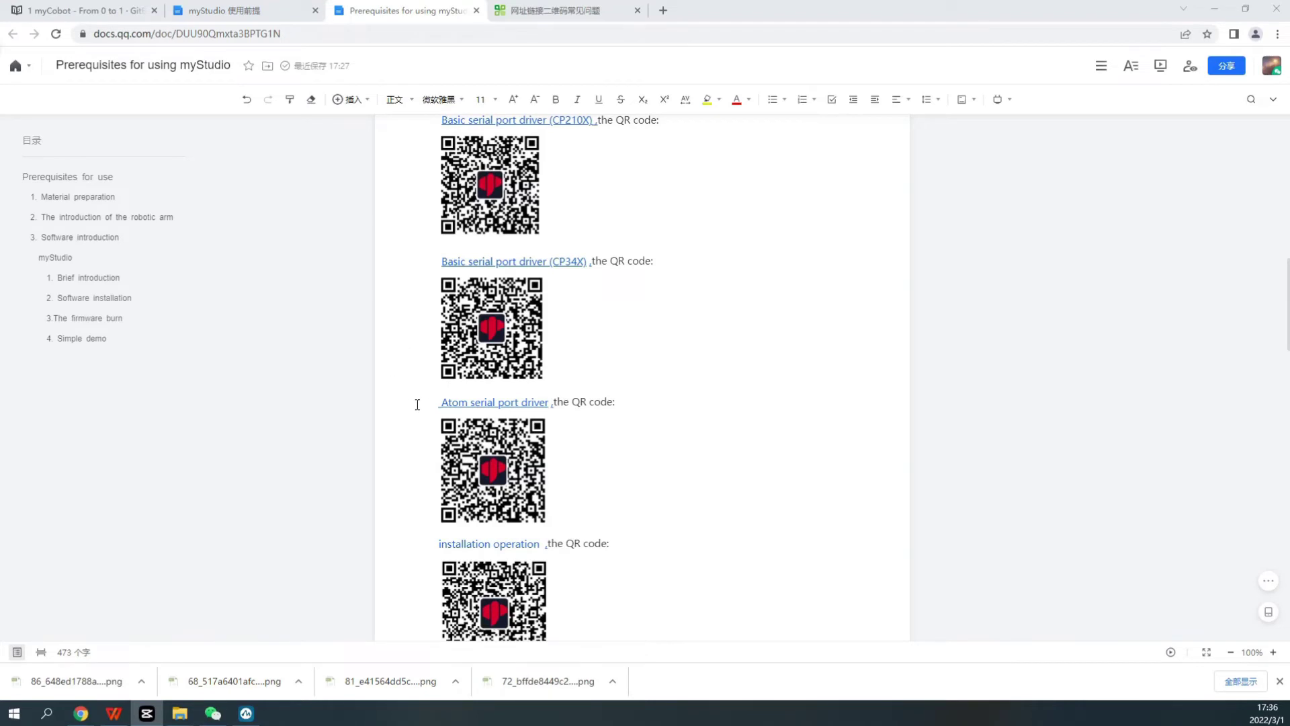
Highlight the Atom serial port driver line in the prerequisites doc
drag(434, 404, 633, 398)
click(631, 401)
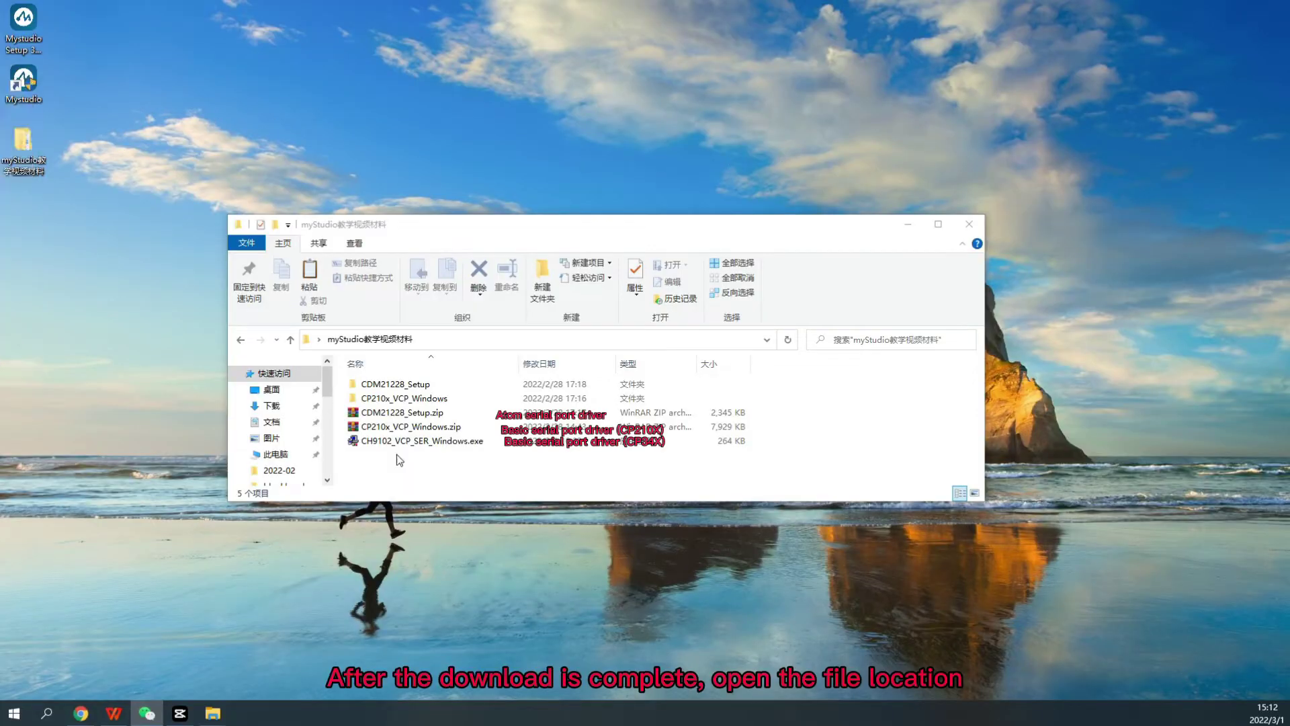
Install the FTDI CDM drivers from CDM21228_Setup.exe, accepting the license agreement
double_click(394, 386)
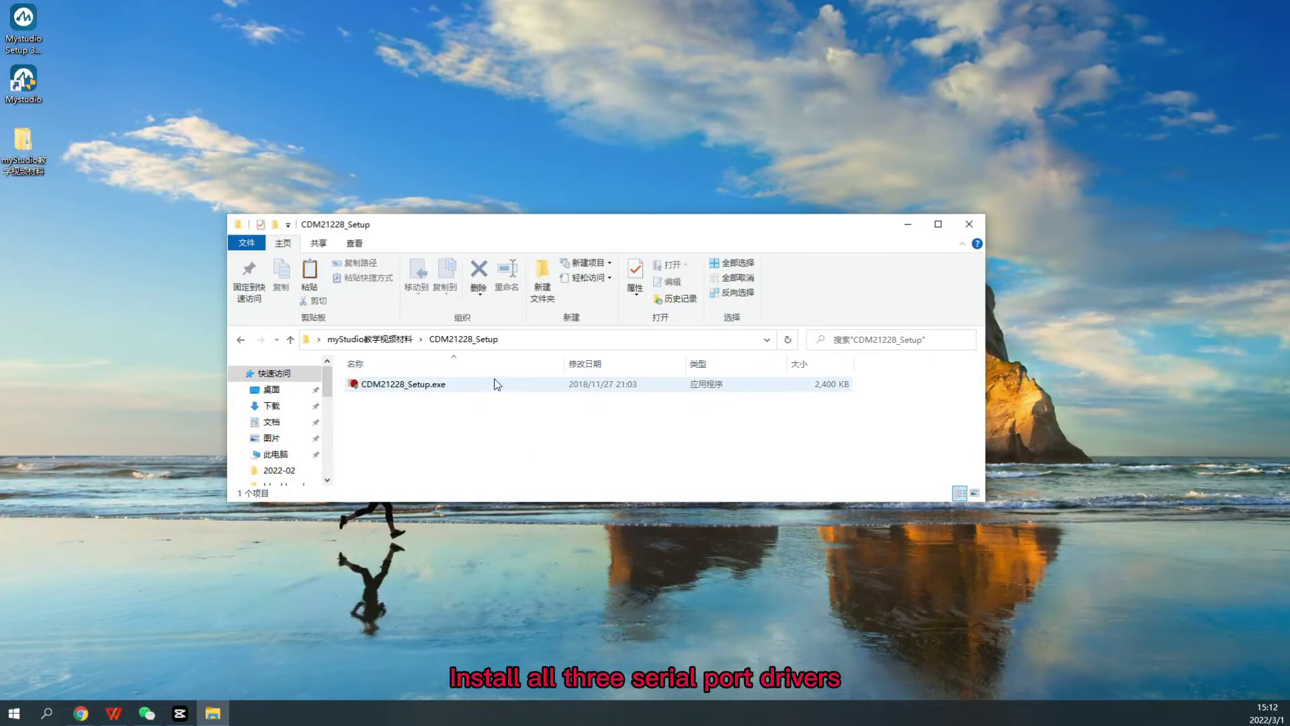
click(418, 386)
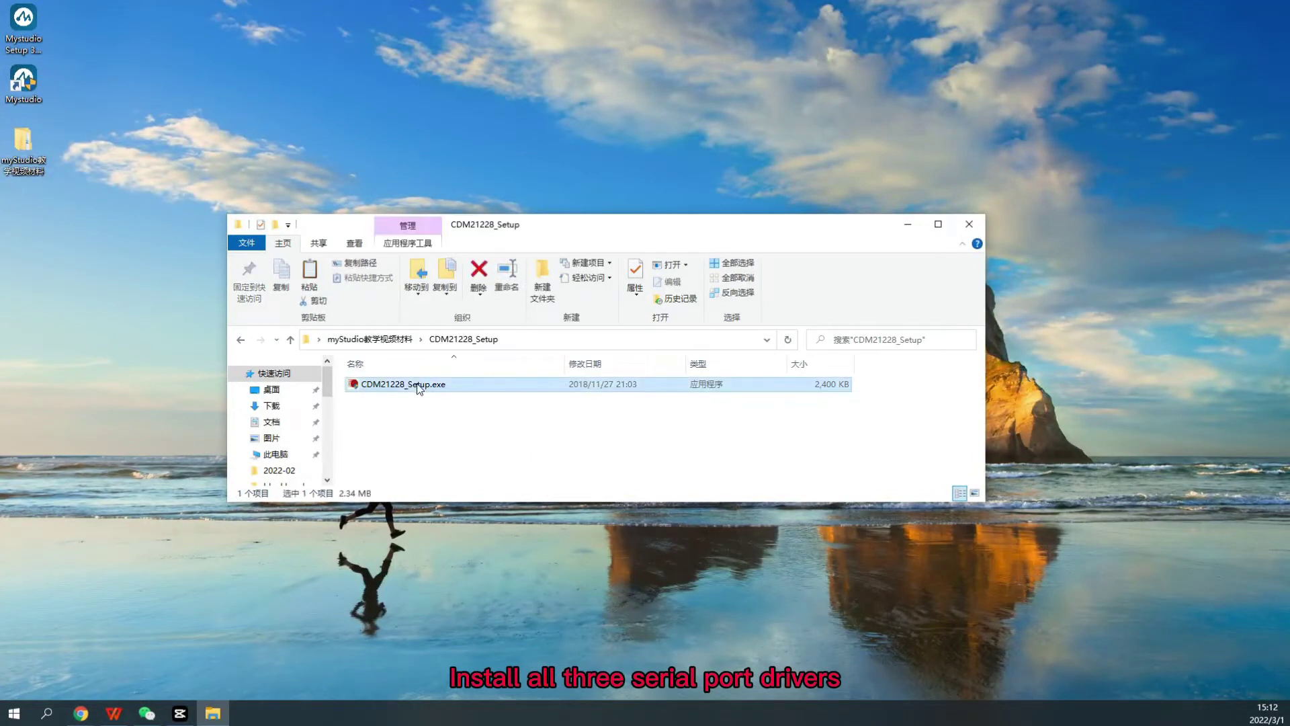
double_click(403, 384)
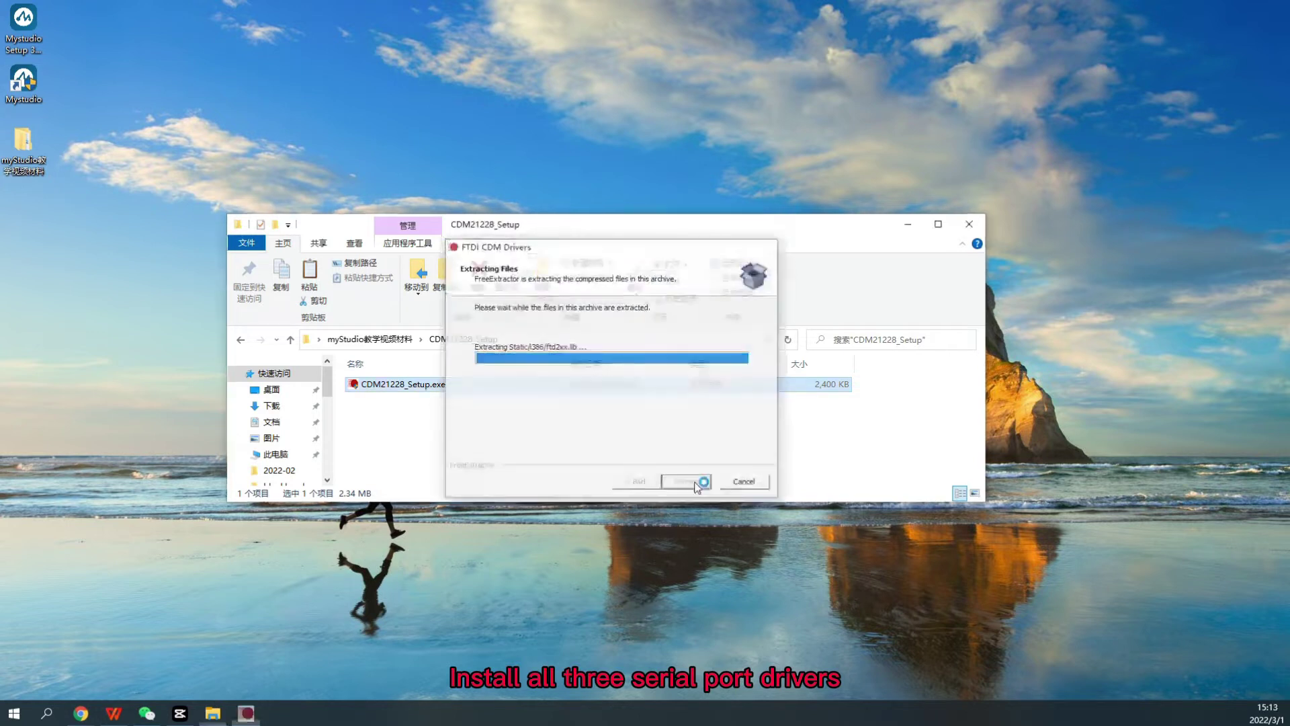
click(698, 481)
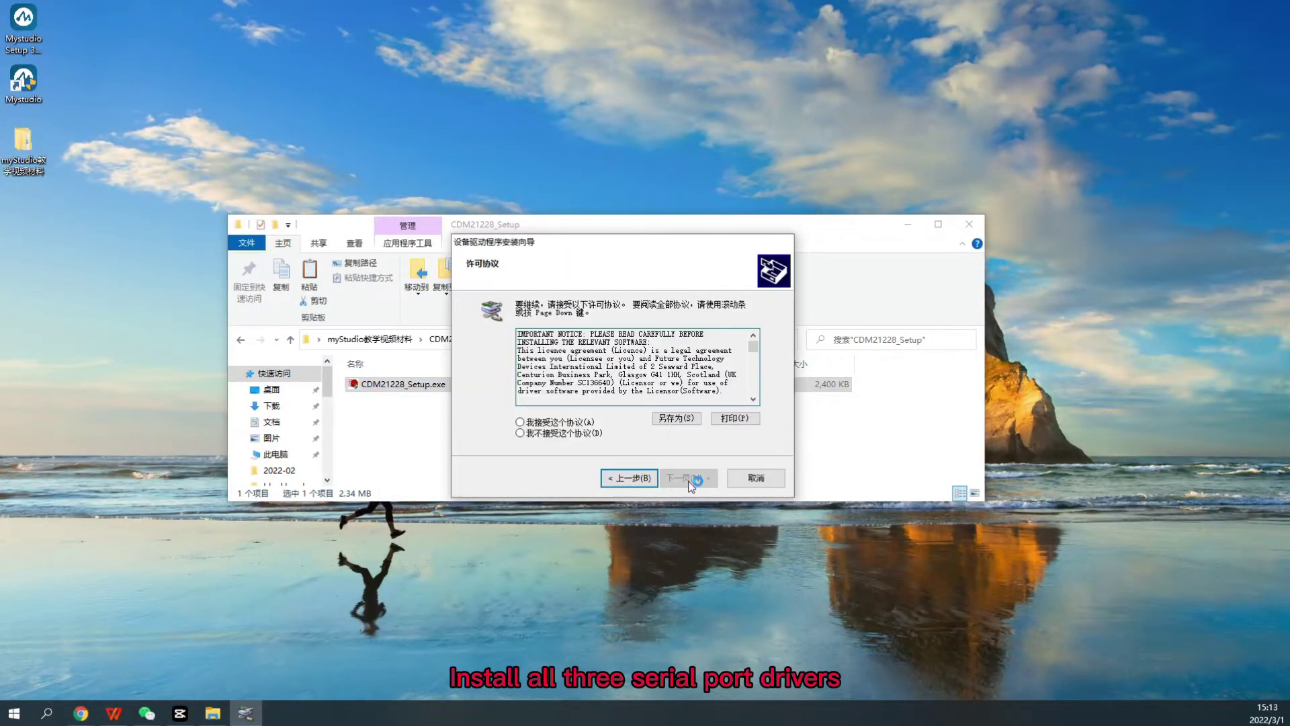
click(520, 422)
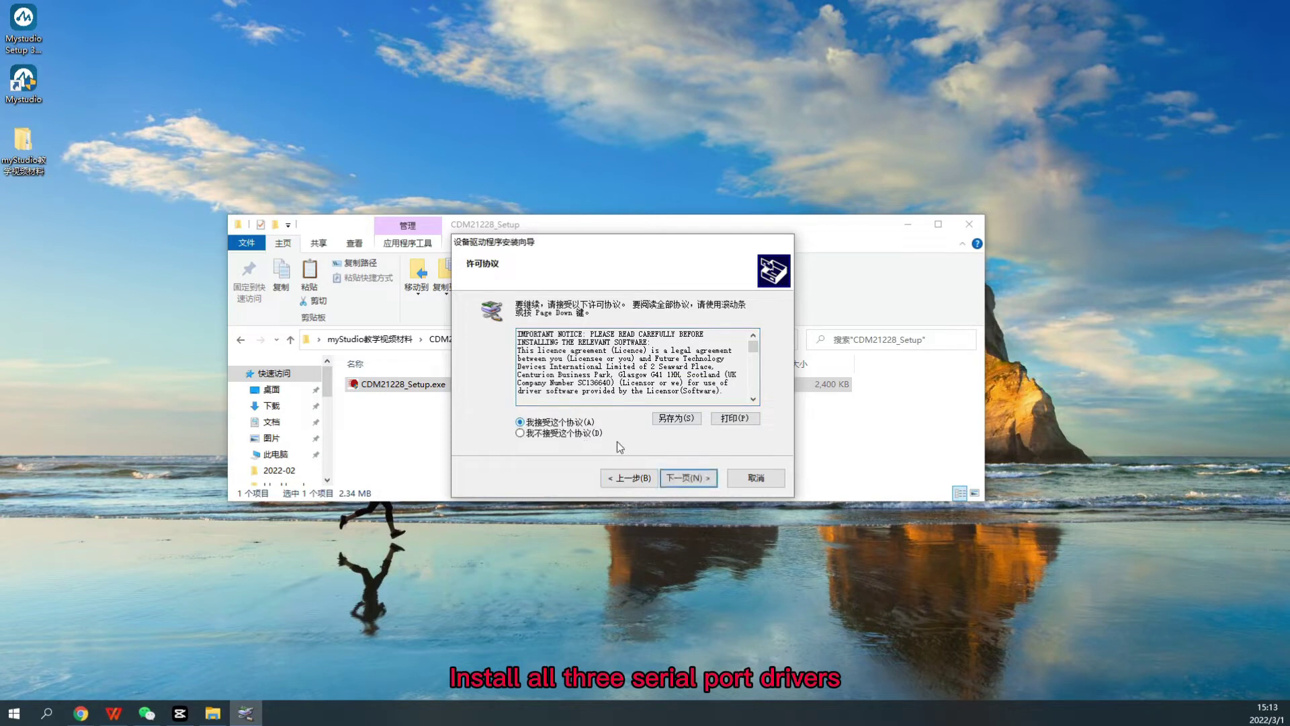
click(687, 480)
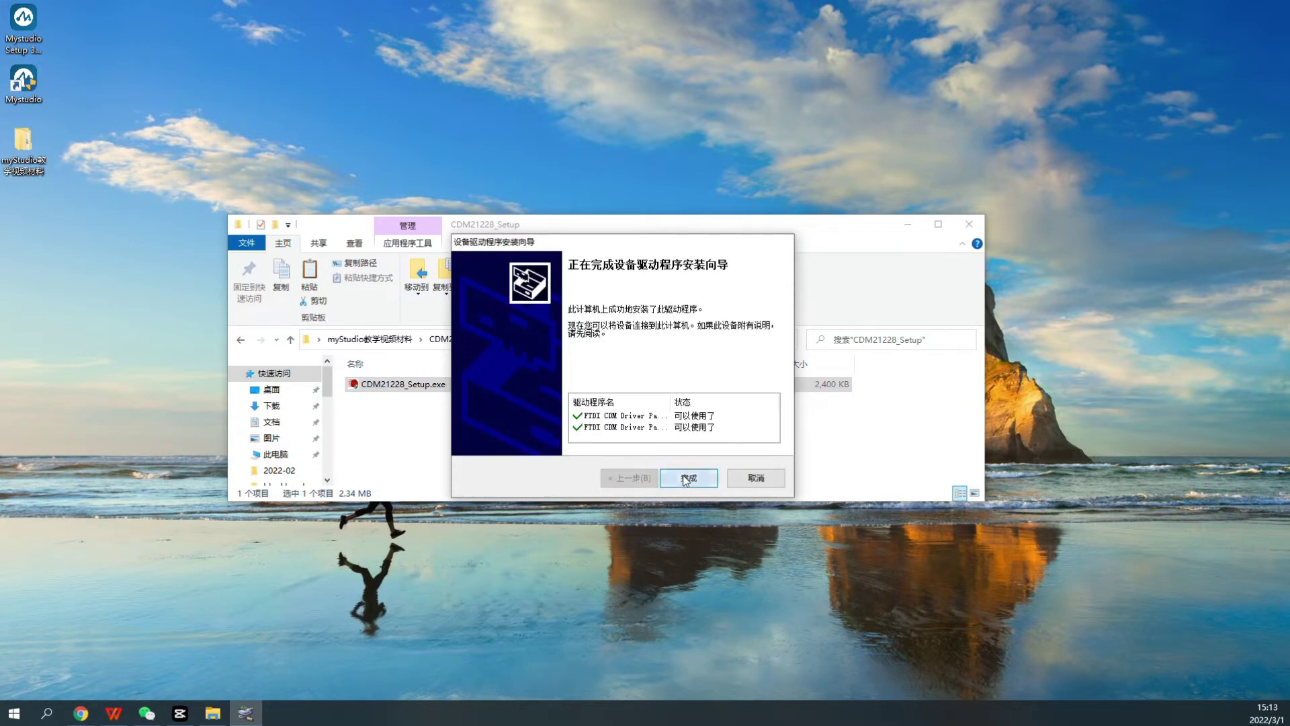
click(685, 479)
click(240, 341)
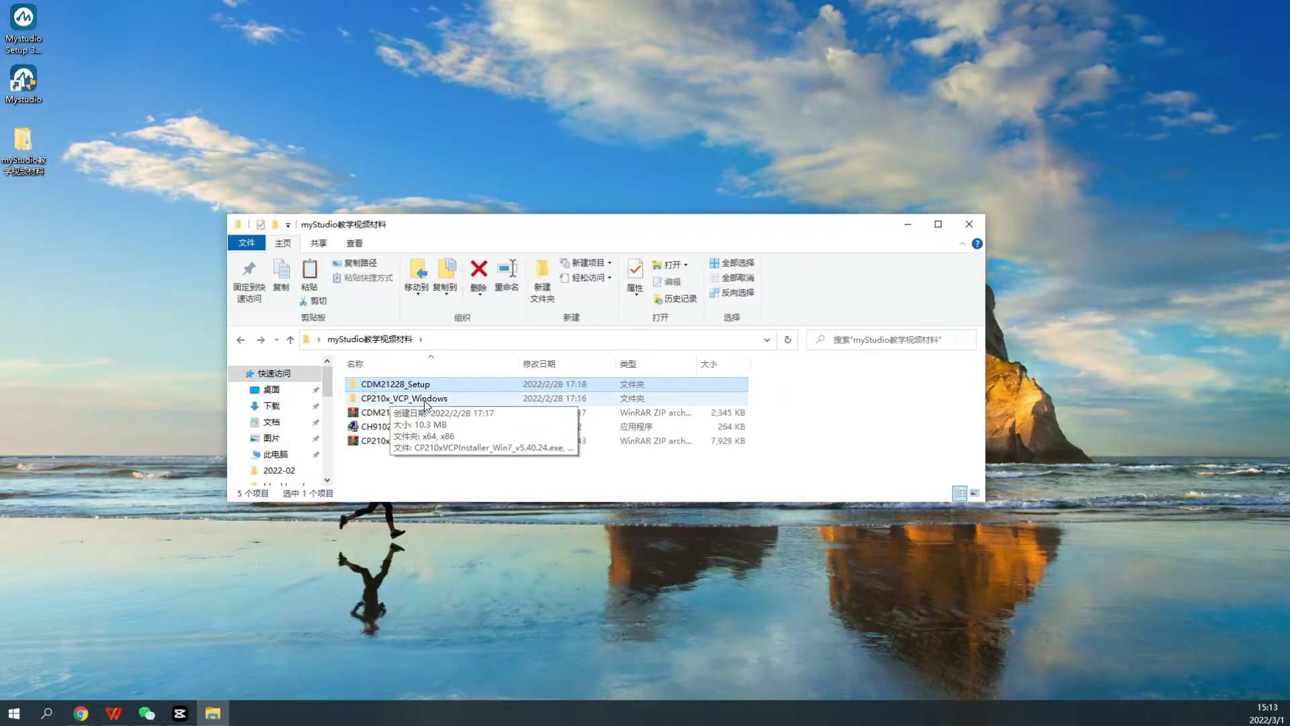
Install the CP210x driver with CP210xVCPInstaller_x64_v6.7.0.0, accepting the license agreement
double_click(425, 400)
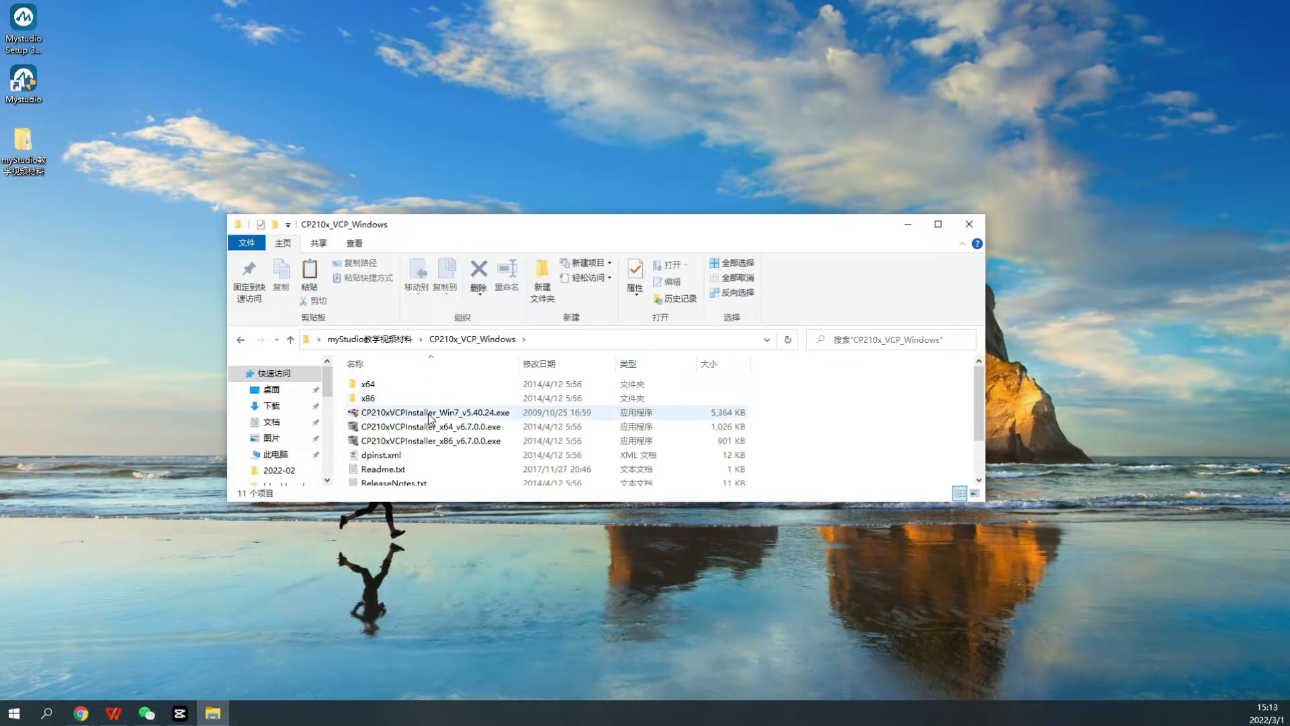
click(431, 428)
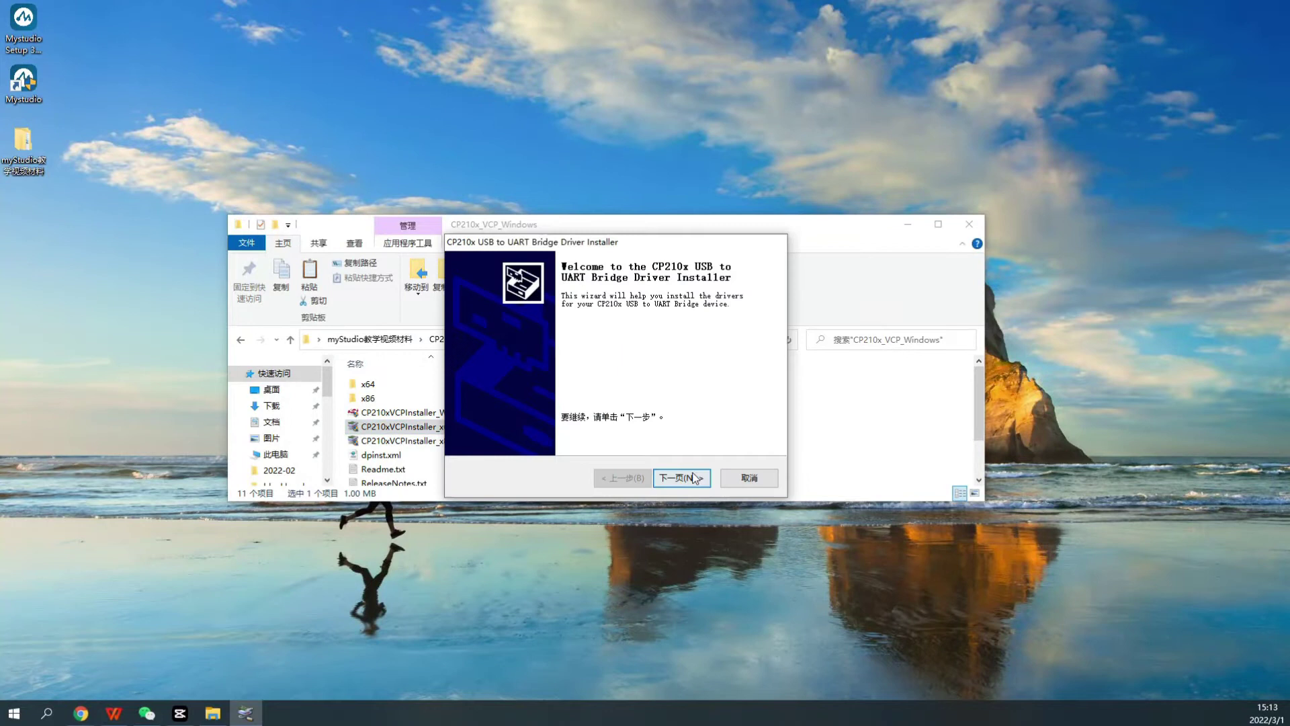
click(694, 478)
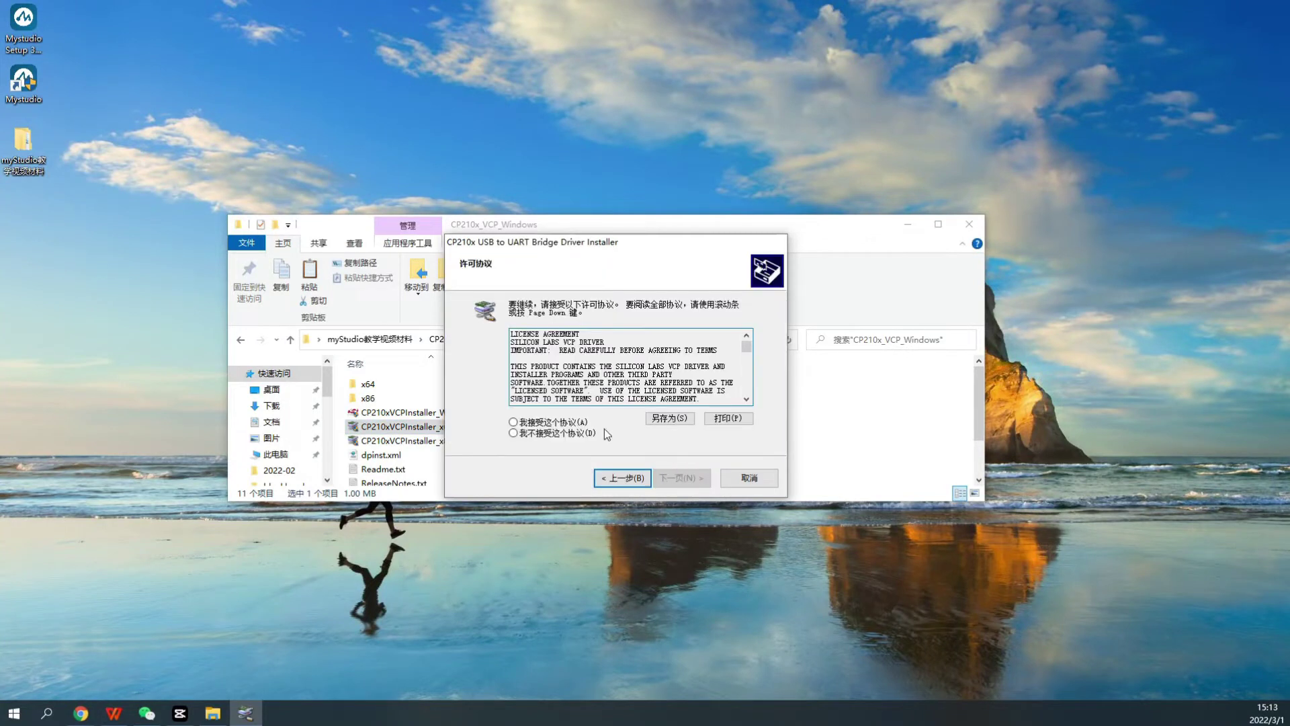
click(551, 422)
click(699, 482)
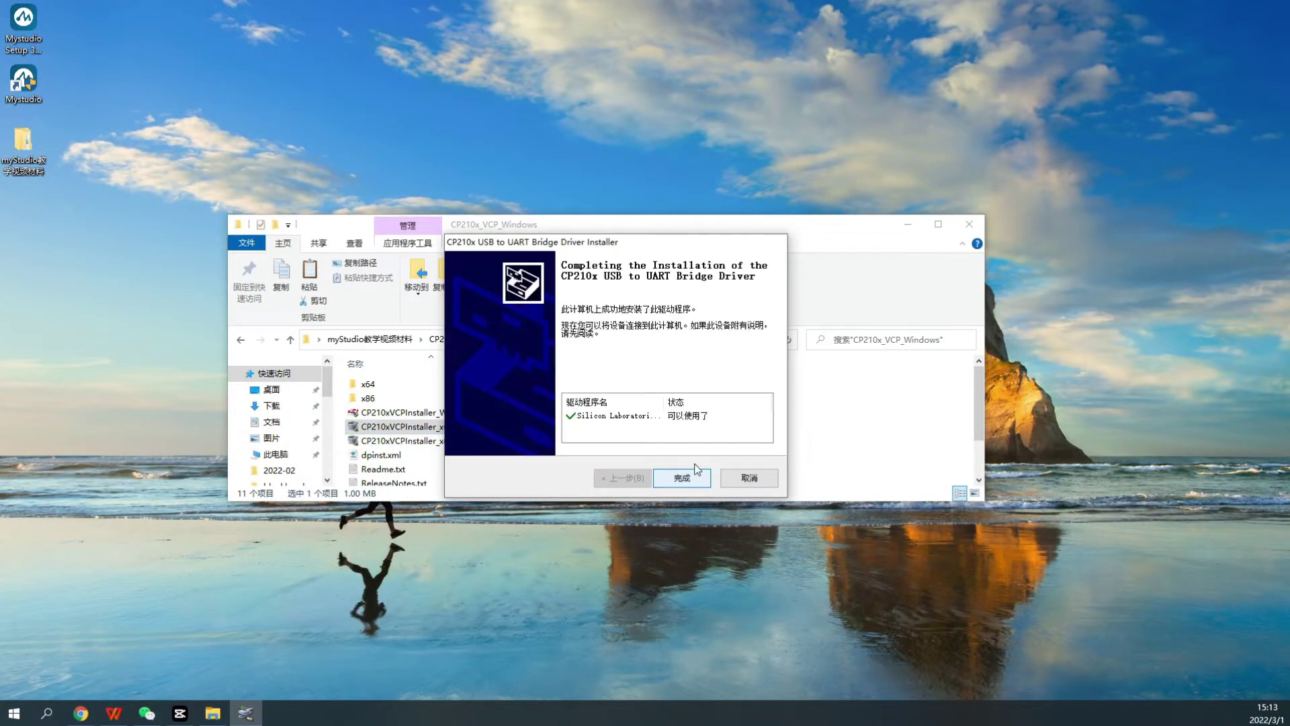
click(682, 478)
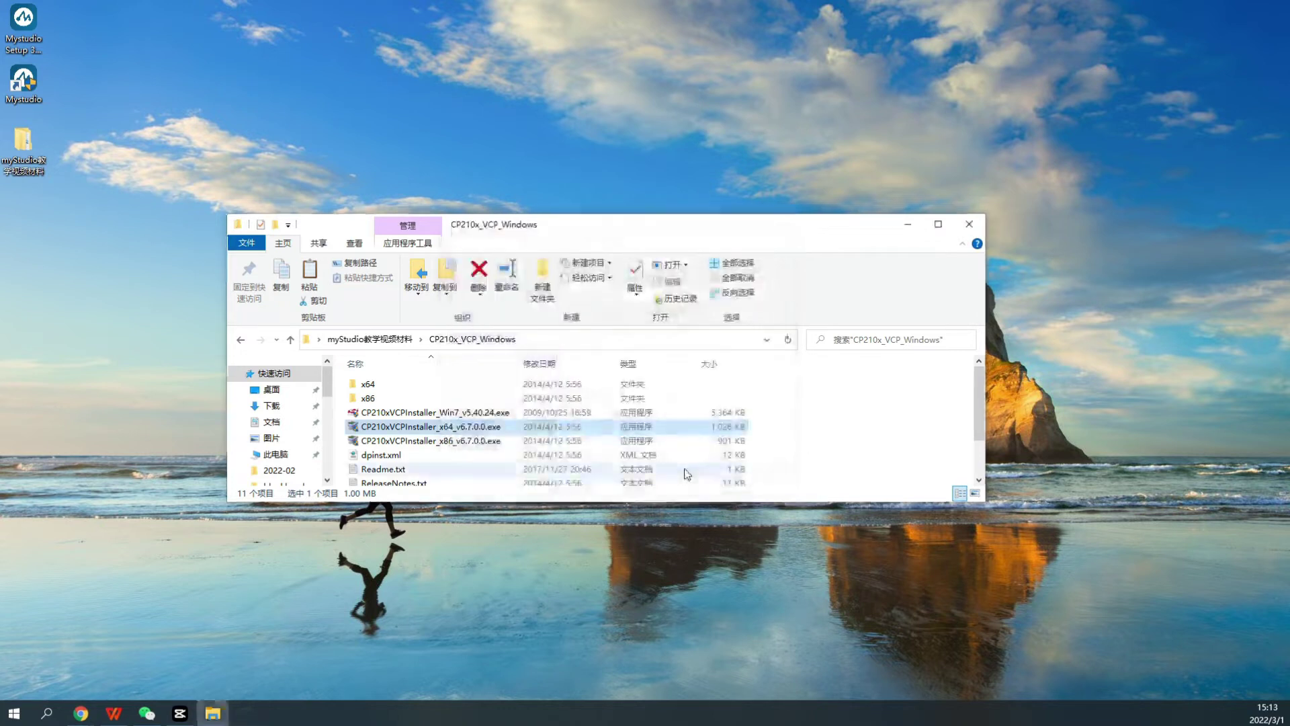
Run CH9102_VCP_SER_Windows.exe to install the CH343SER serial-port driver, then close setup
click(240, 340)
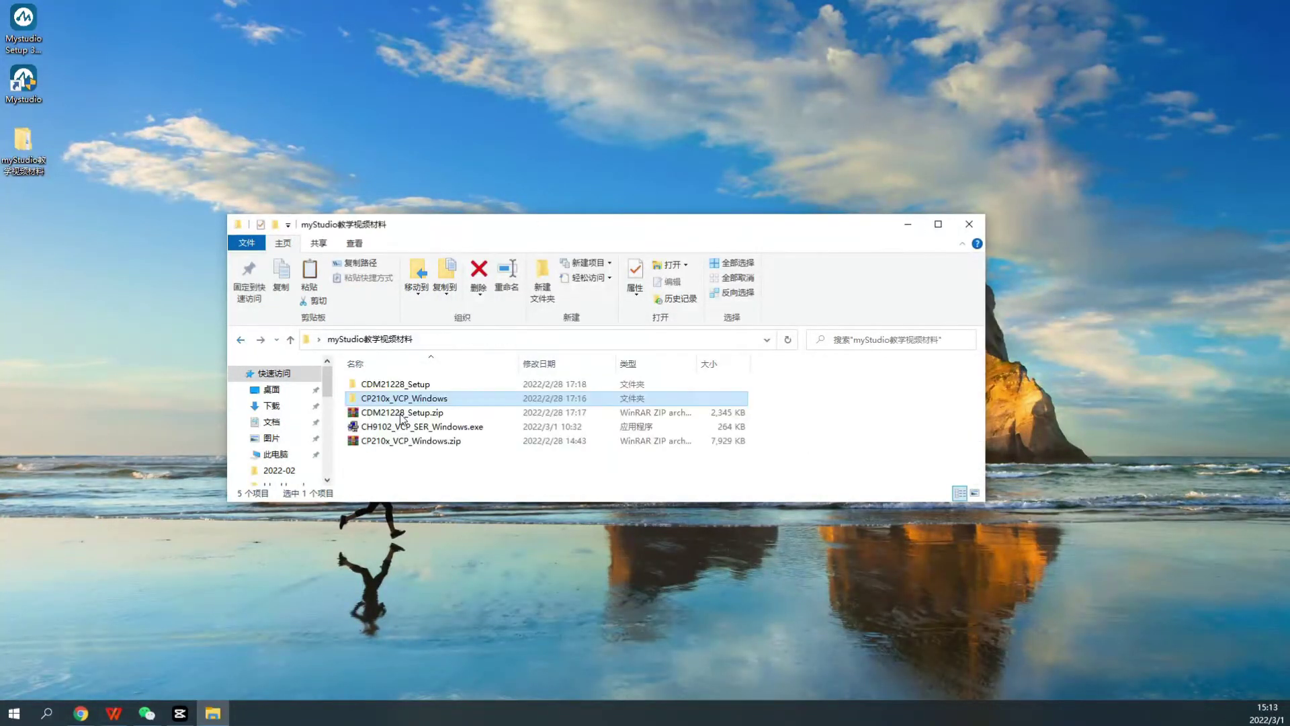
double_click(440, 432)
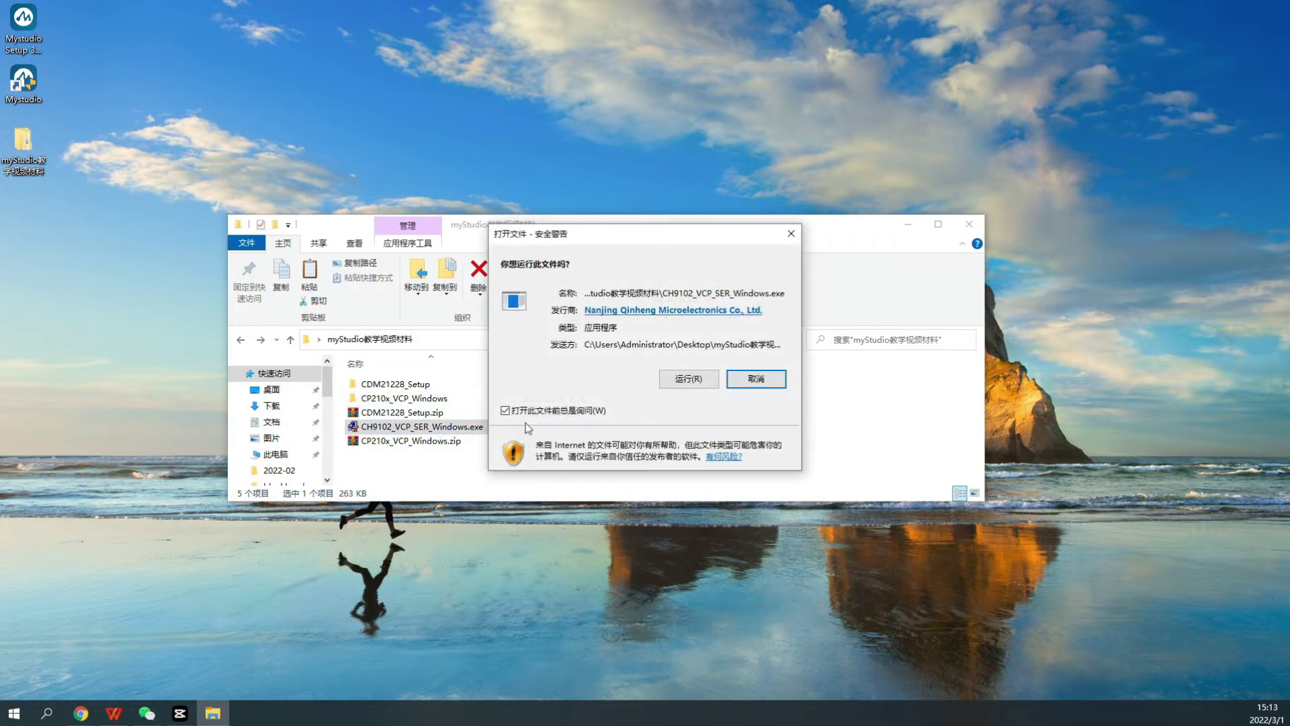
click(694, 383)
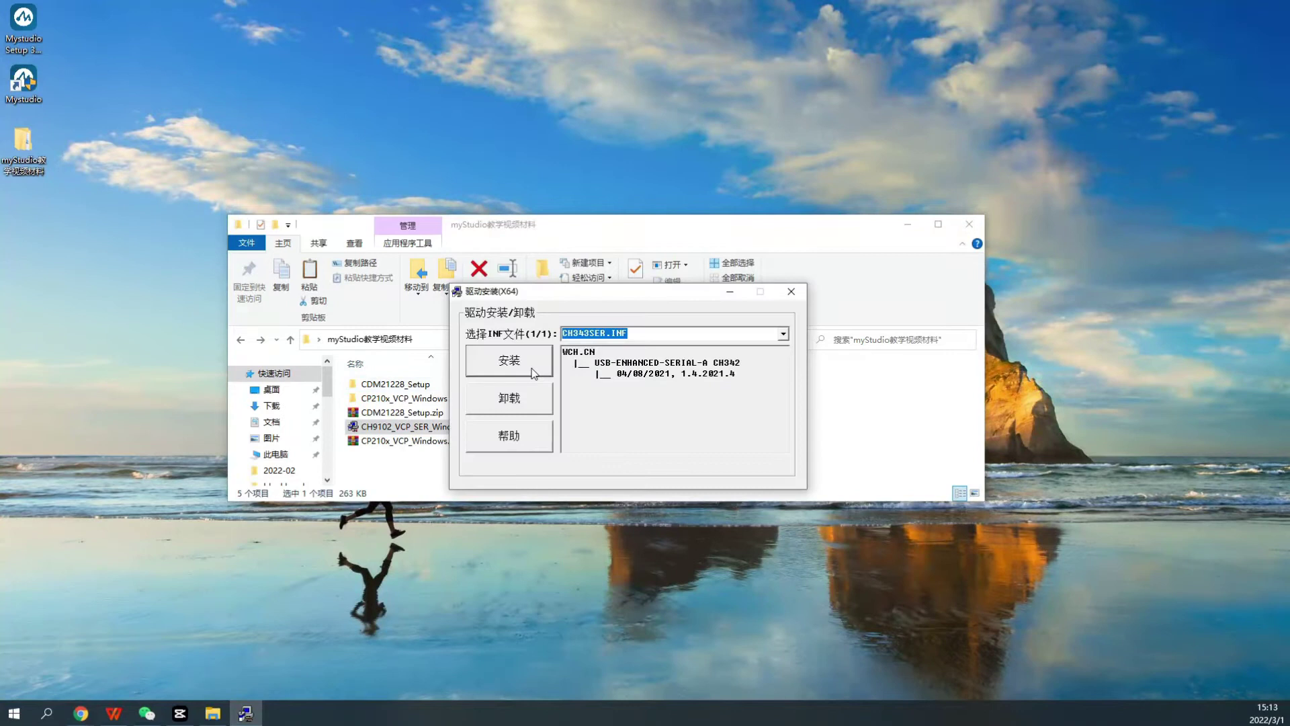
click(528, 373)
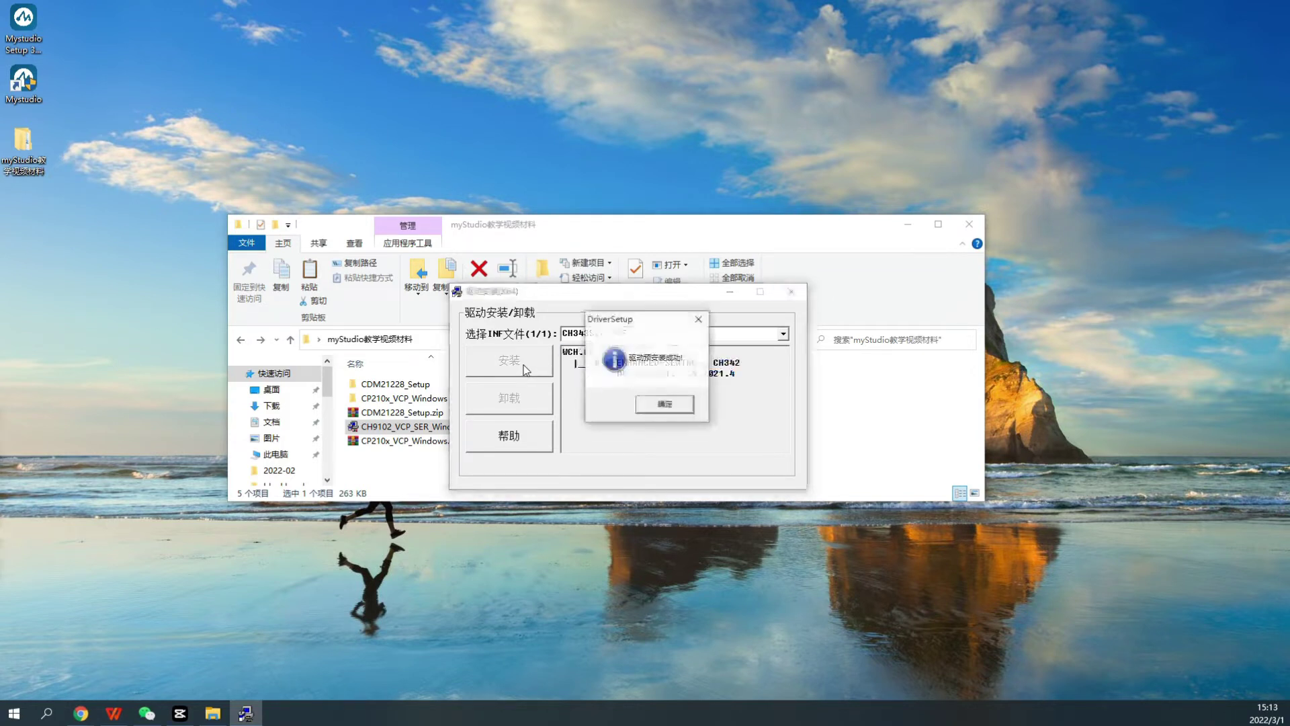
click(664, 407)
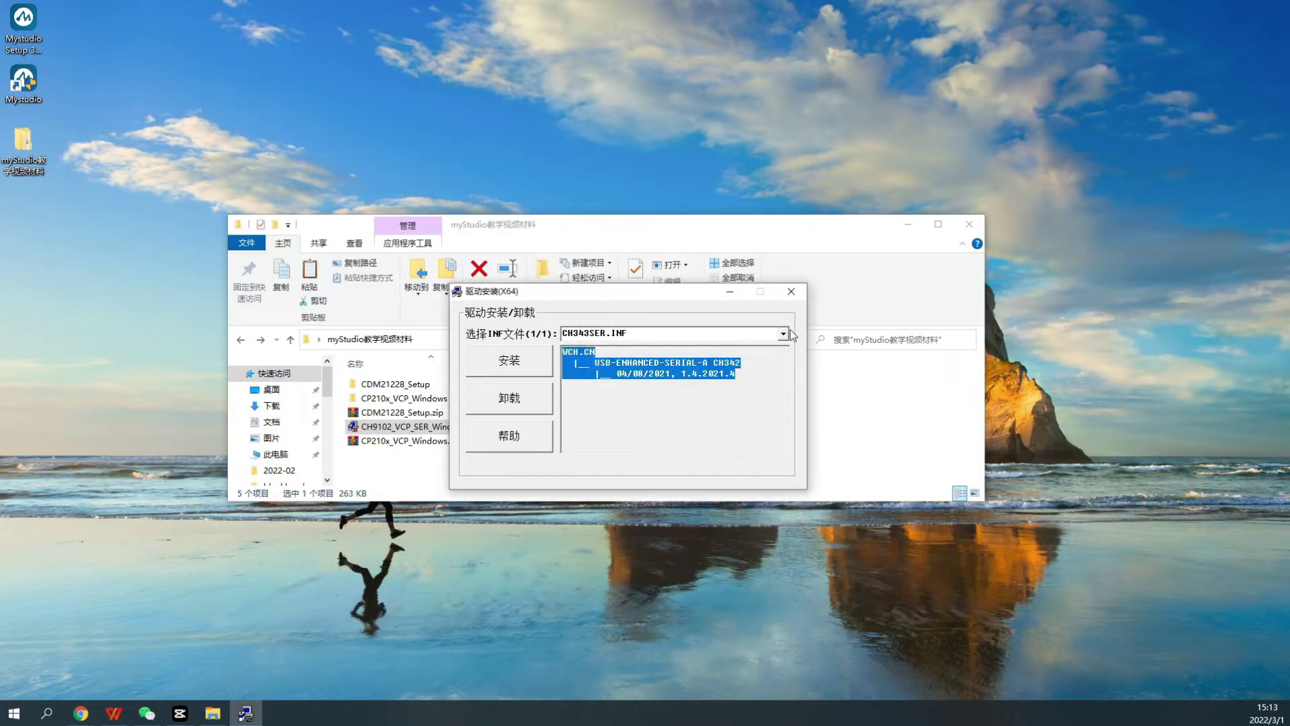
click(793, 293)
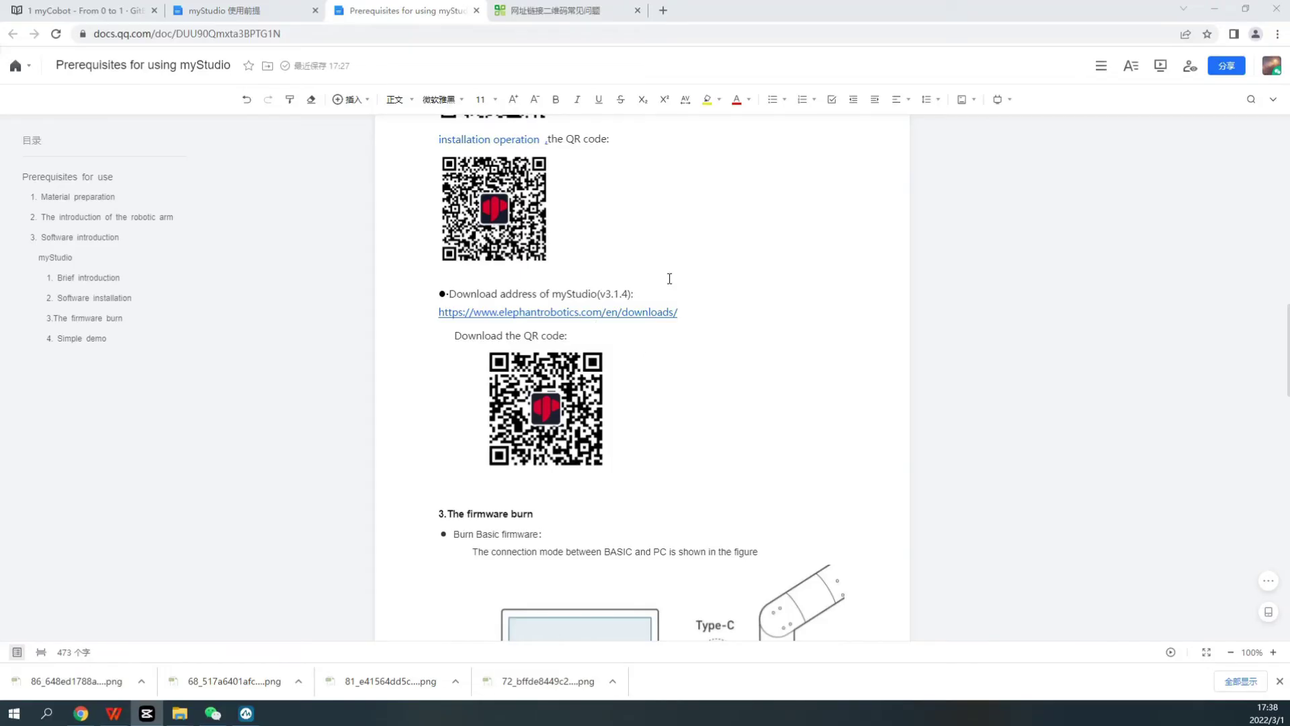
drag(641, 293, 456, 297)
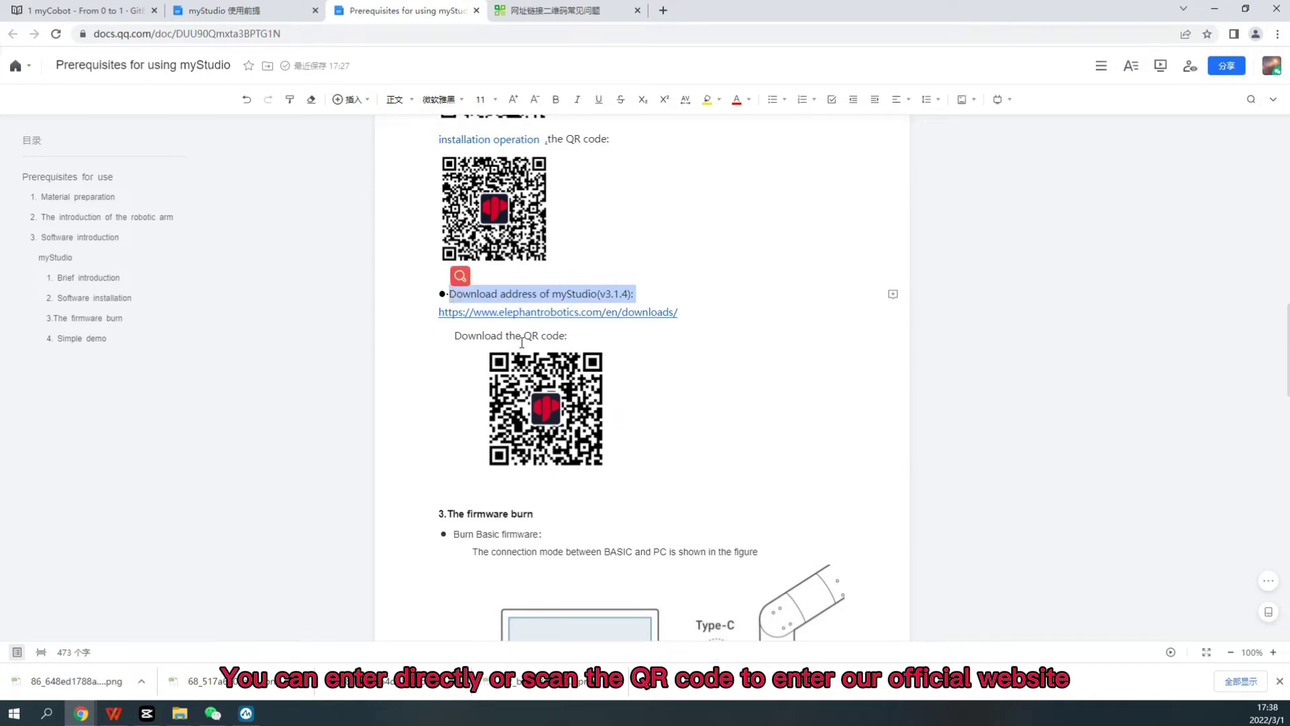
click(729, 388)
click(505, 335)
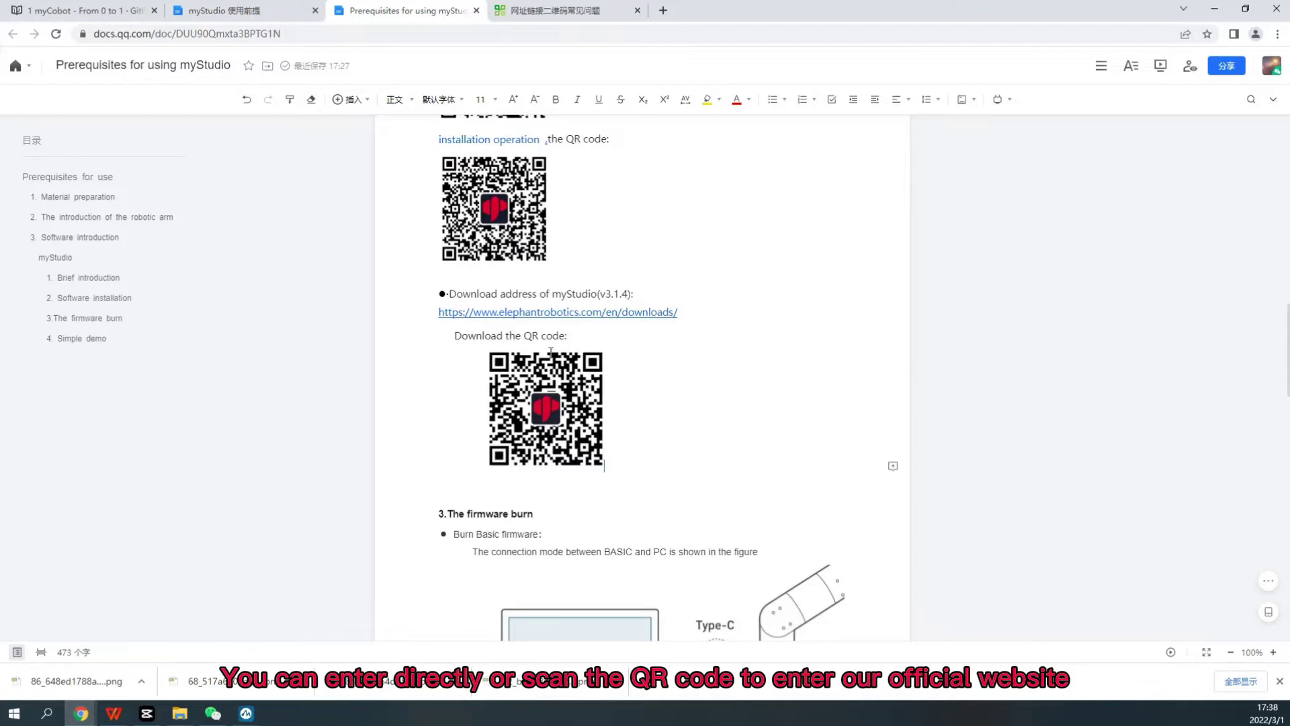
click(496, 430)
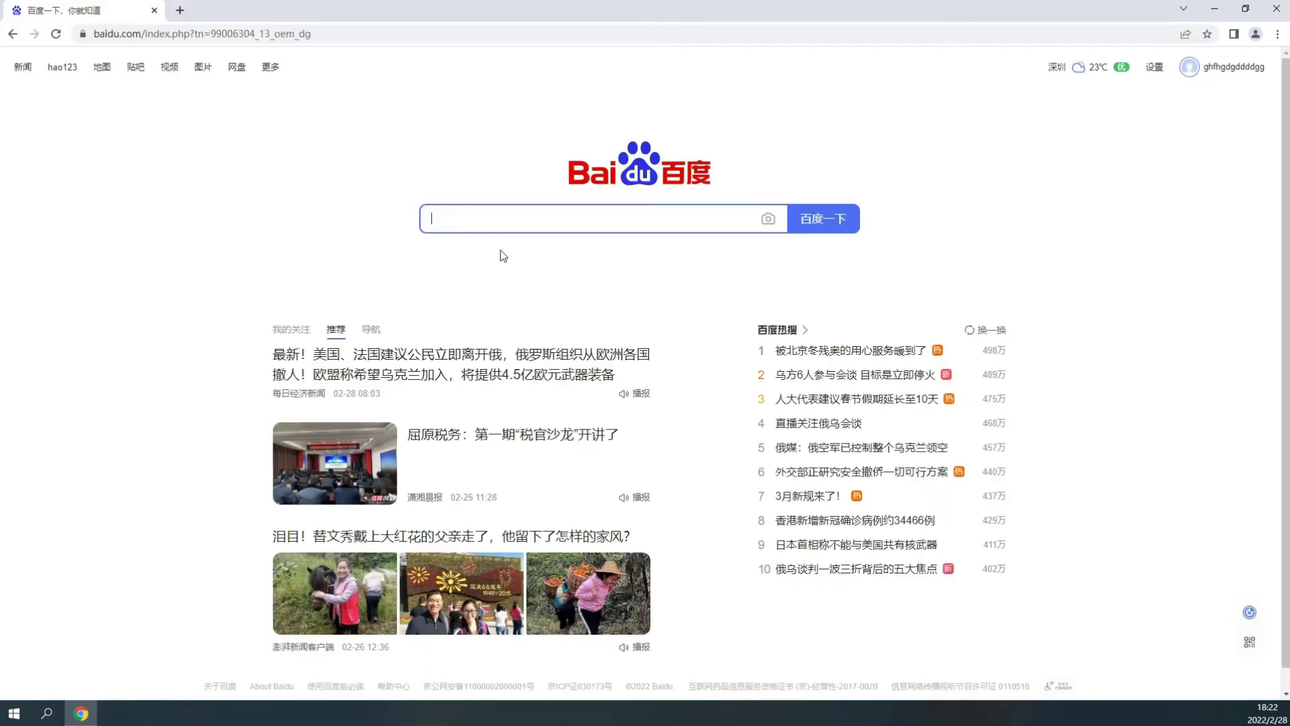
click(367, 35)
text(https://www.elephantrobotics.com/en/)
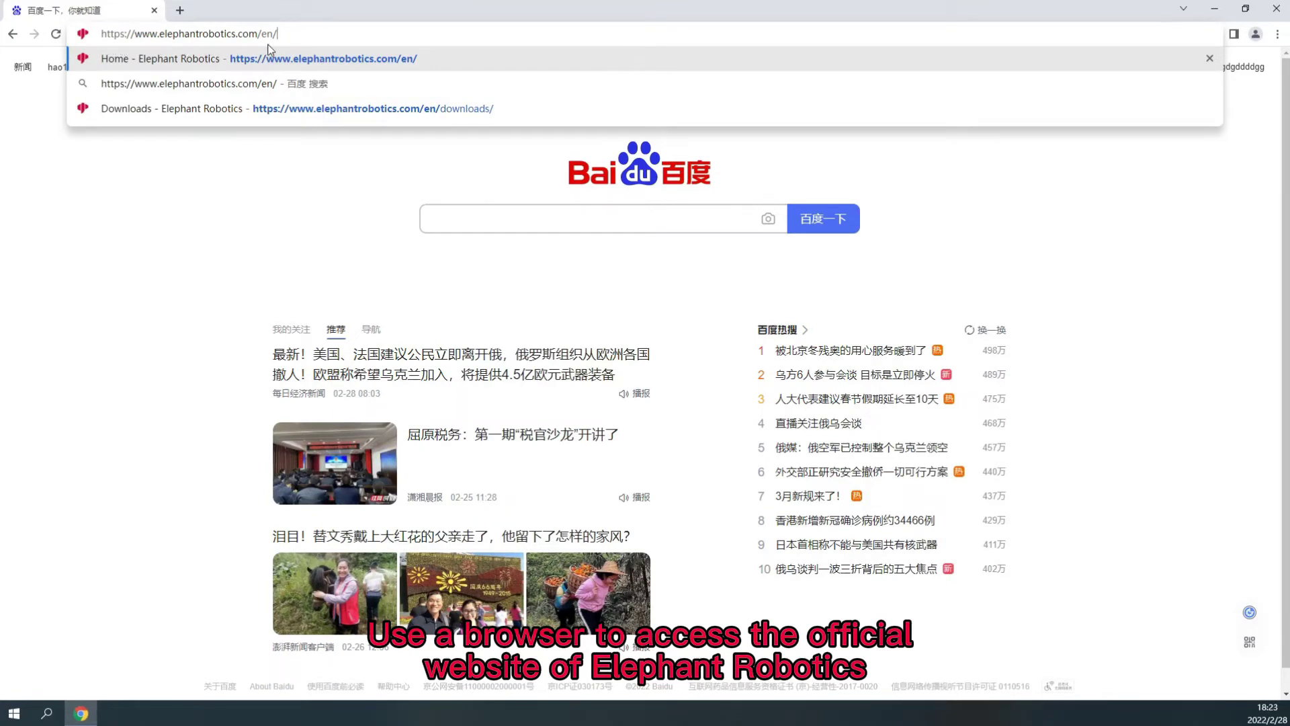
key(Return)
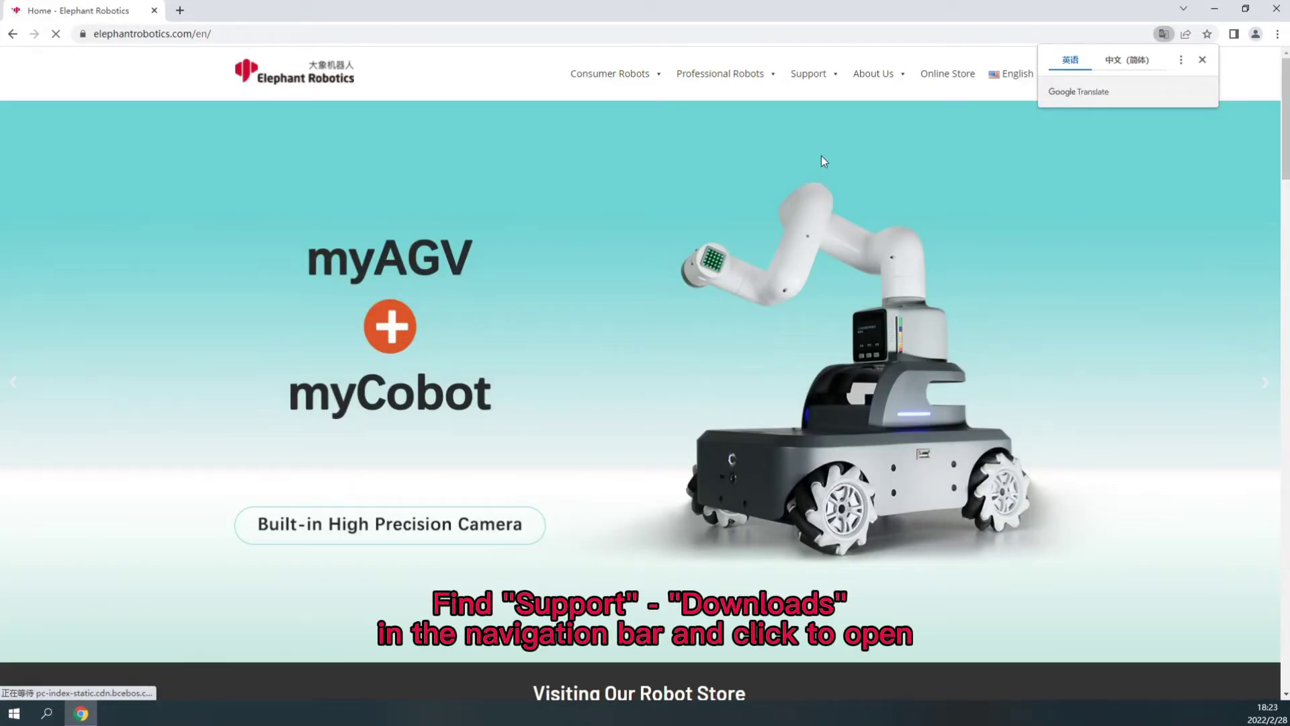
Download the Windows myStudio installer from the Elephant Robotics Downloads page to the desktop
mouse_move(803, 82)
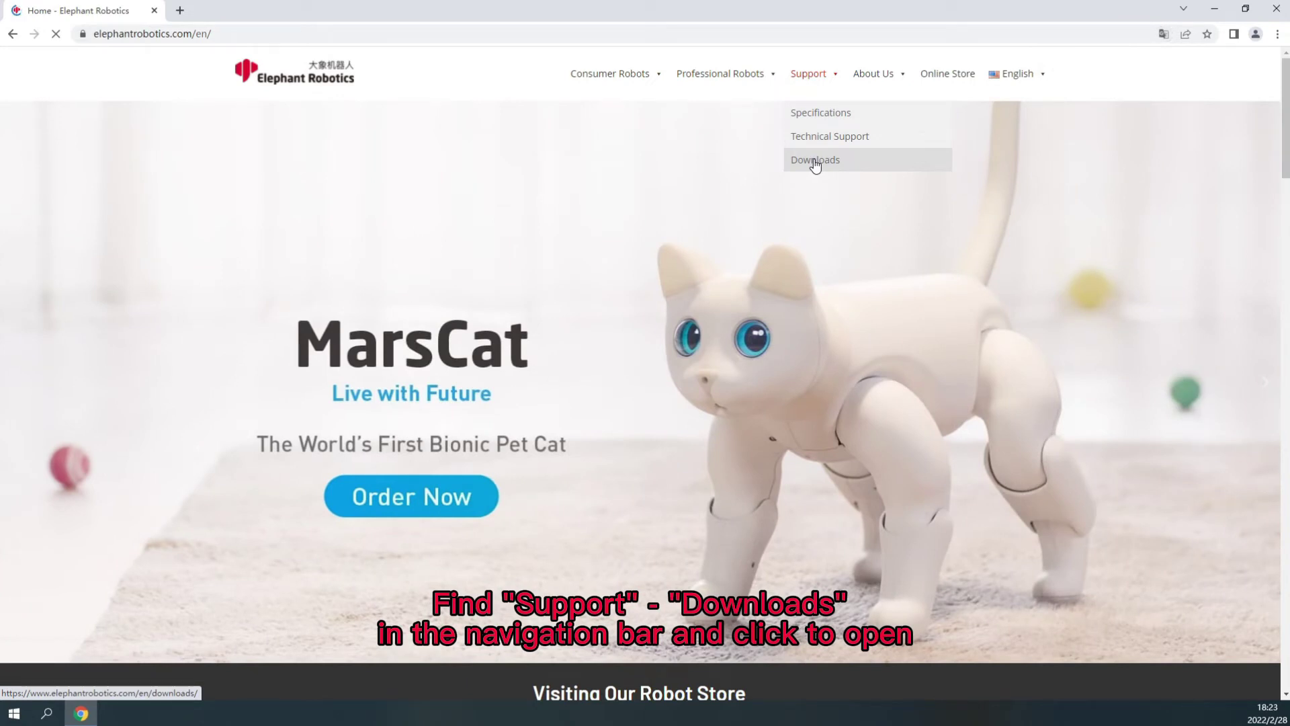
click(815, 162)
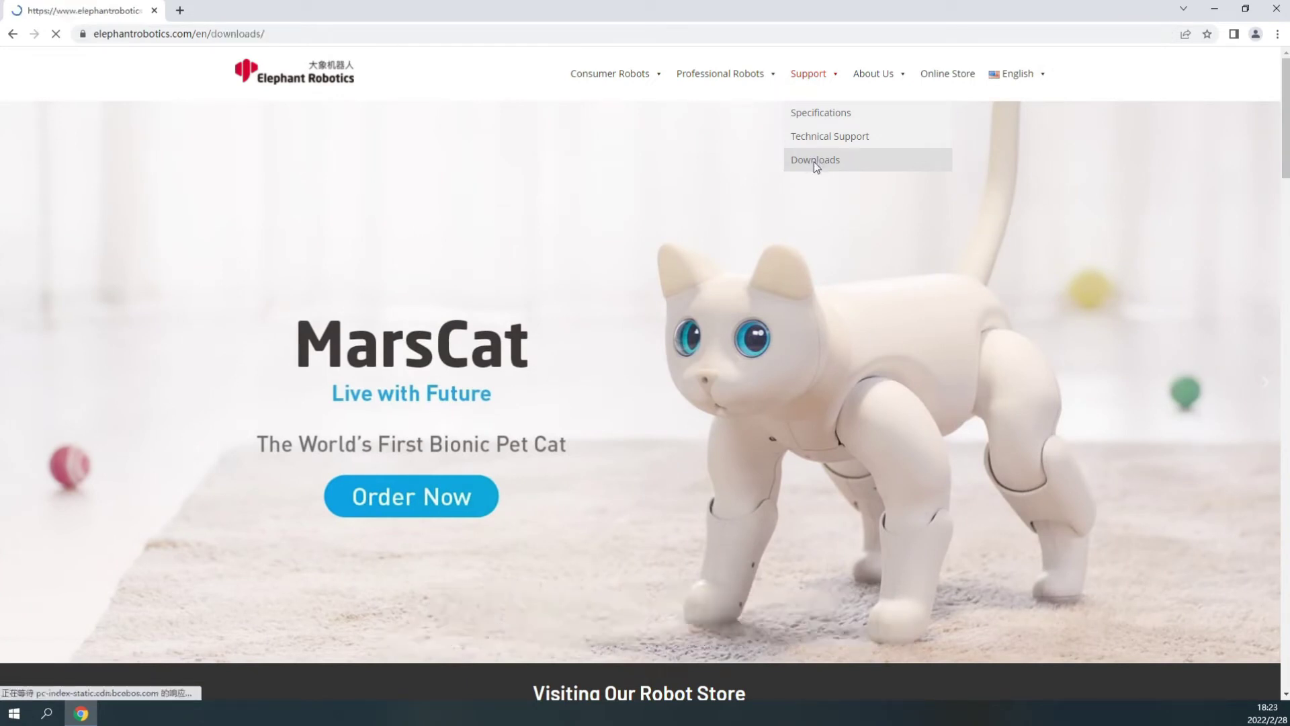
scroll(817, 166, down, 6)
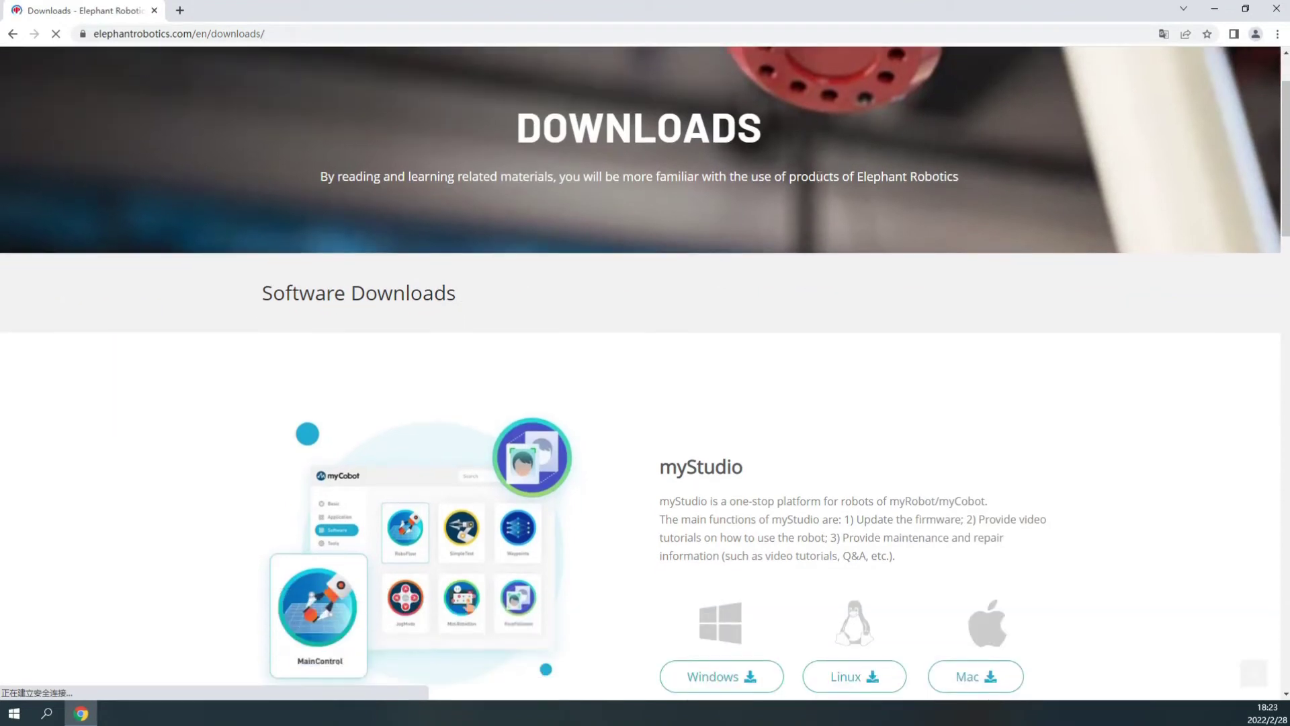
scroll(818, 176, up, 2)
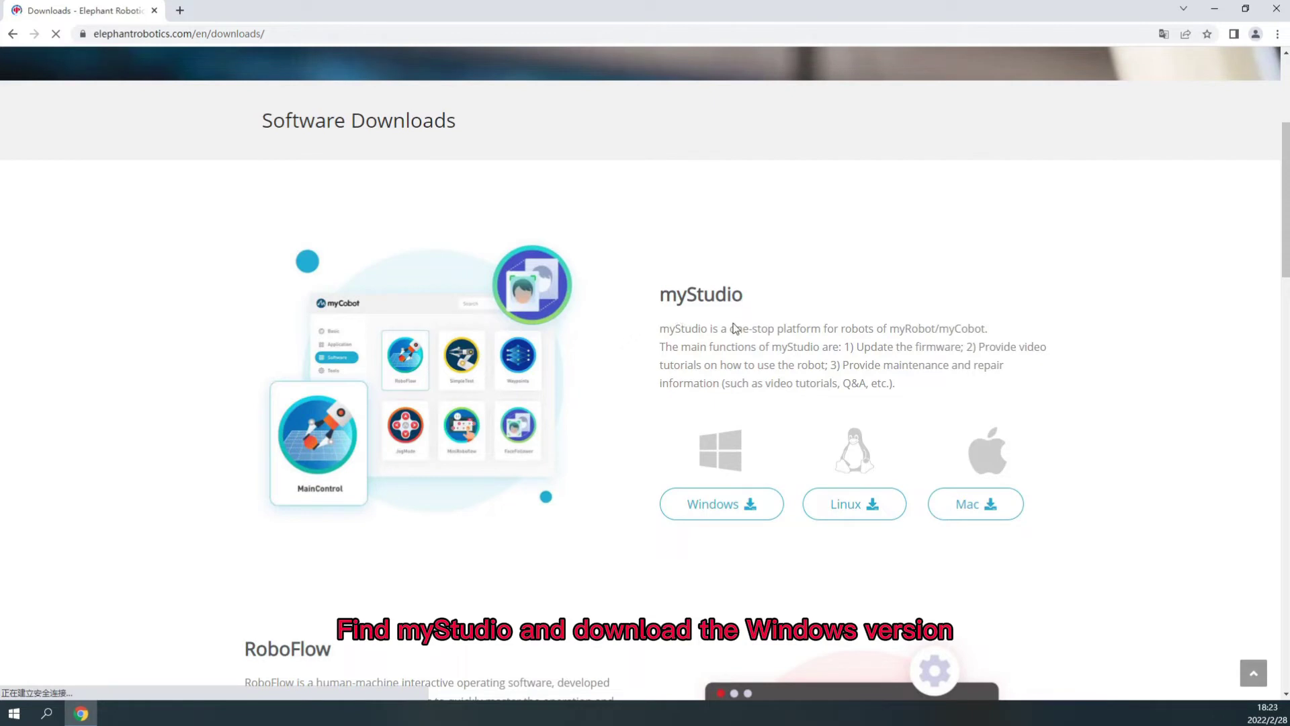
click(720, 510)
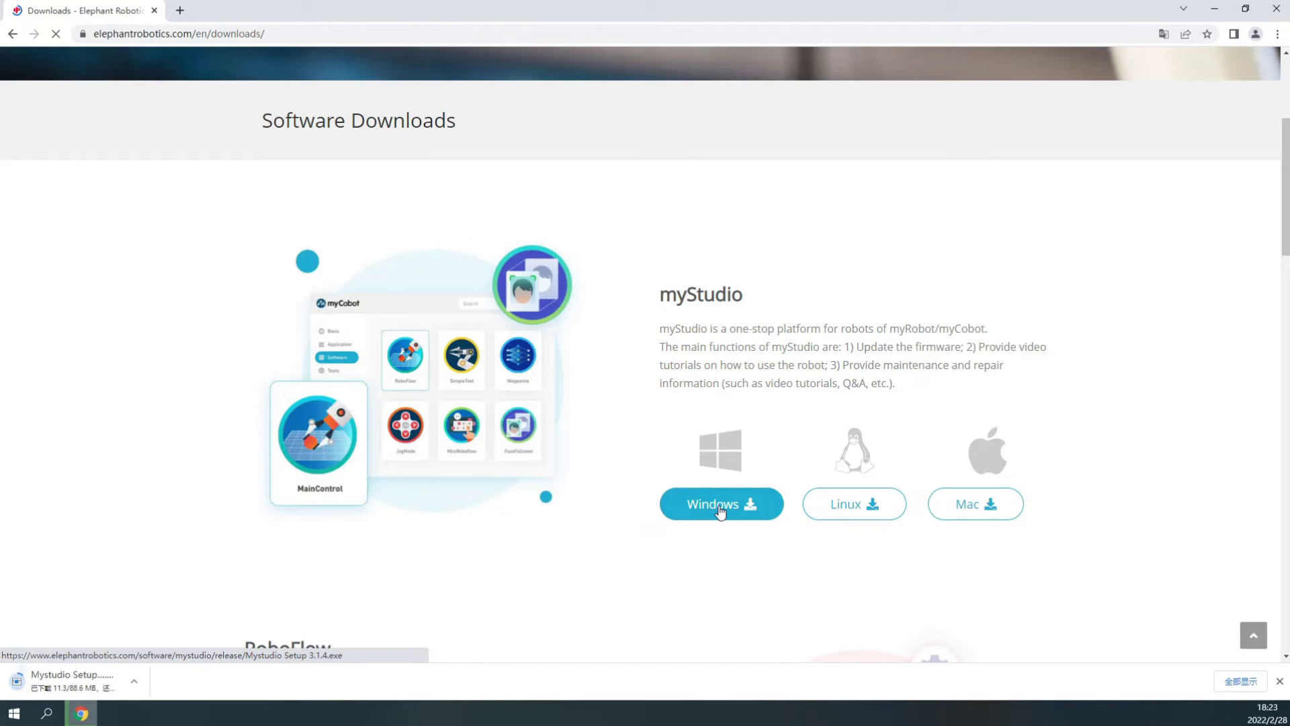
click(1218, 11)
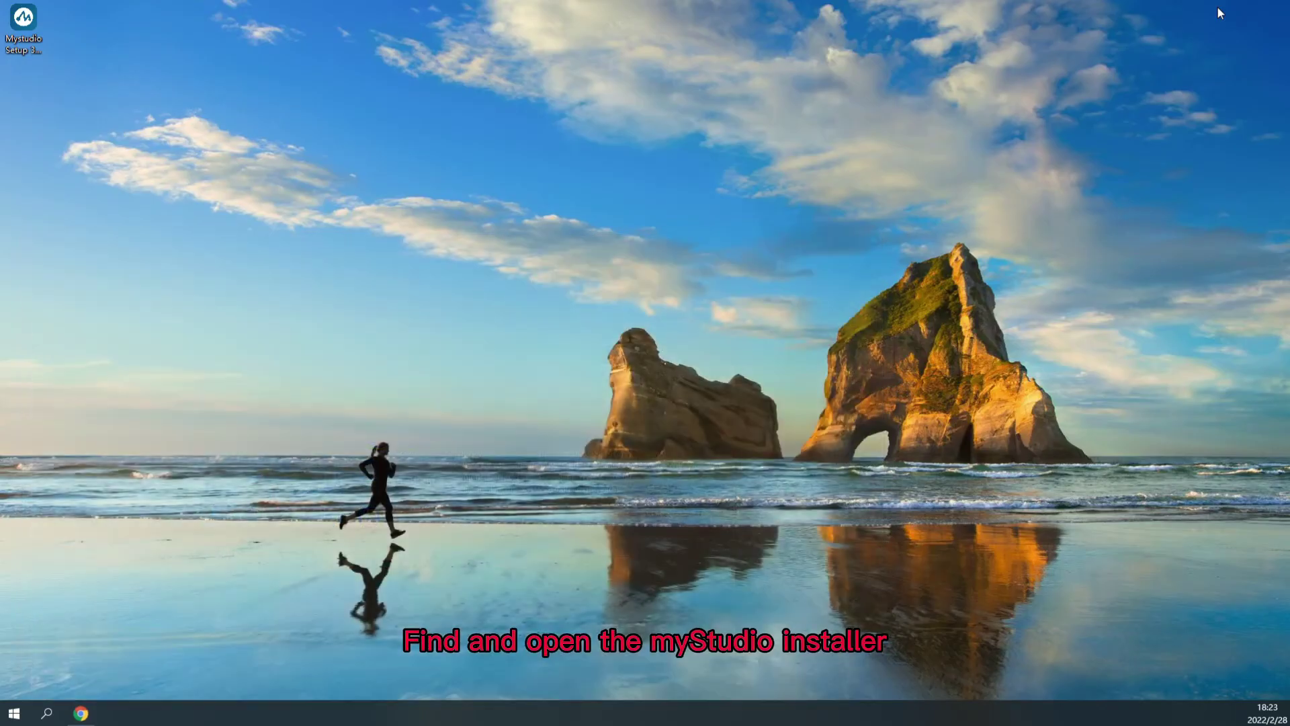
Run Mystudio Setup 3.1.4.exe and install into the default C:\Program Files (x86)\Mystudio folder
double_click(45, 34)
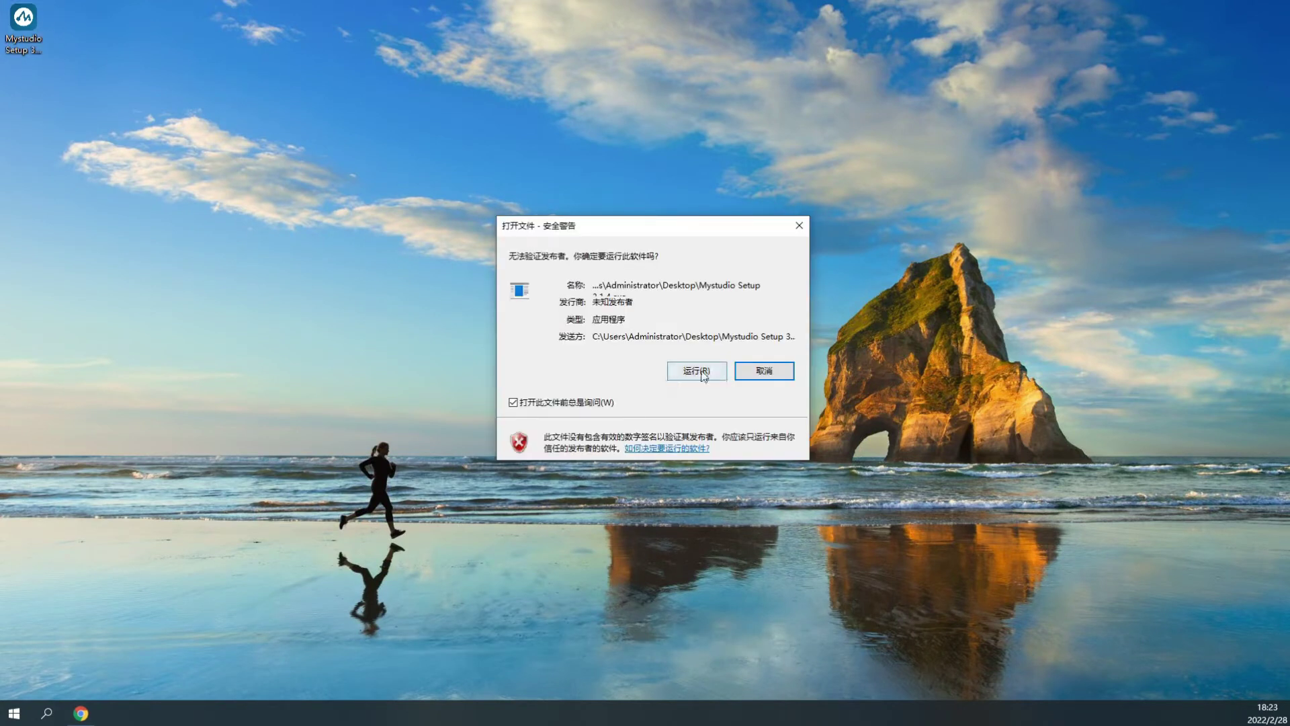
click(696, 371)
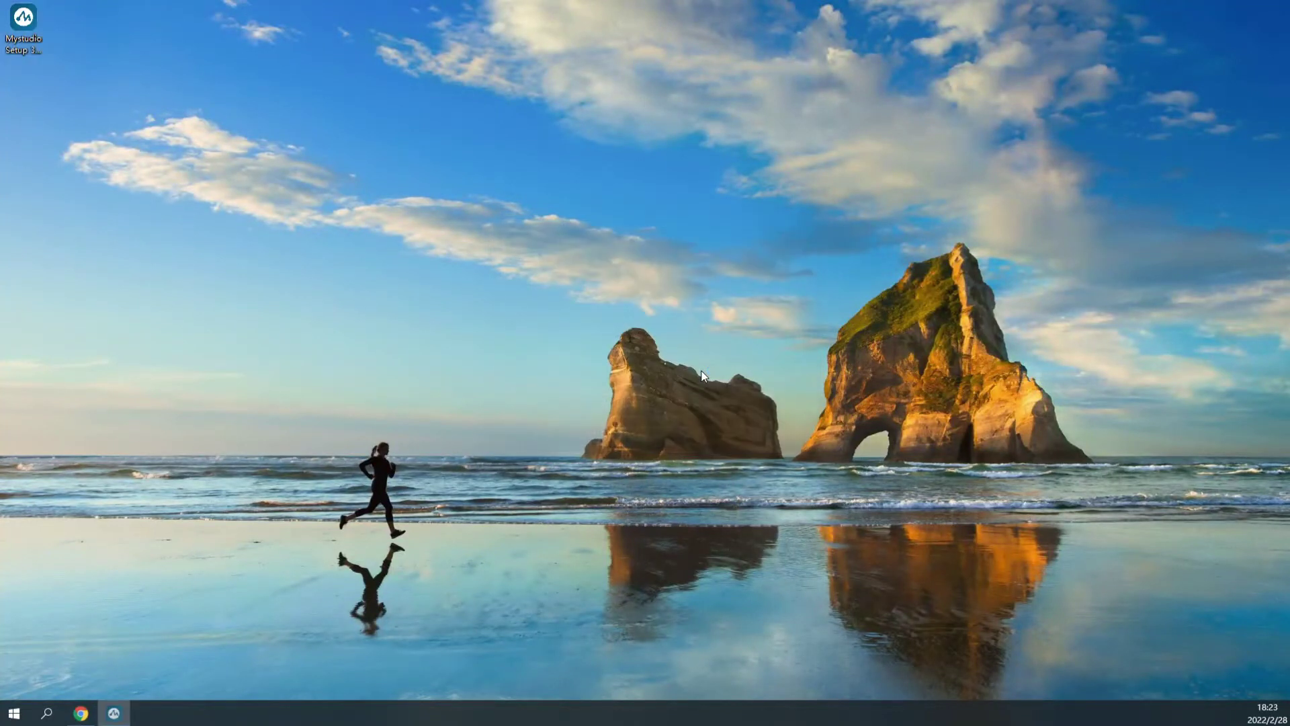
click(707, 445)
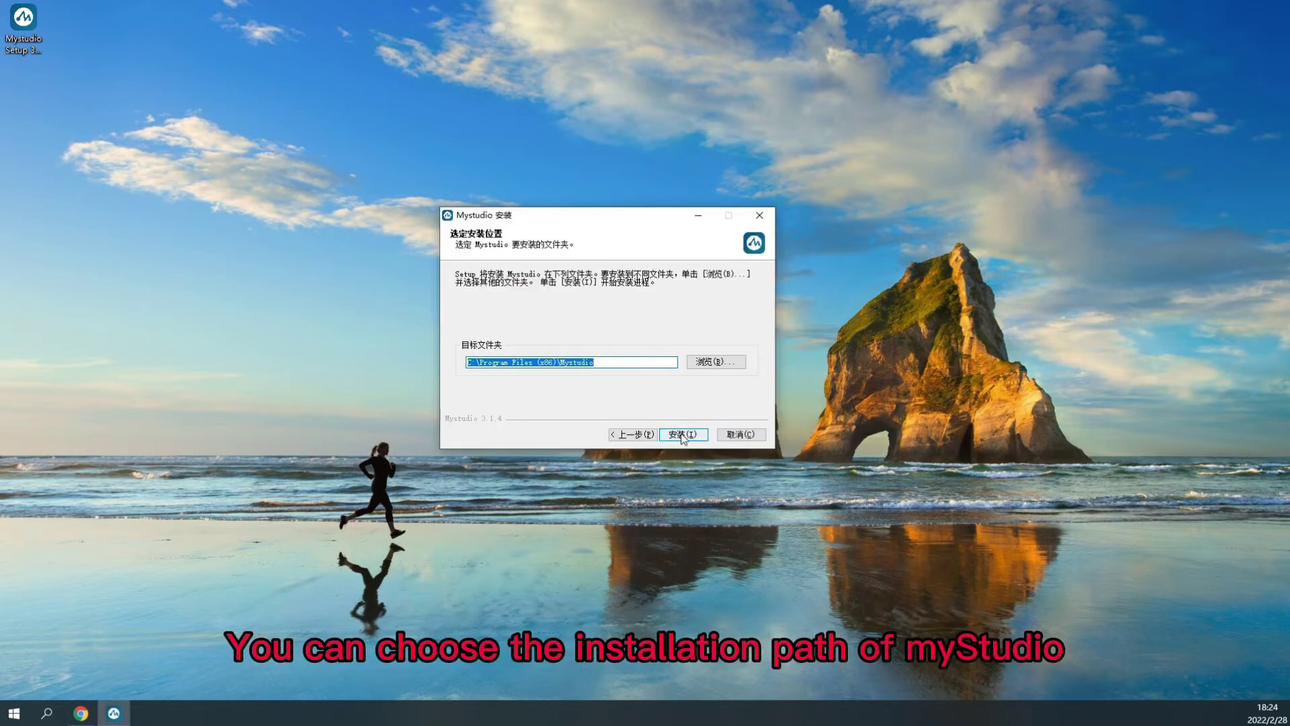
click(681, 433)
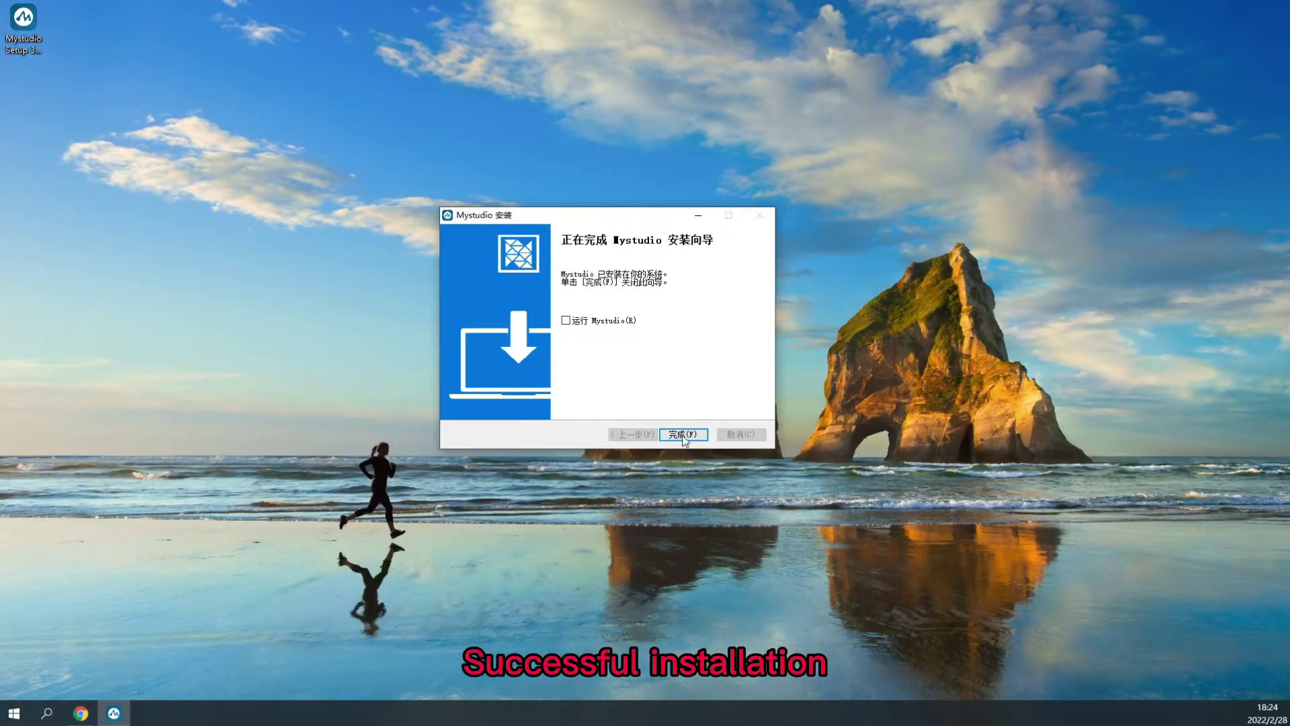
click(682, 435)
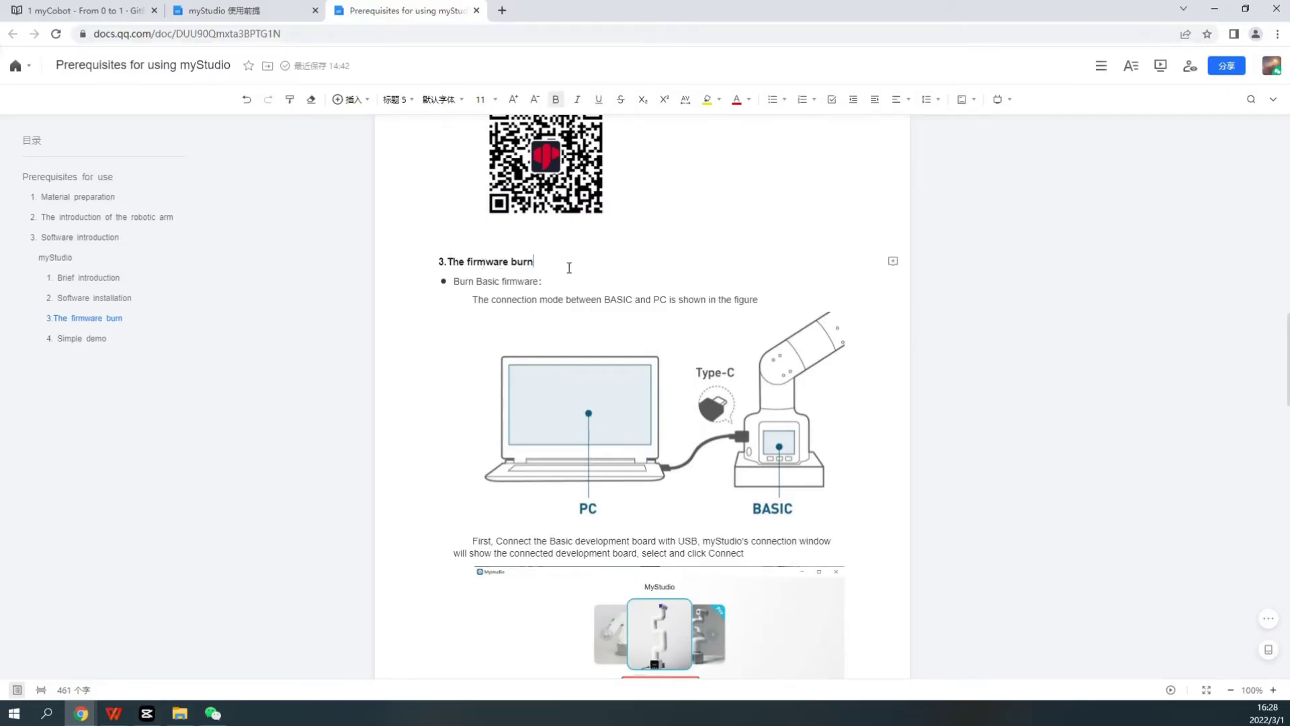
scroll(591, 296, down, 1)
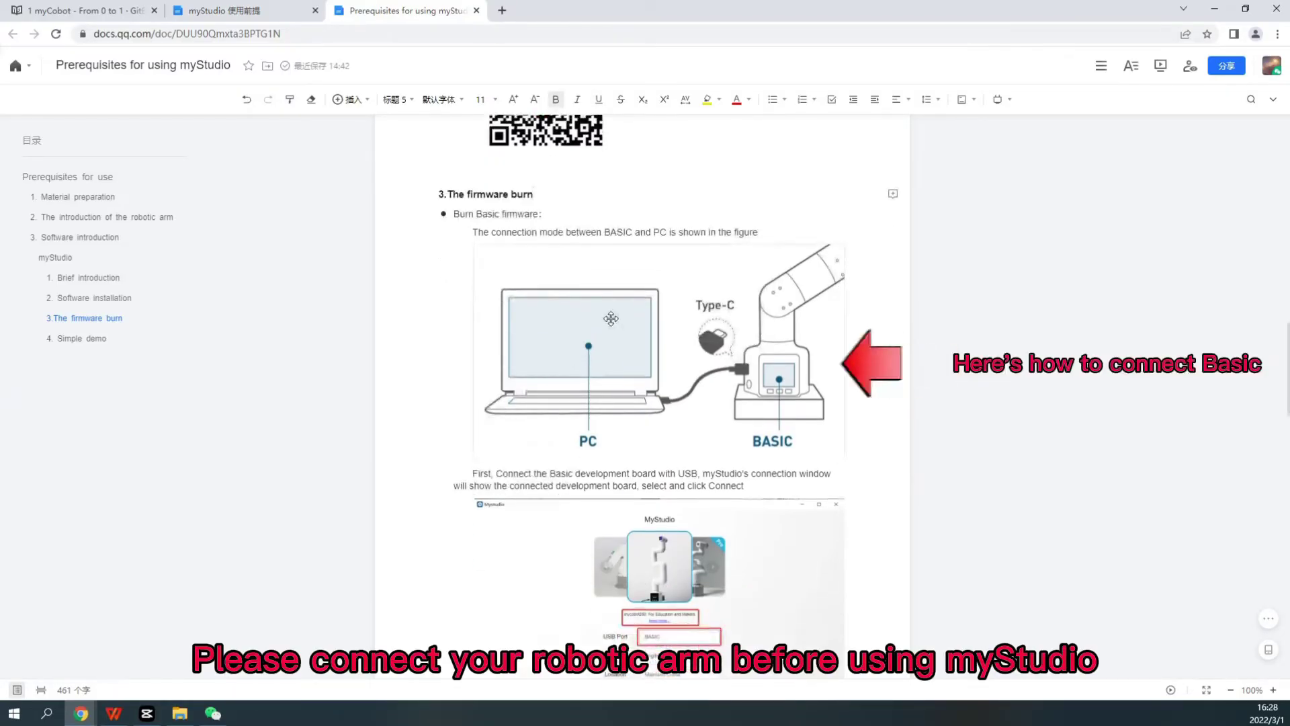
click(611, 318)
click(819, 193)
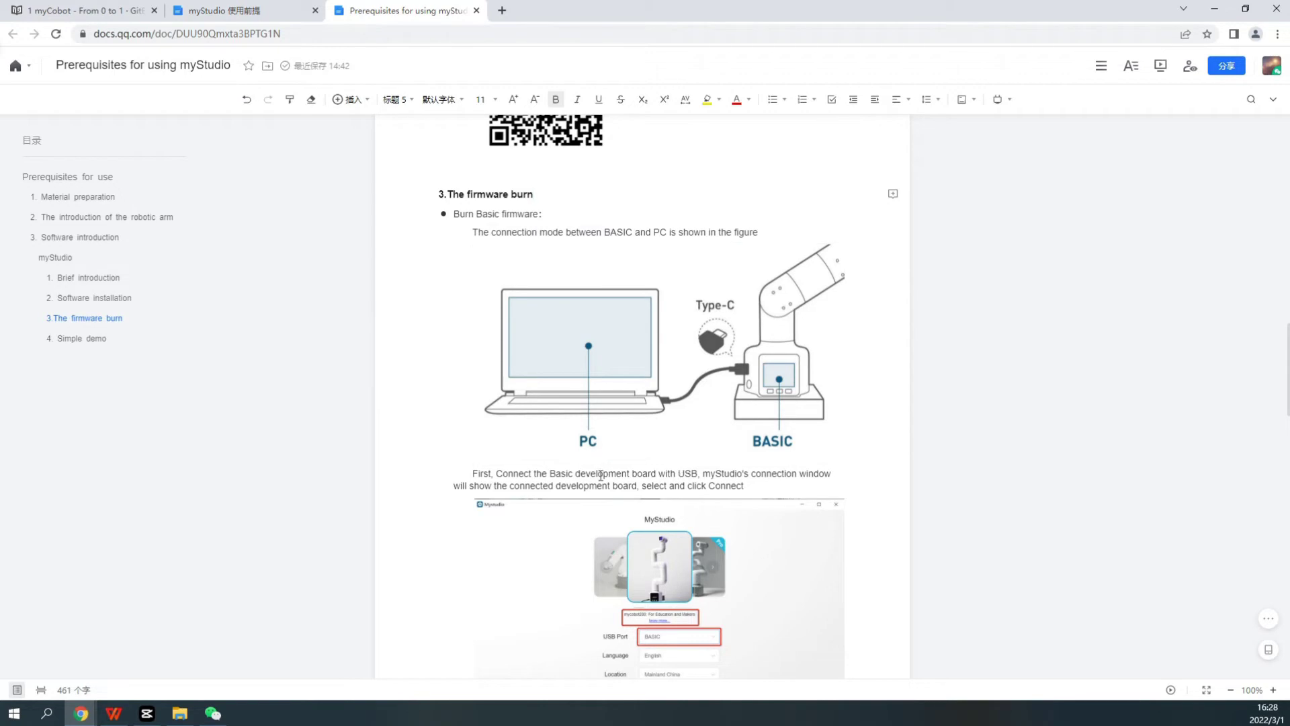
scroll(520, 473, down, 3)
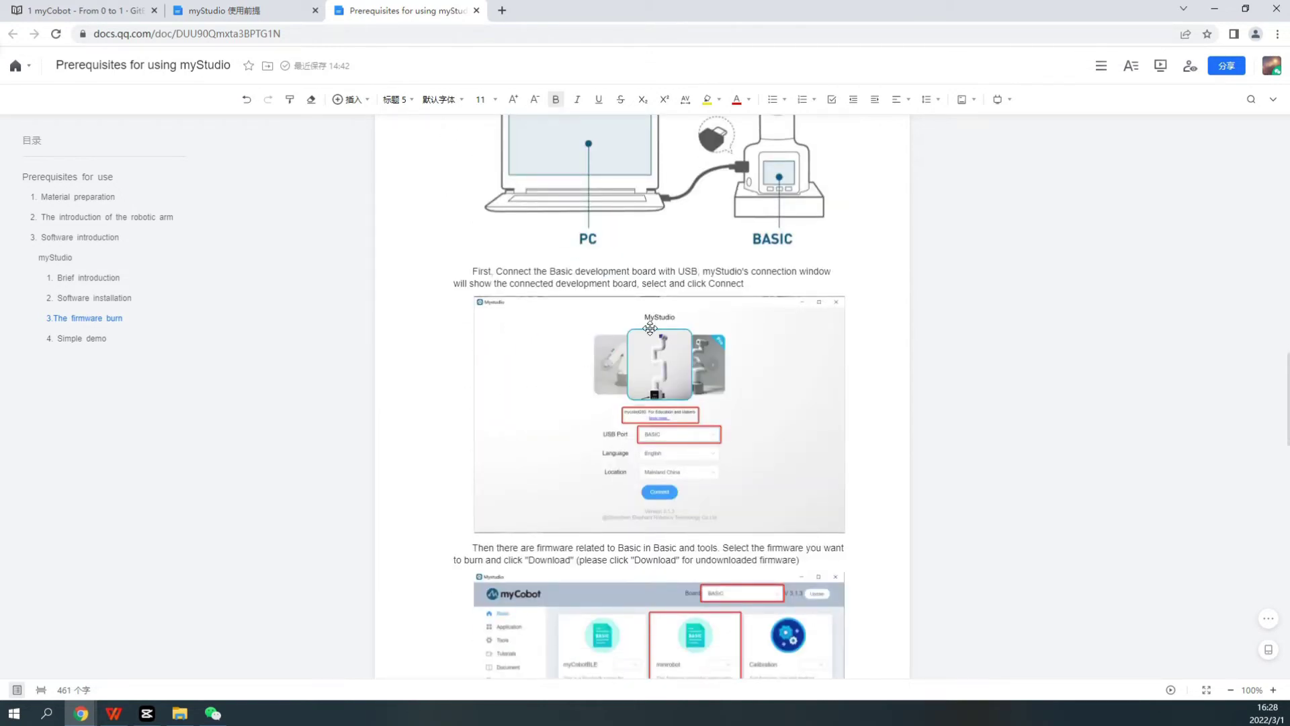
scroll(666, 329, down, 1)
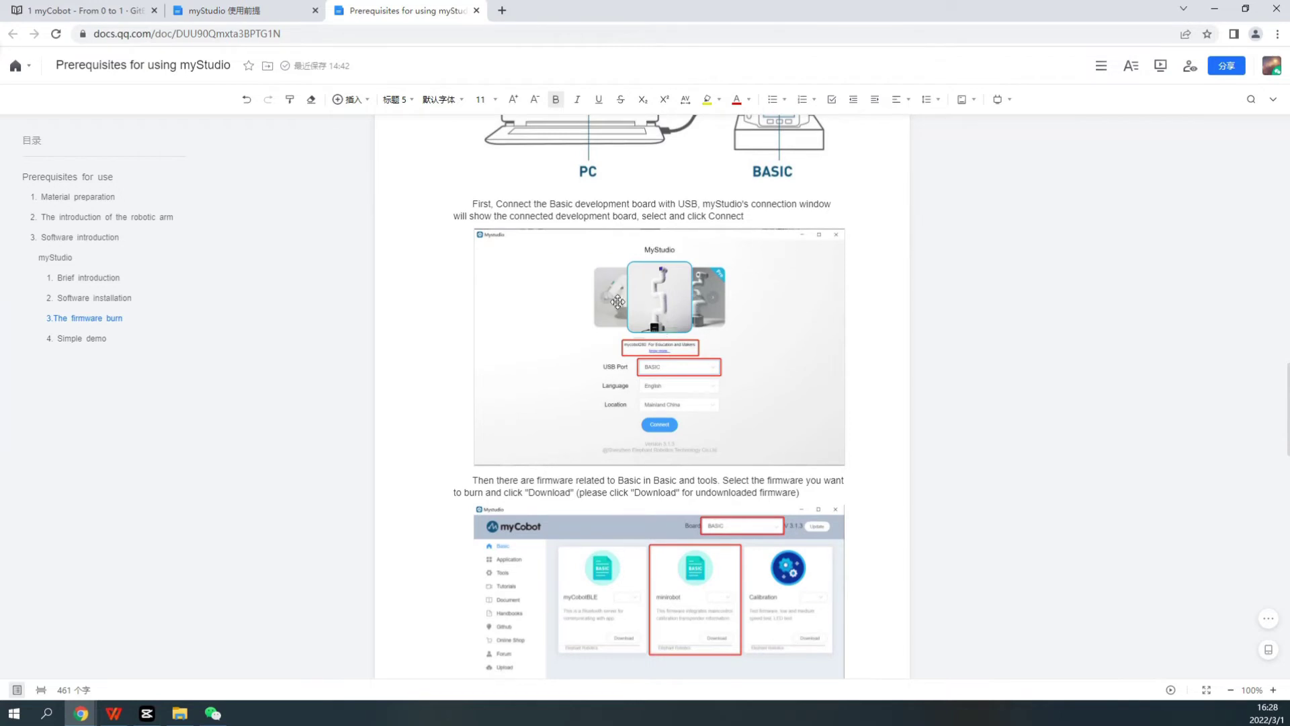
scroll(618, 301, down, 2)
scroll(617, 301, down, 1)
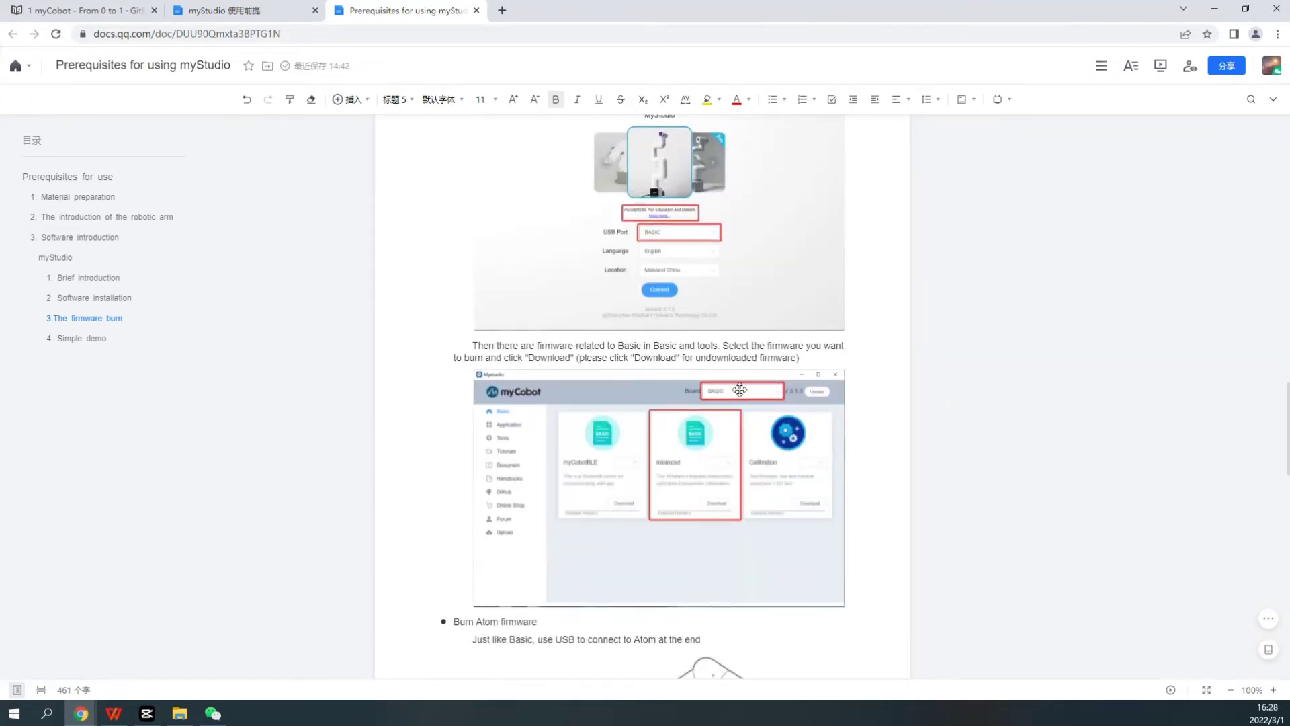
scroll(814, 374, down, 2)
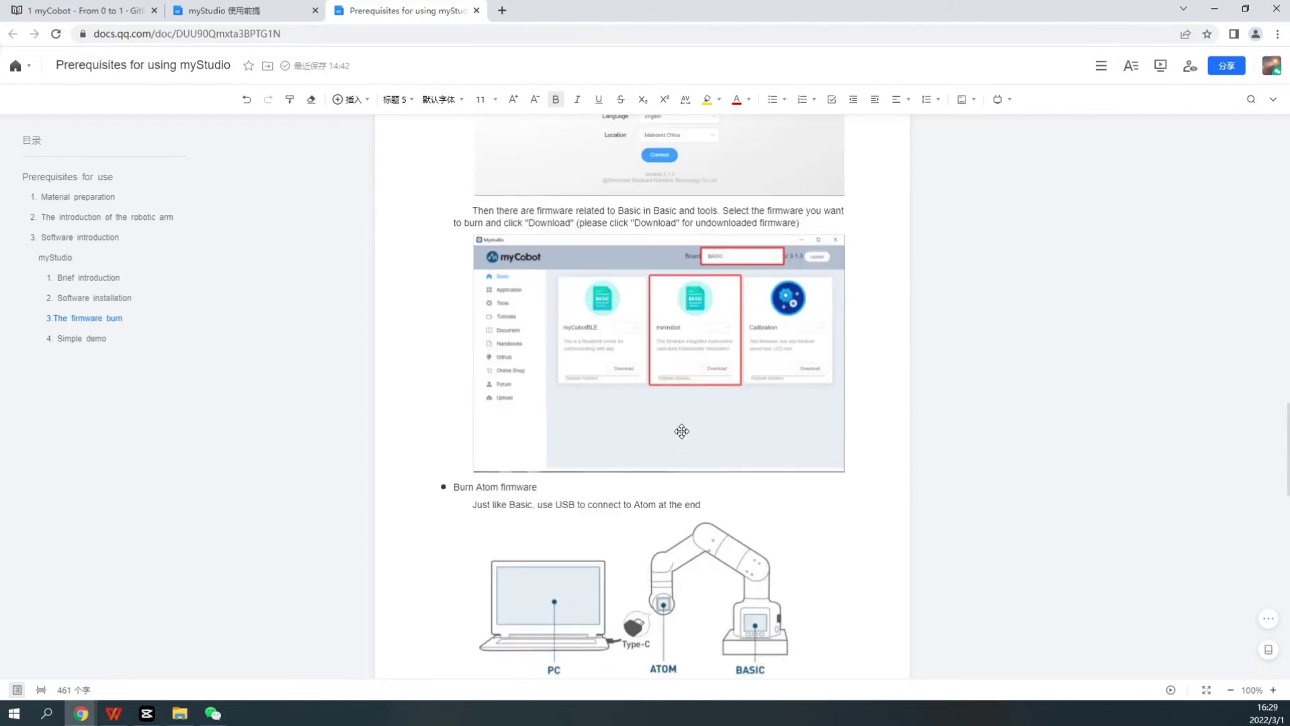
drag(543, 487, 450, 487)
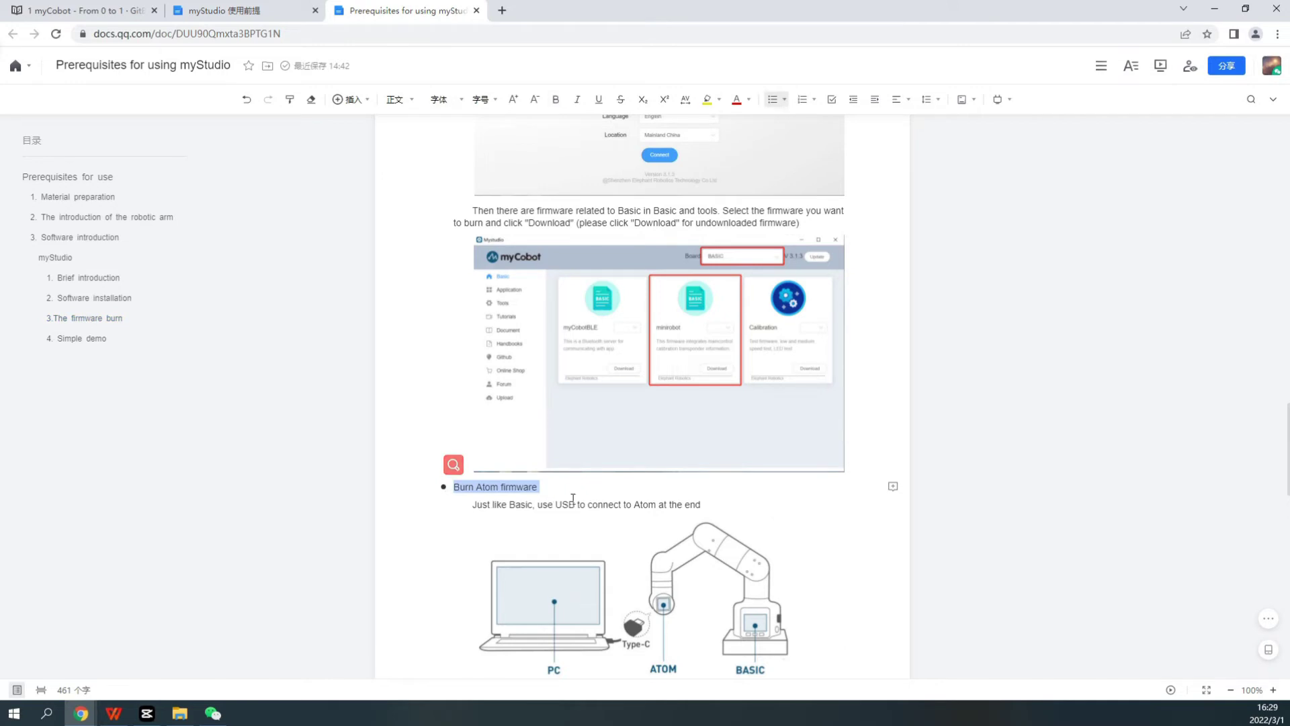
scroll(672, 470, down, 2)
click(874, 420)
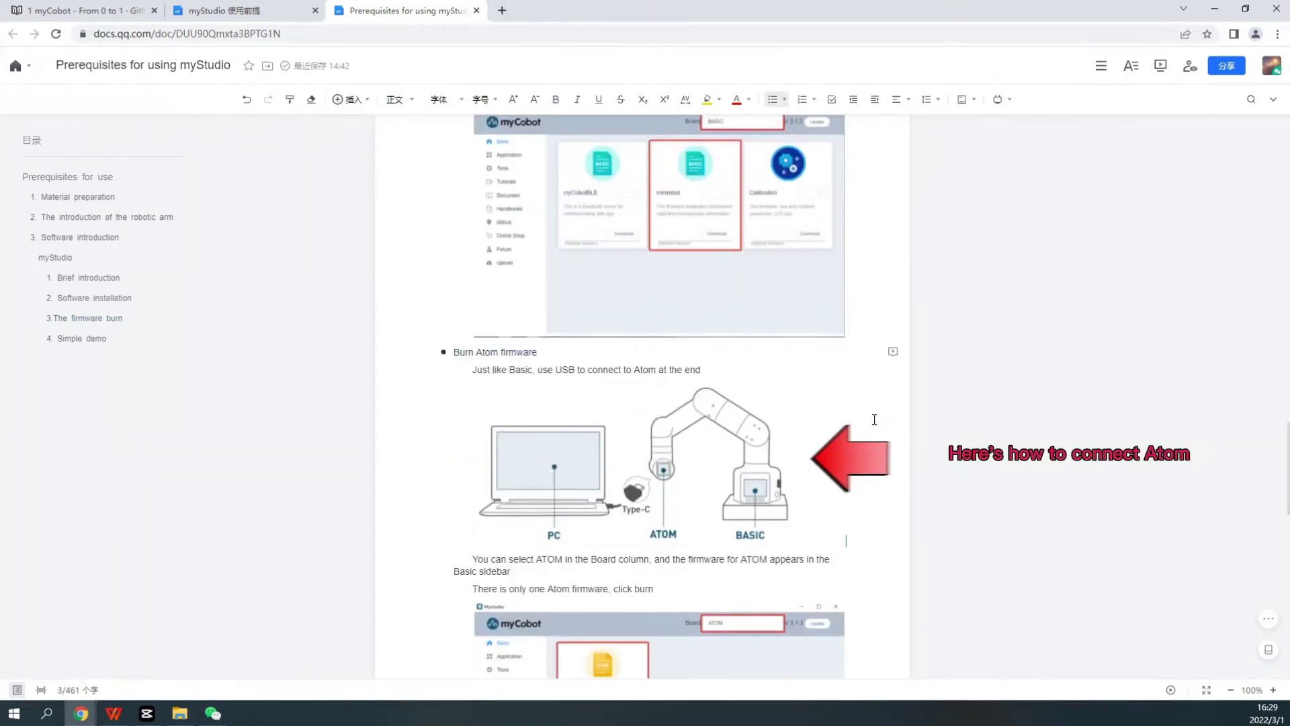
click(572, 491)
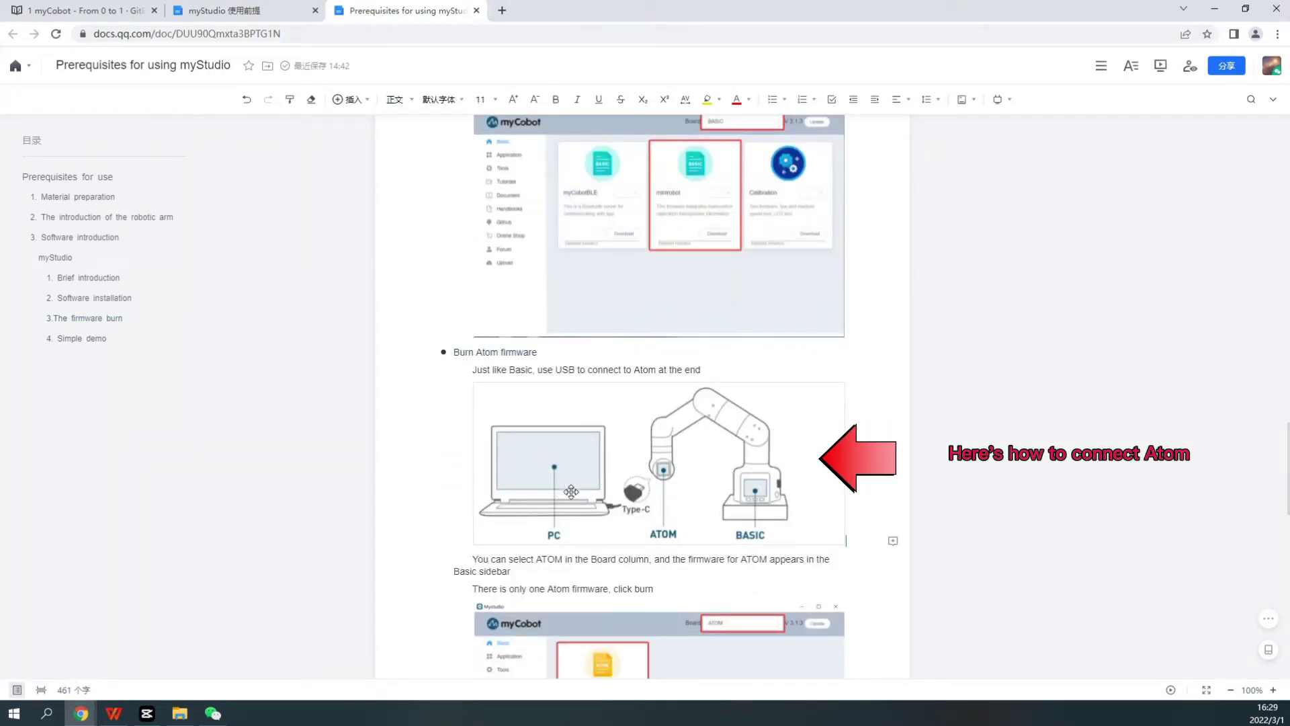
scroll(551, 485, down, 1)
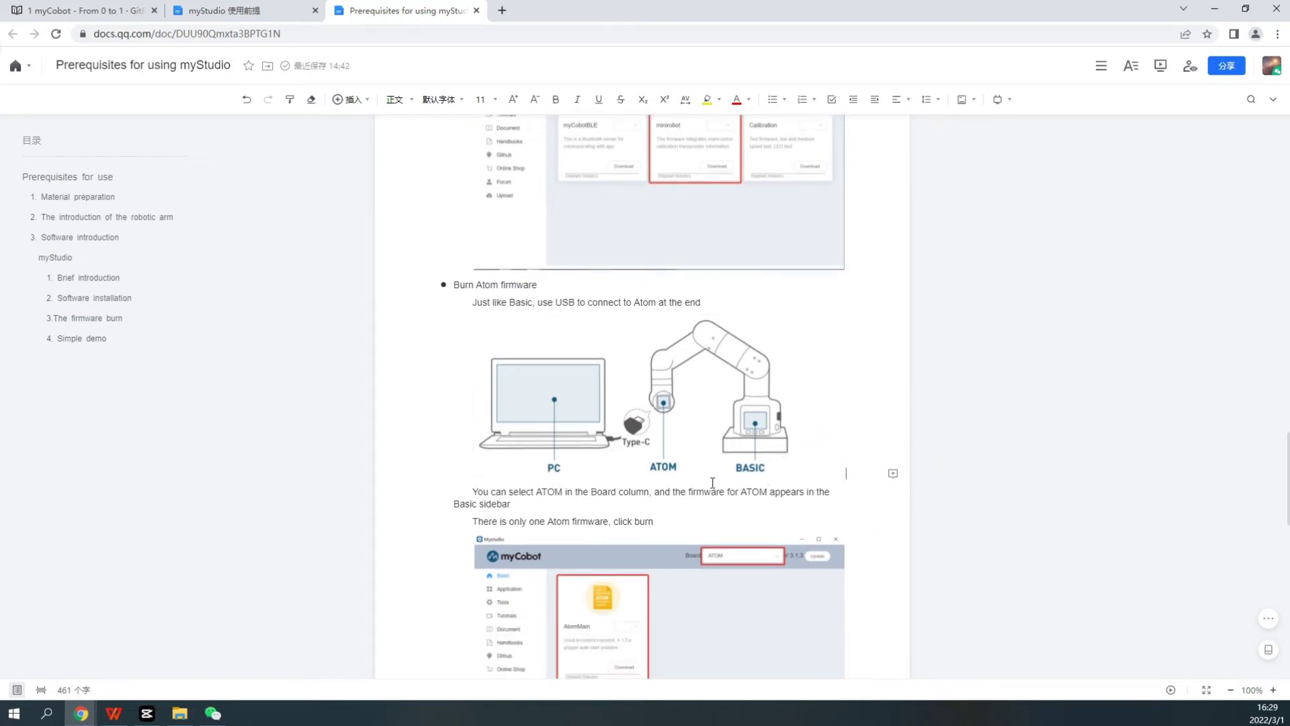
scroll(702, 482, down, 4)
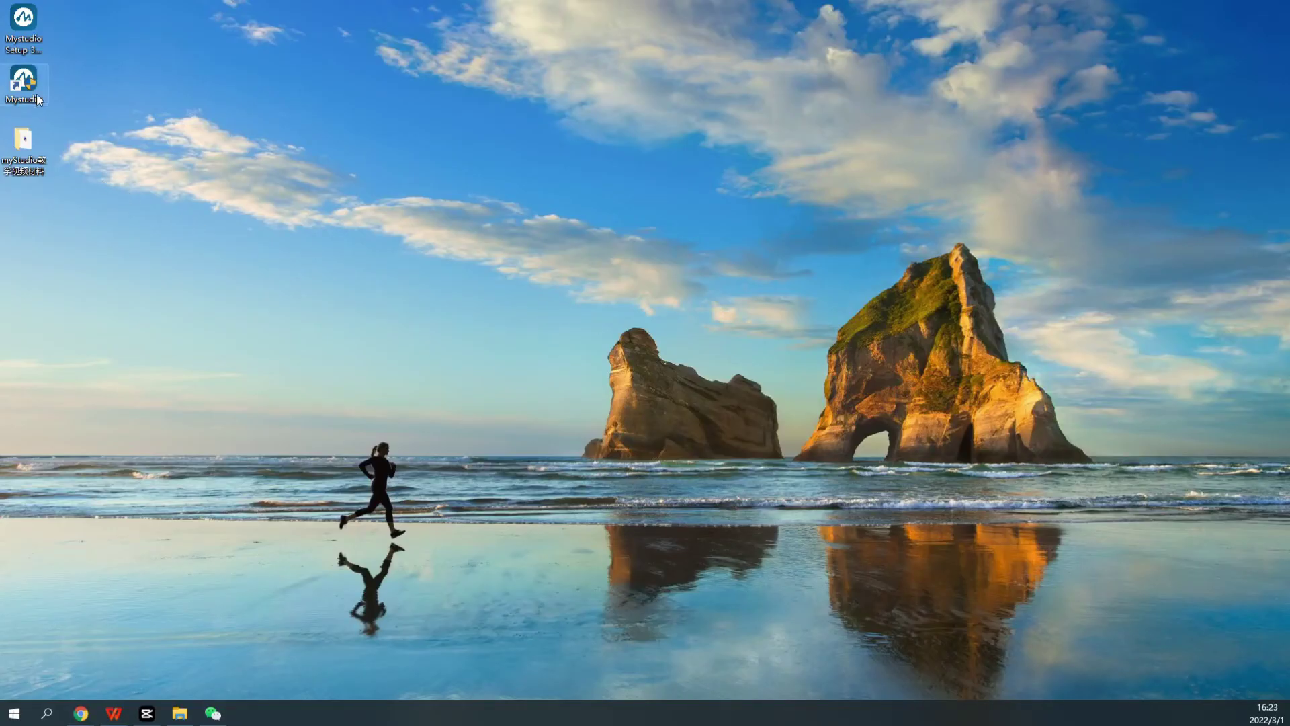
Launch myStudio as administrator and connect through USB port BASIC
right_click(34, 83)
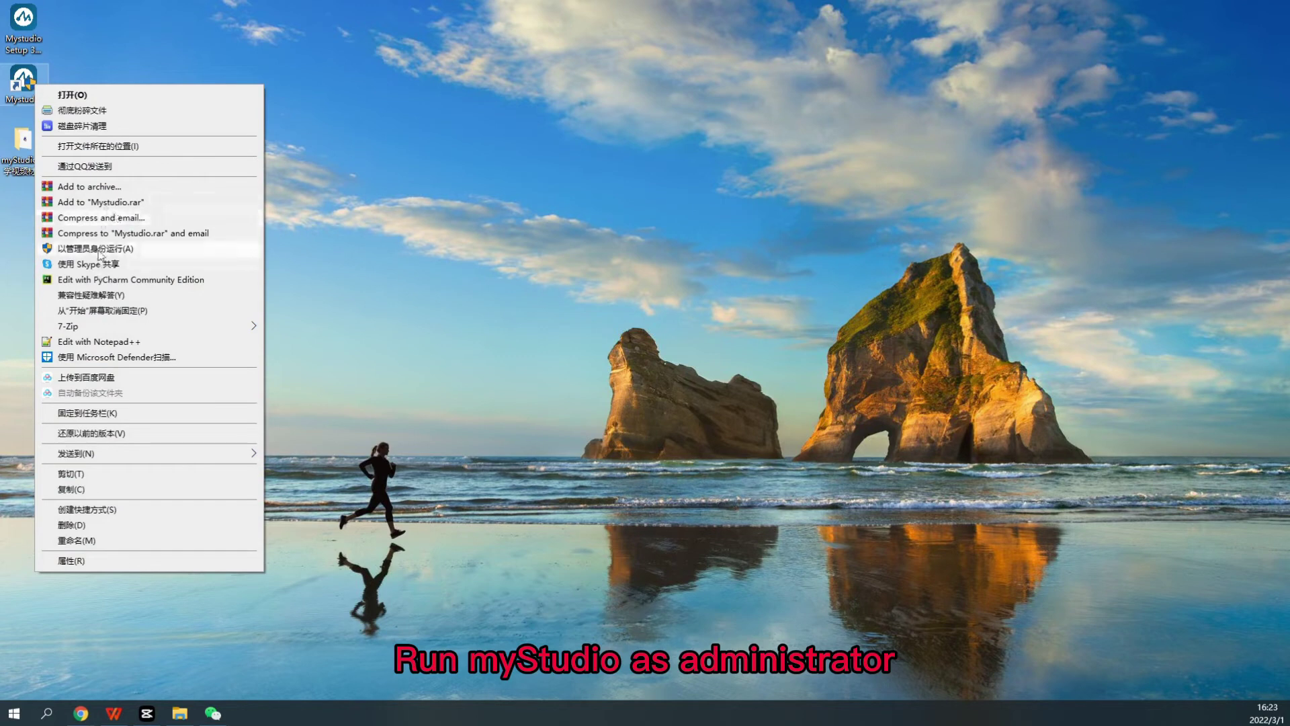
click(128, 248)
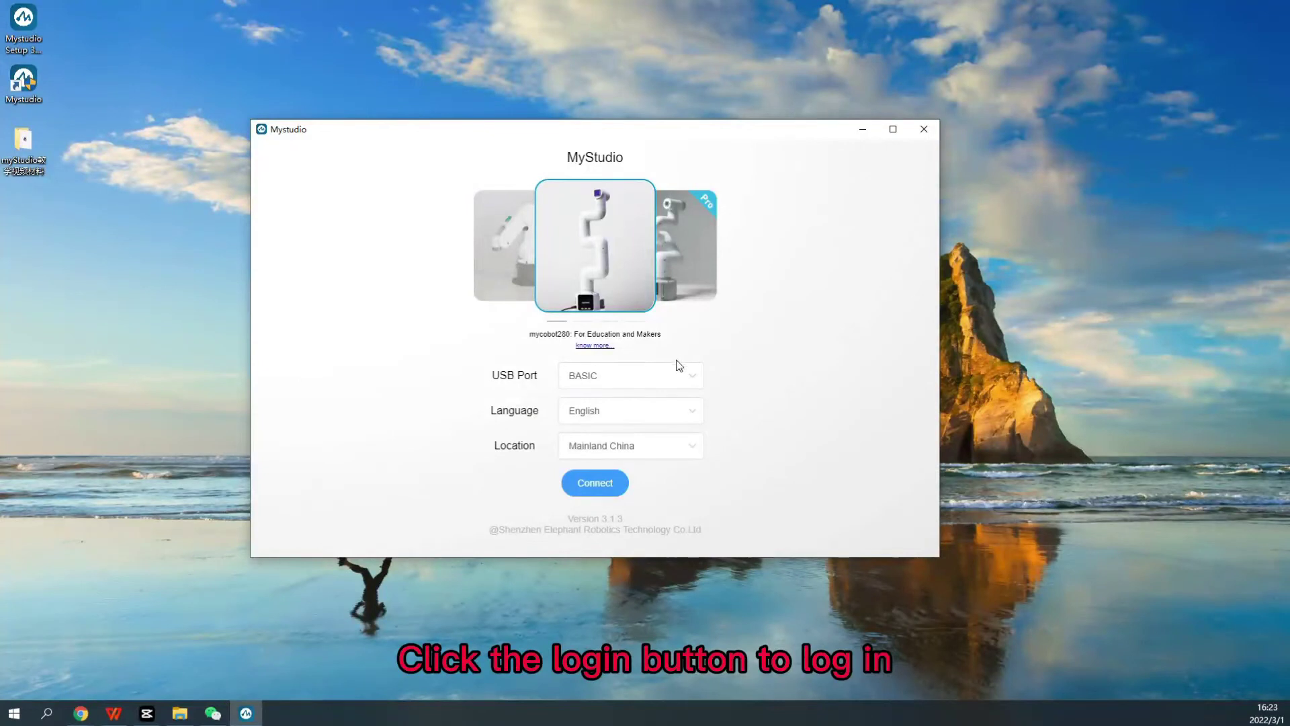
click(604, 485)
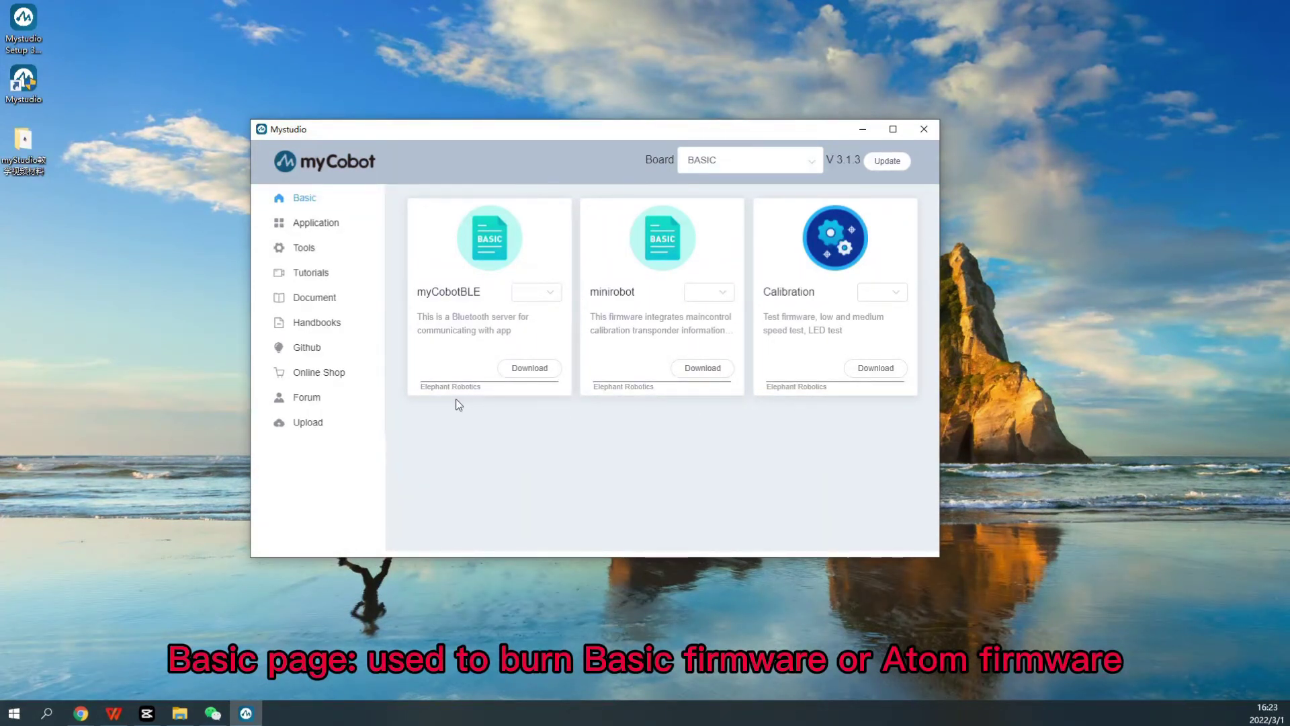
click(325, 227)
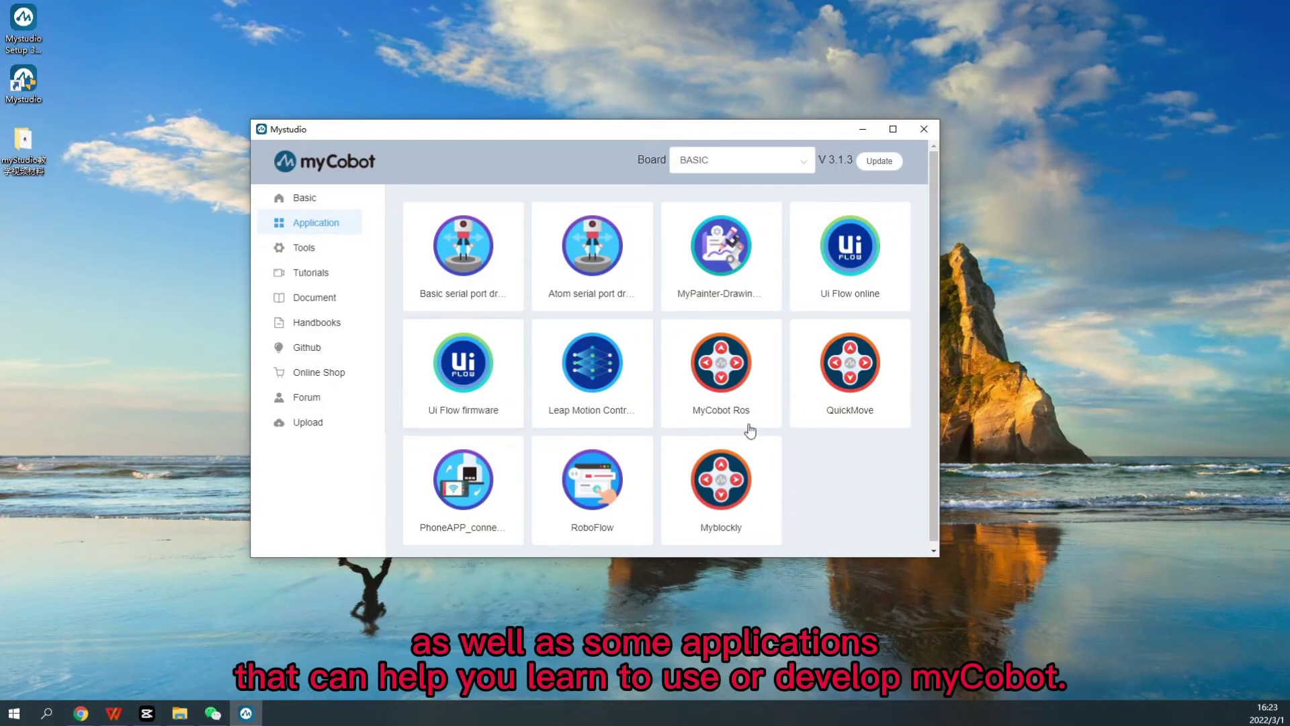
click(293, 250)
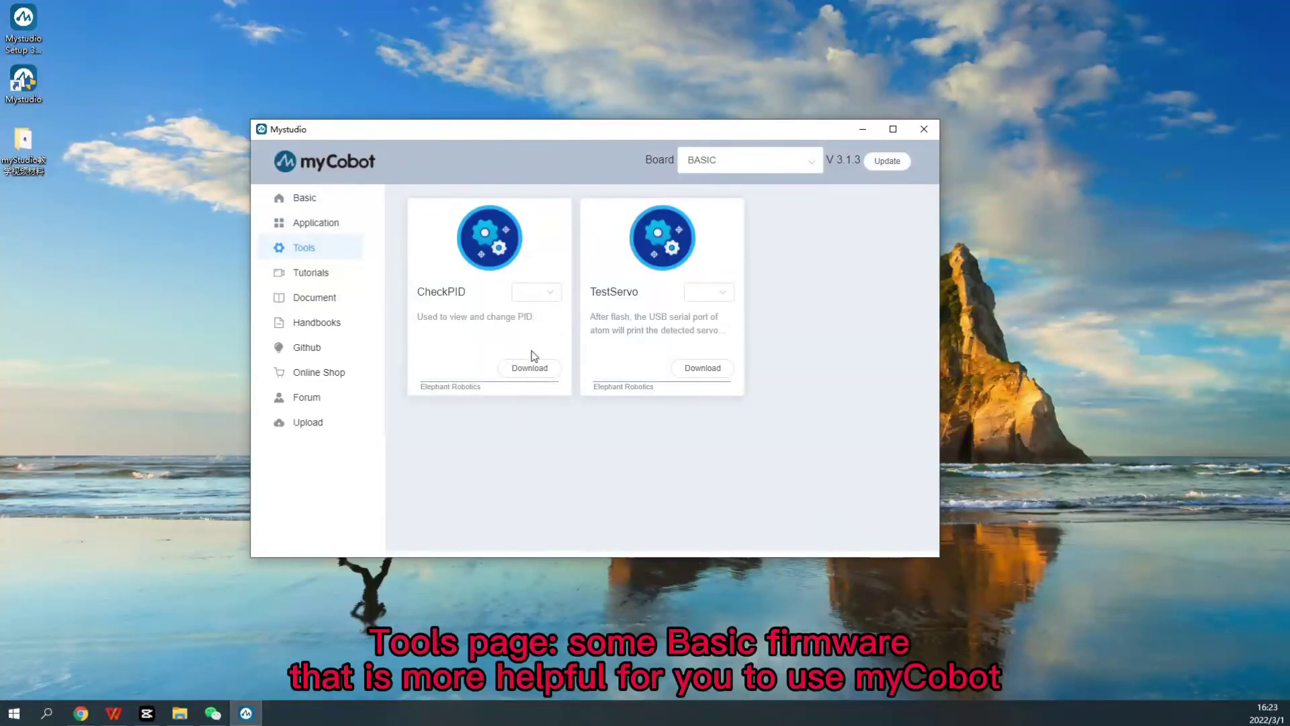
click(322, 274)
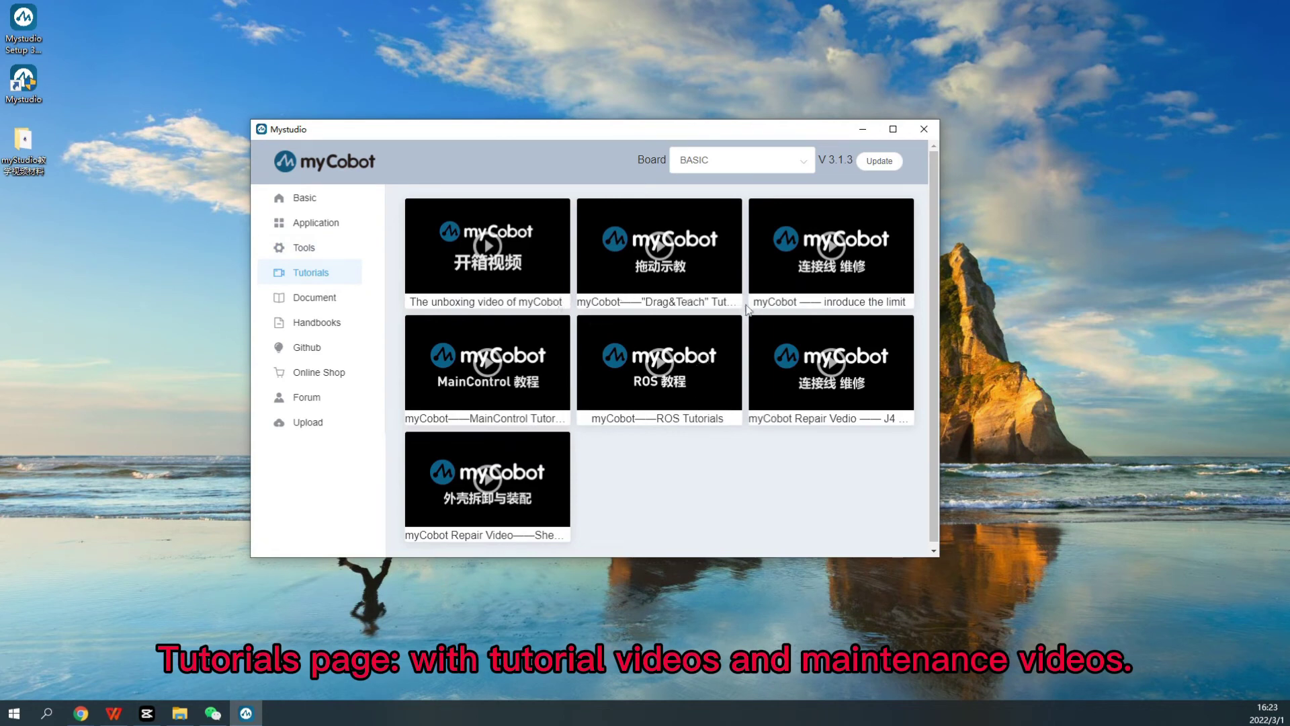
click(336, 301)
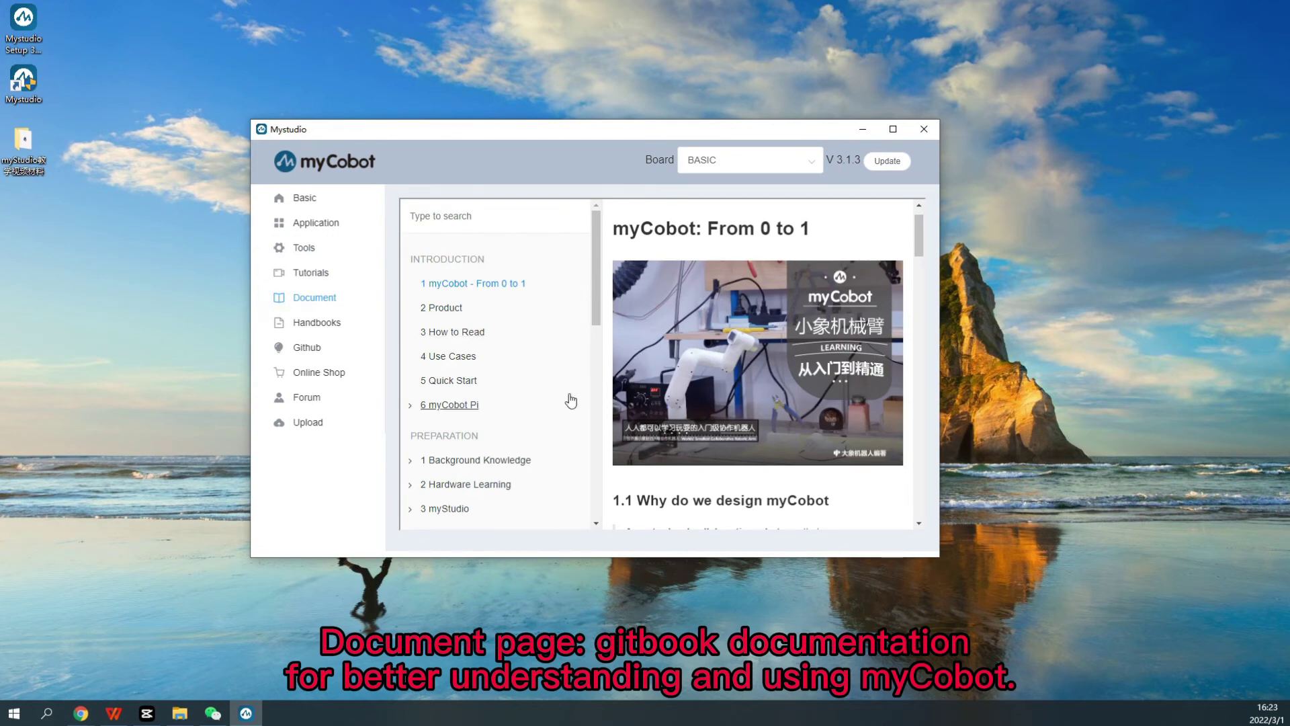
click(329, 327)
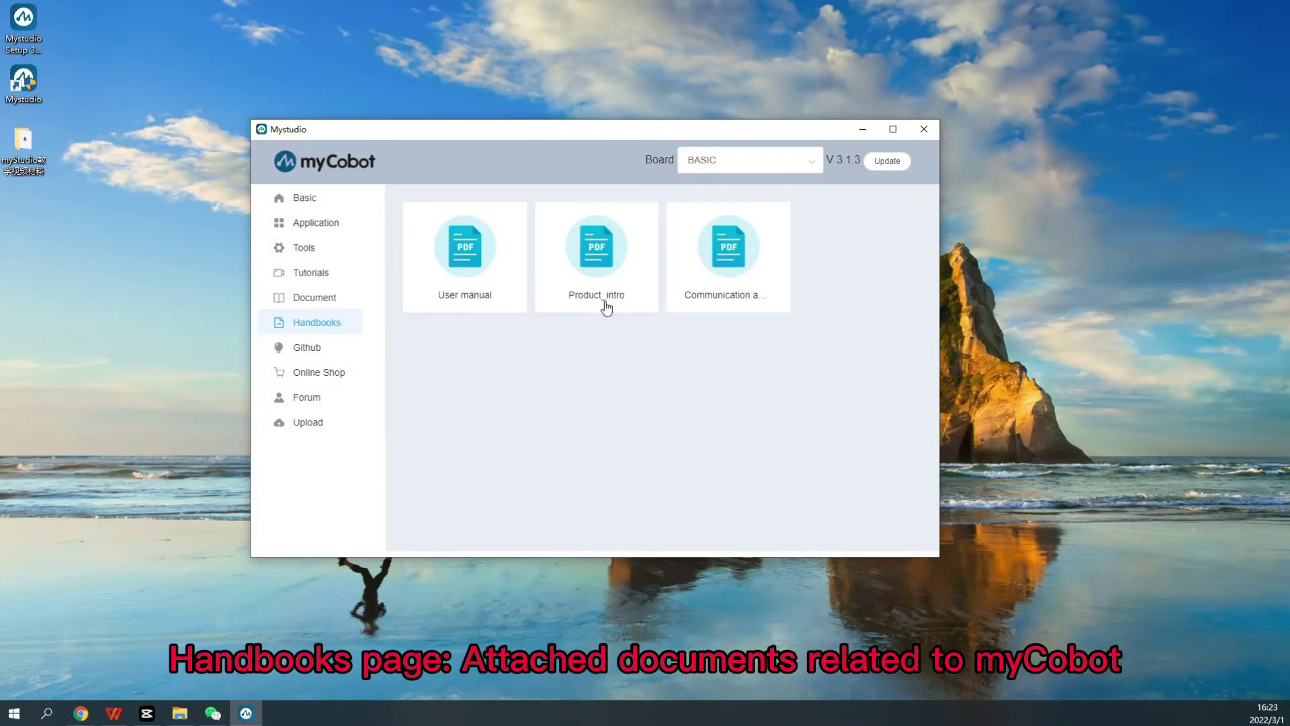
click(321, 356)
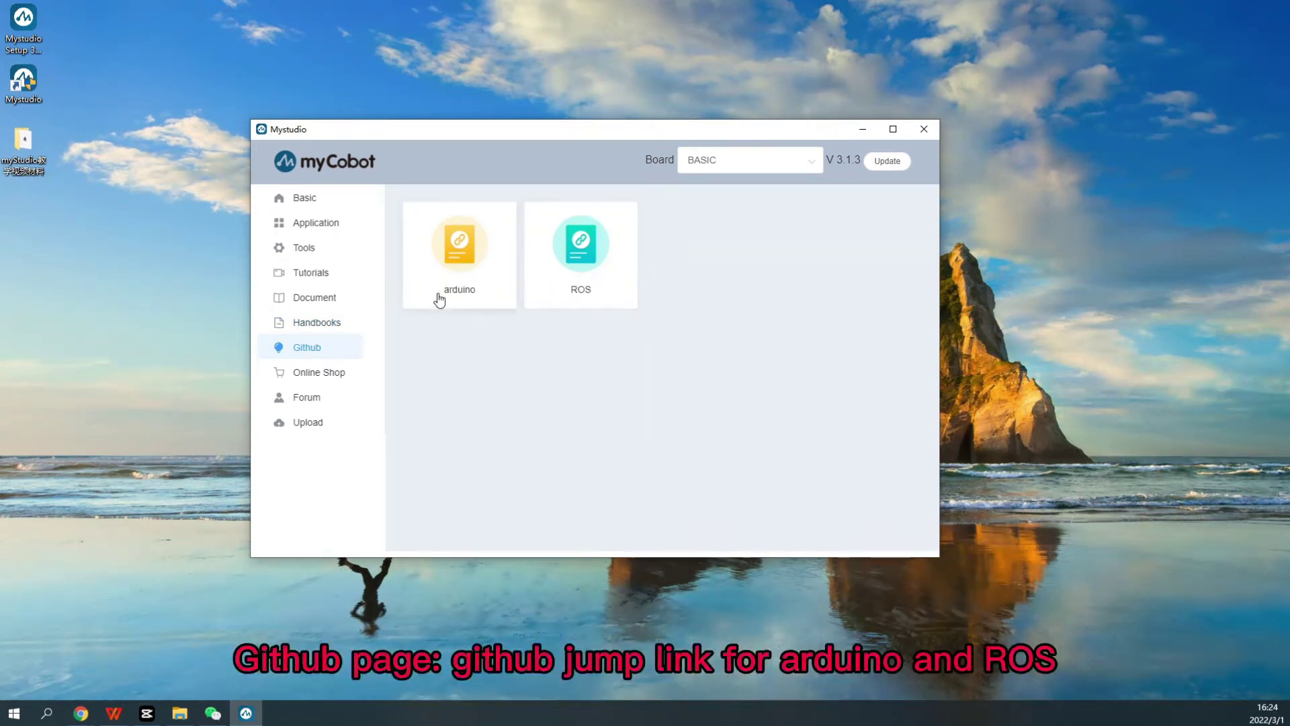
click(346, 374)
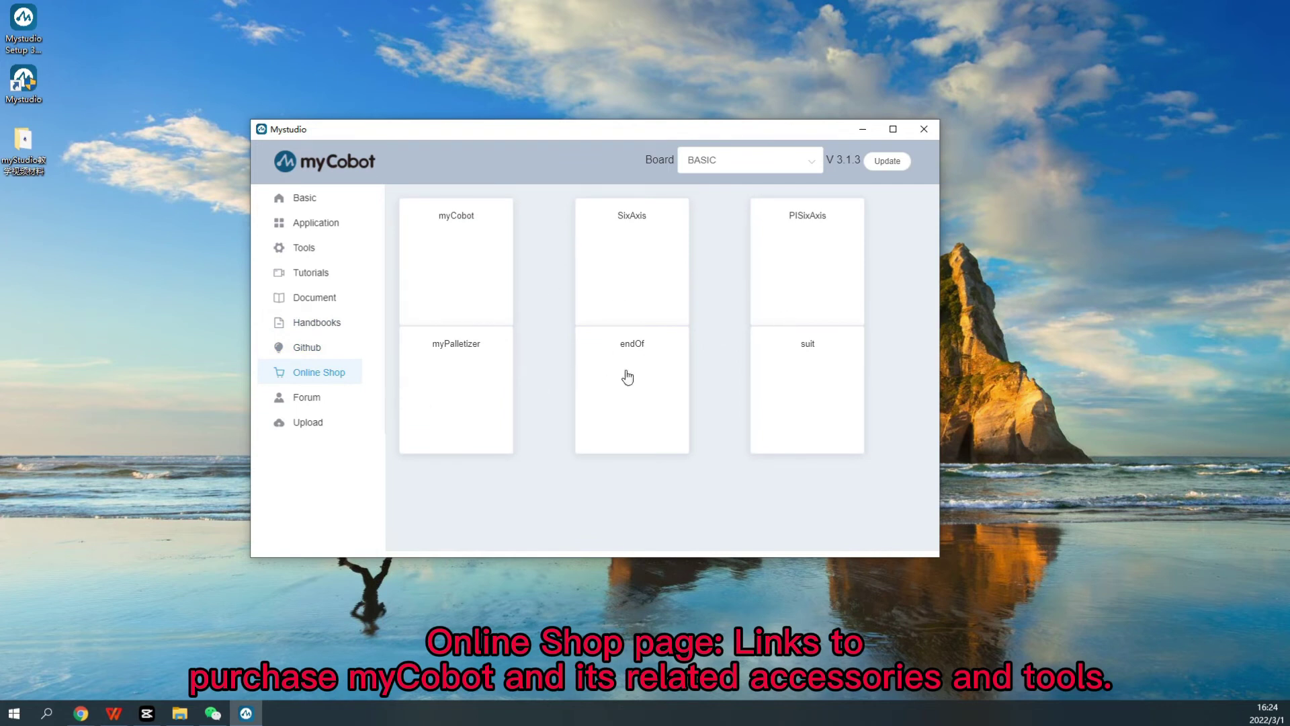
click(310, 424)
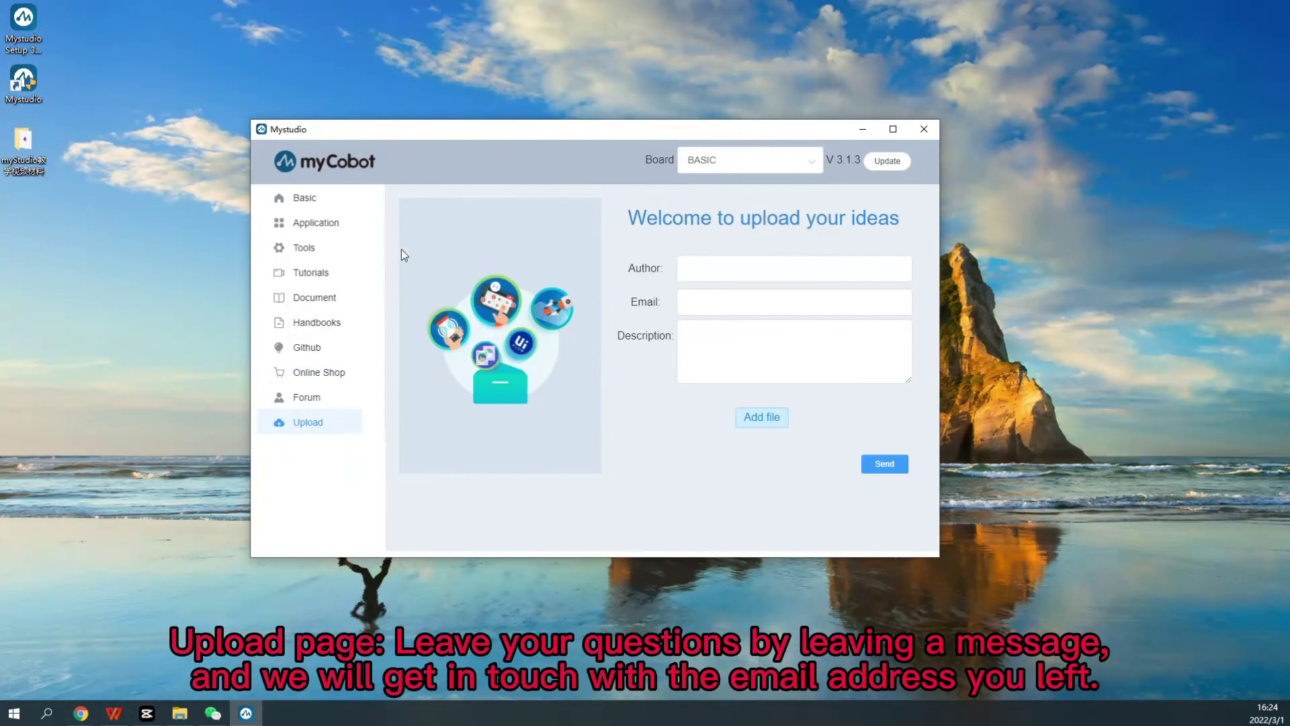
click(301, 202)
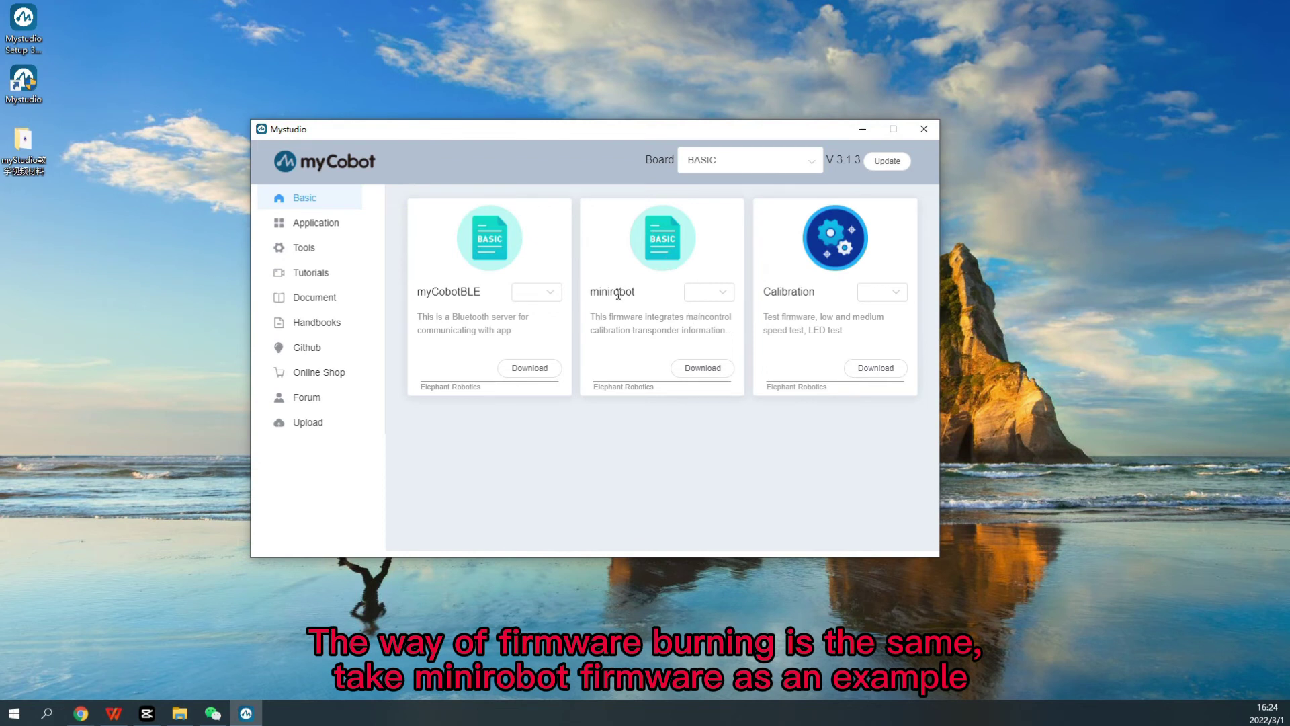
Download minirobot v1.0, flash it to the BASIC board, and close the esptool log
drag(591, 294, 662, 296)
click(663, 303)
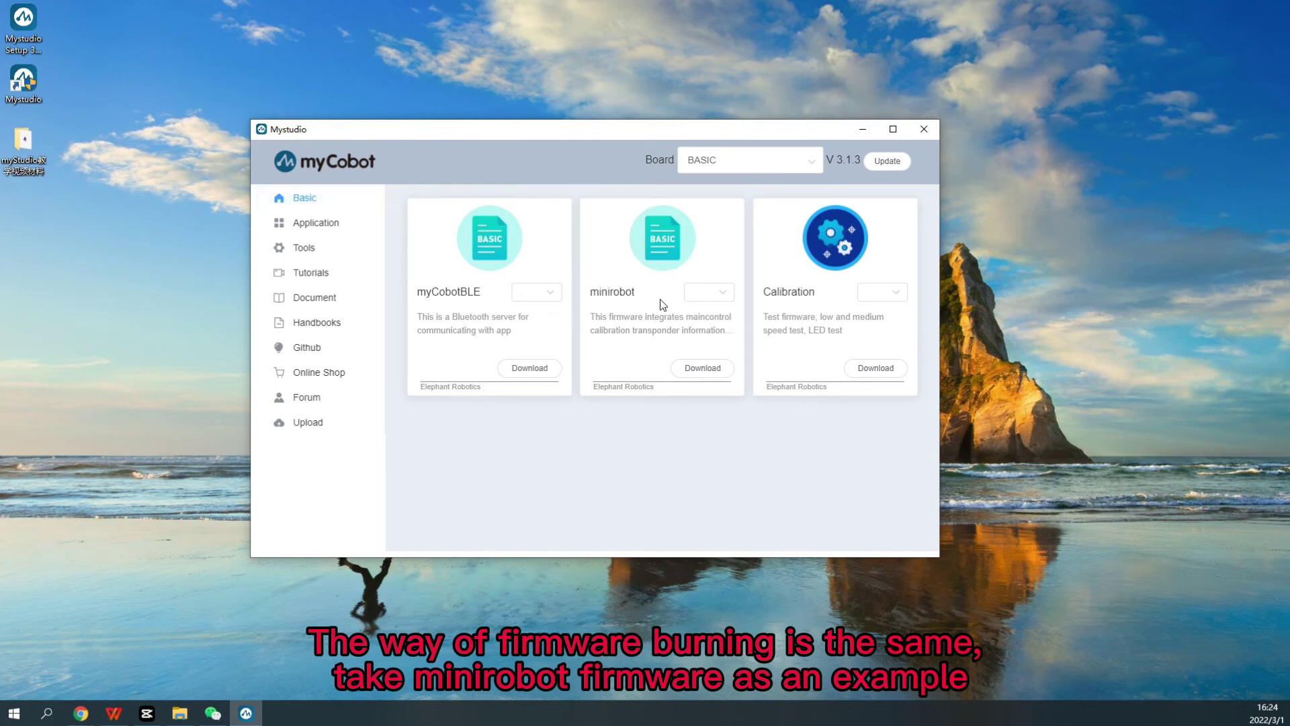
click(716, 301)
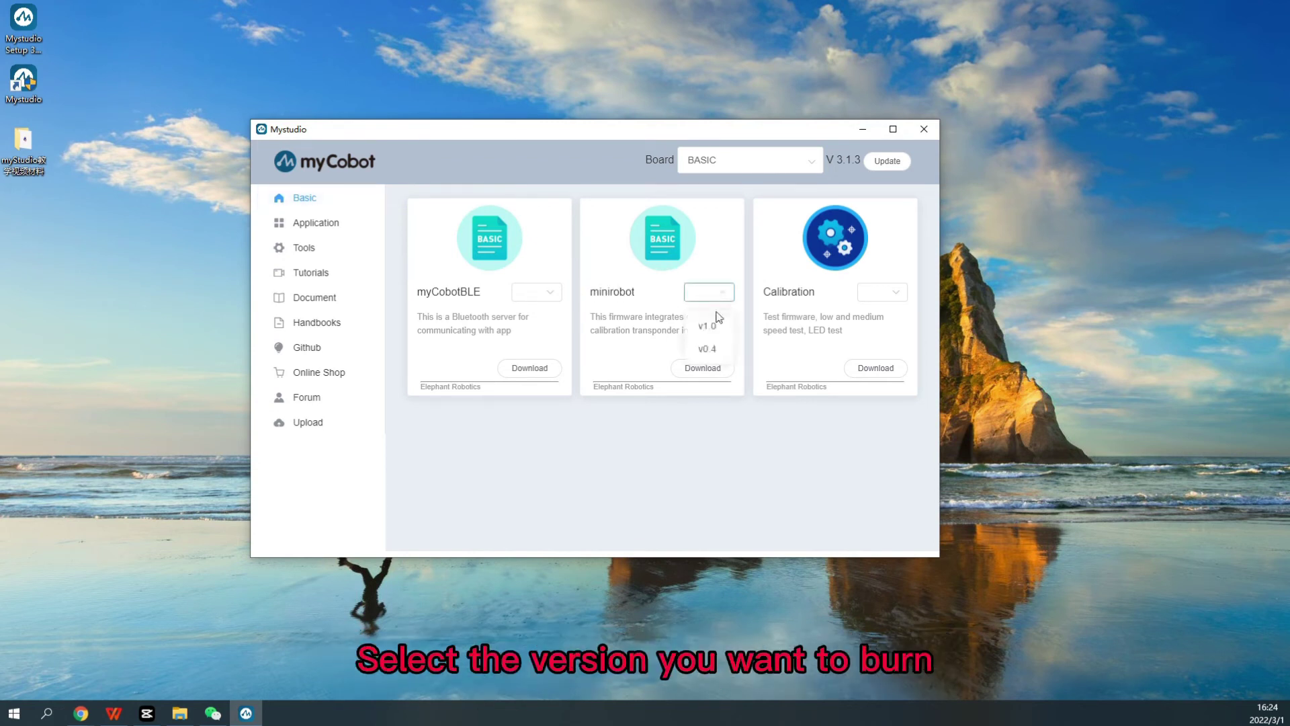
click(707, 347)
click(698, 379)
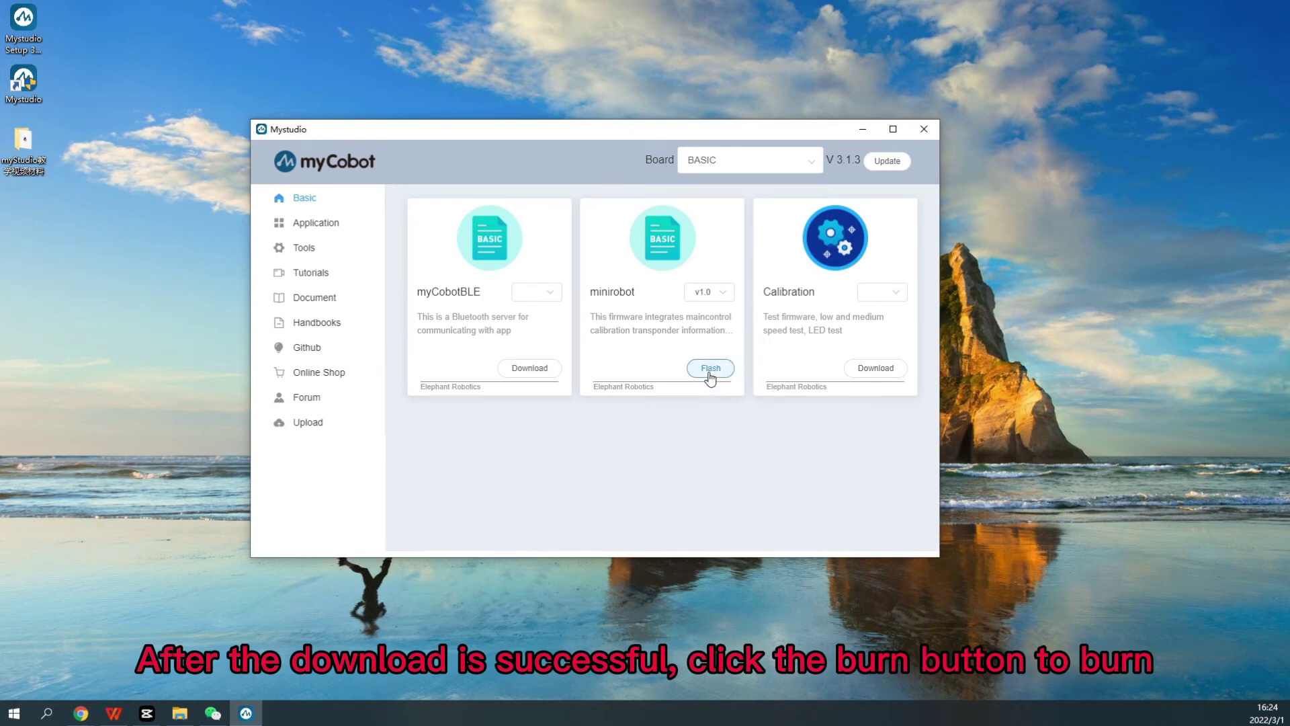
click(709, 369)
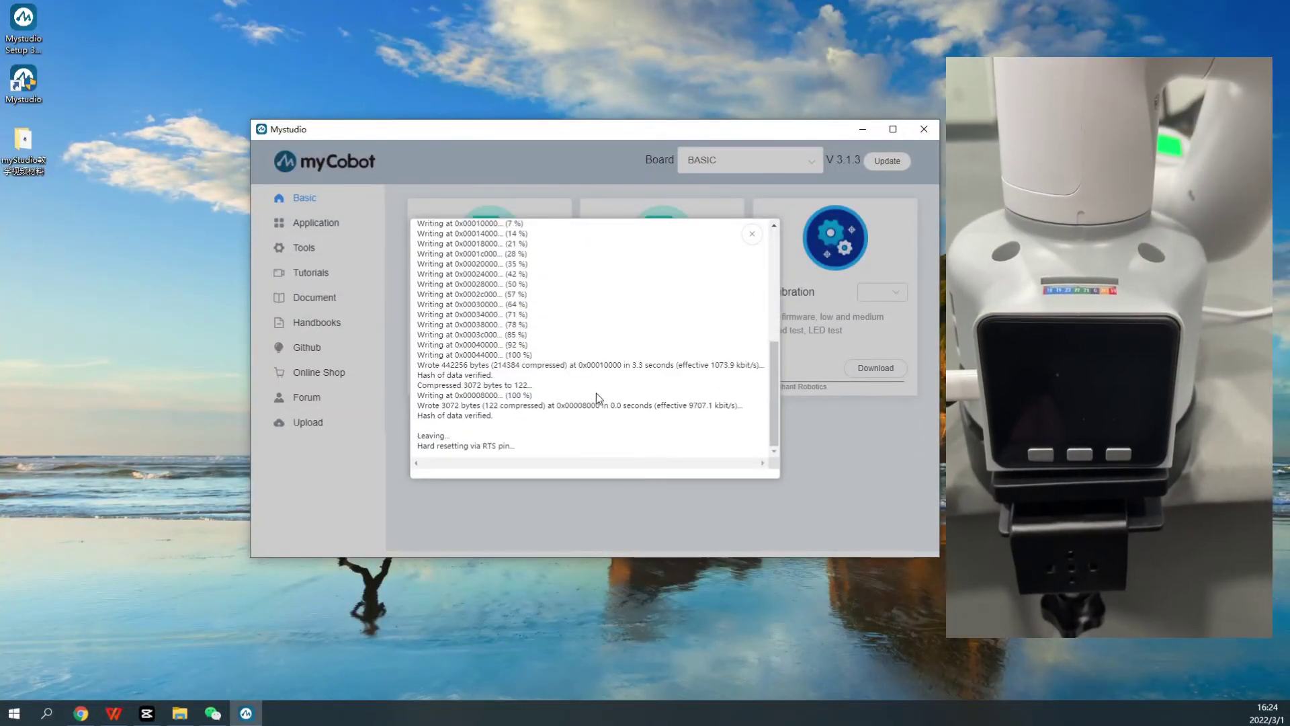
click(751, 234)
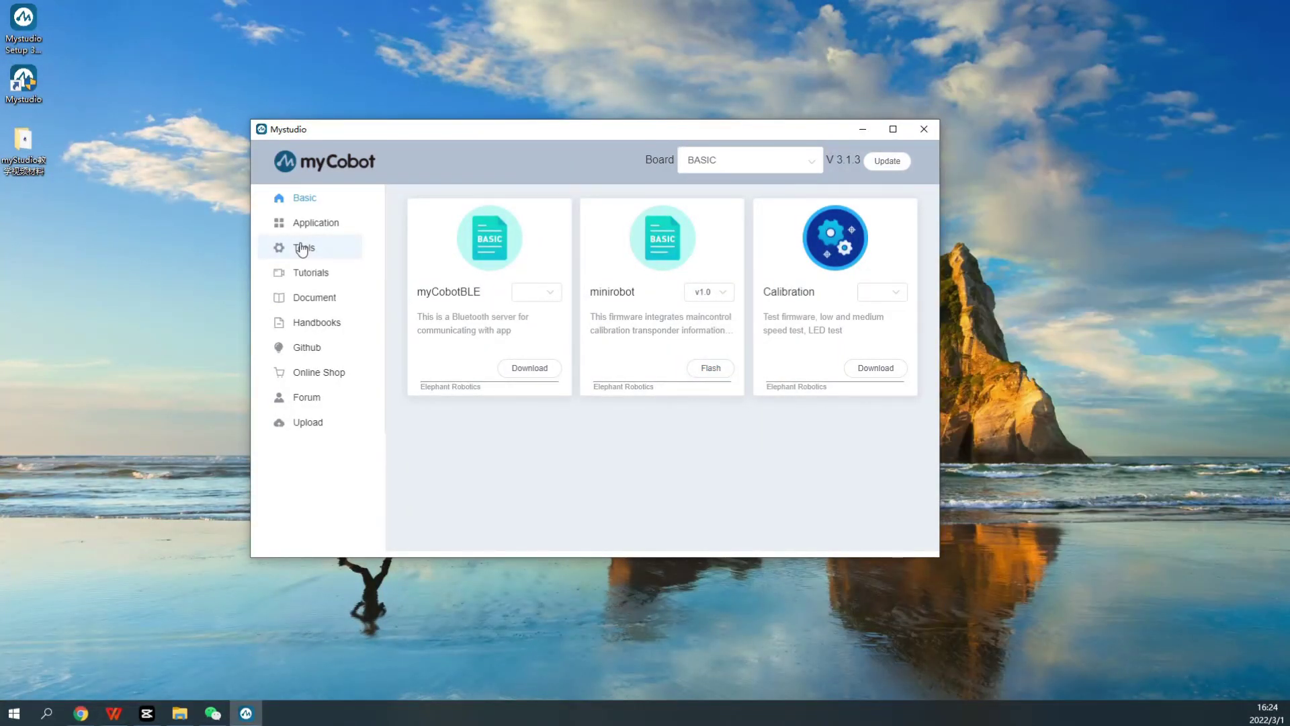
On the Tools page, download CheckPID v2.0 and flash it to the BASIC board
click(301, 248)
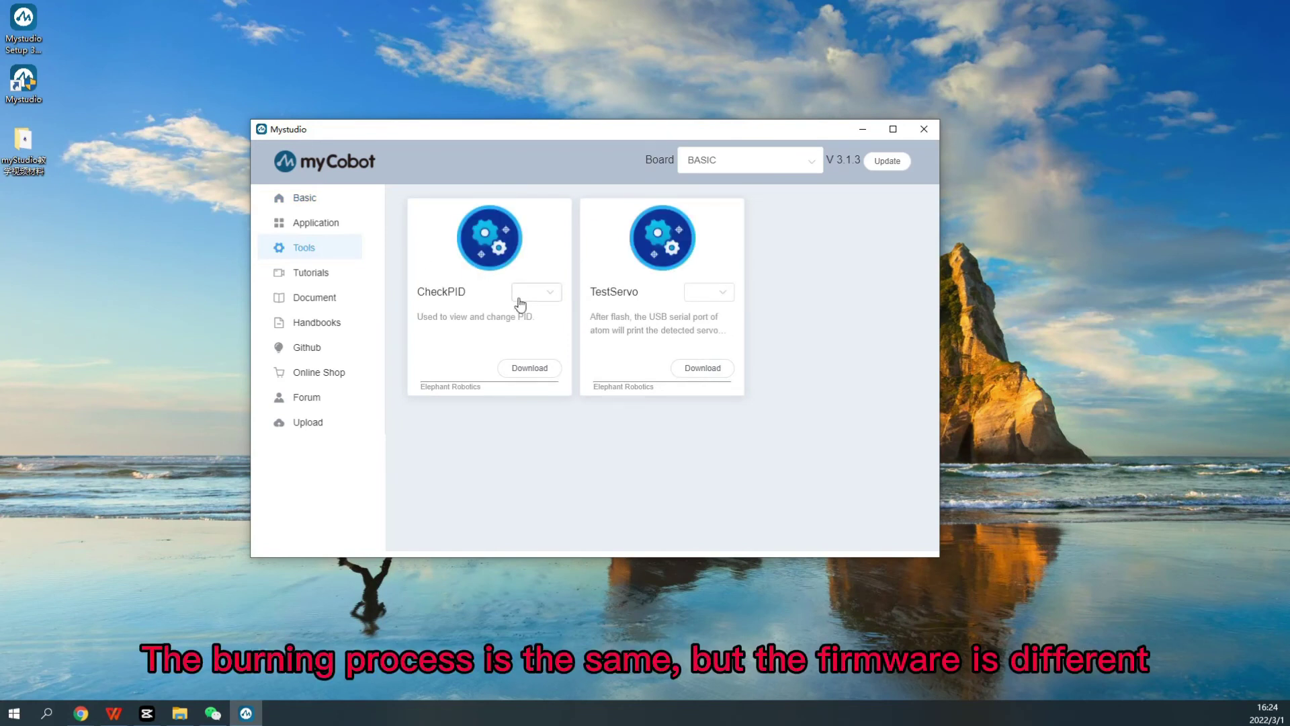
drag(466, 292, 525, 319)
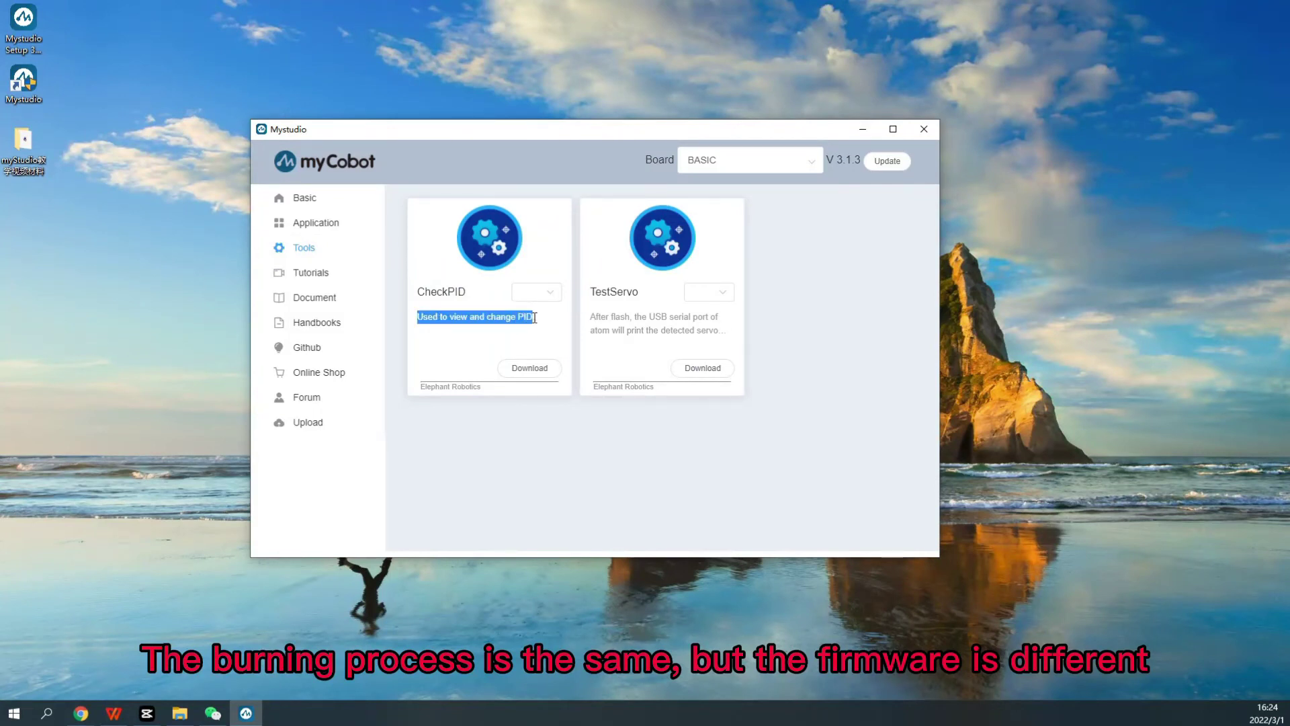
click(535, 342)
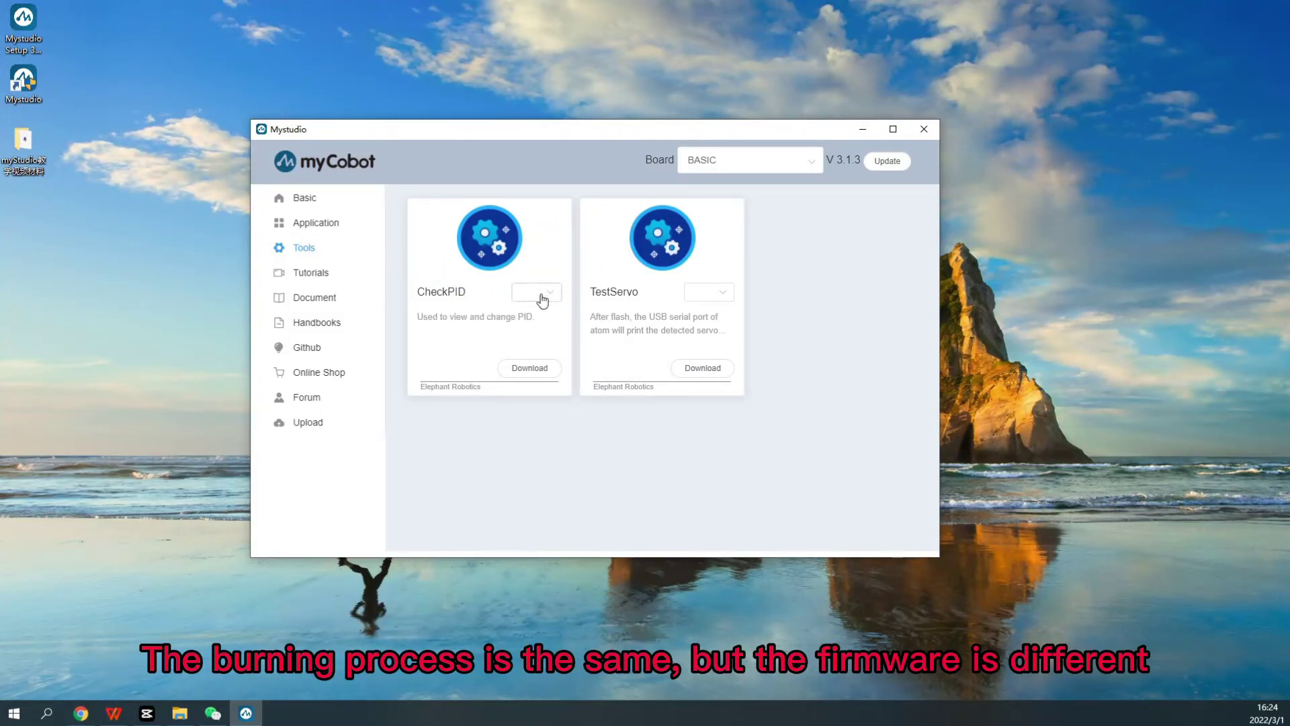
click(543, 295)
click(551, 328)
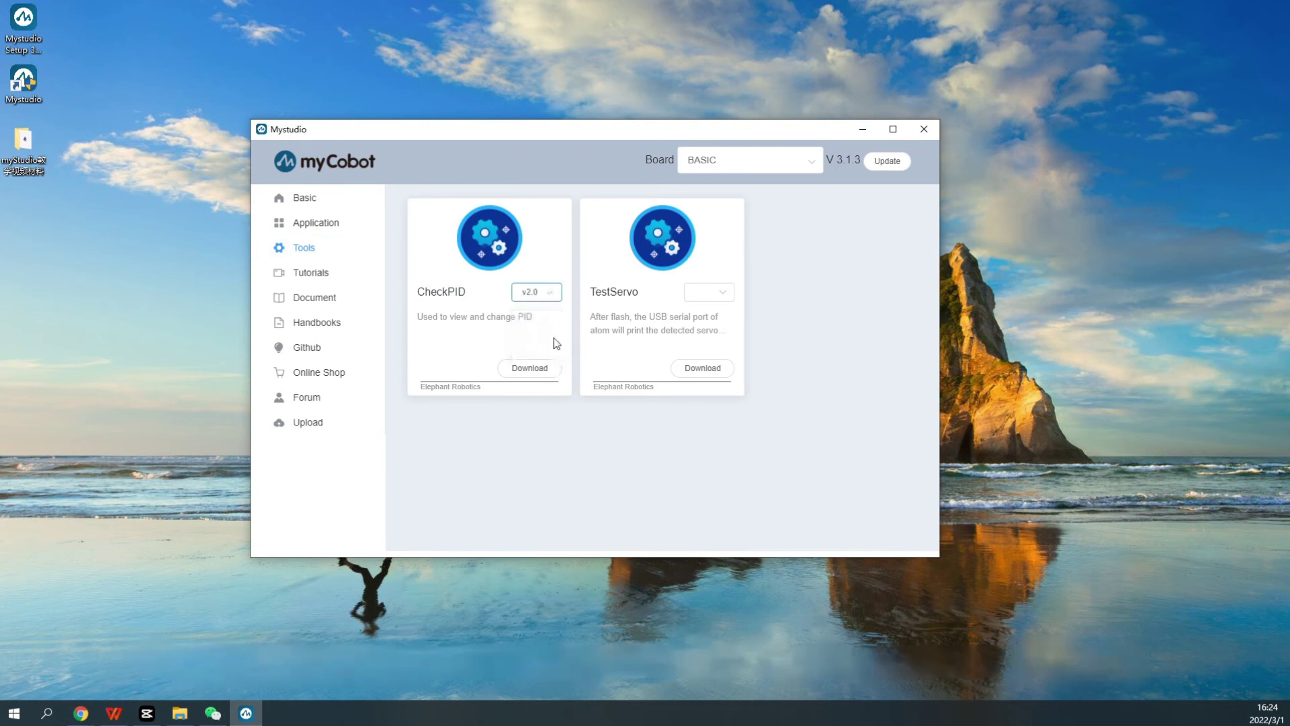
click(543, 368)
click(538, 370)
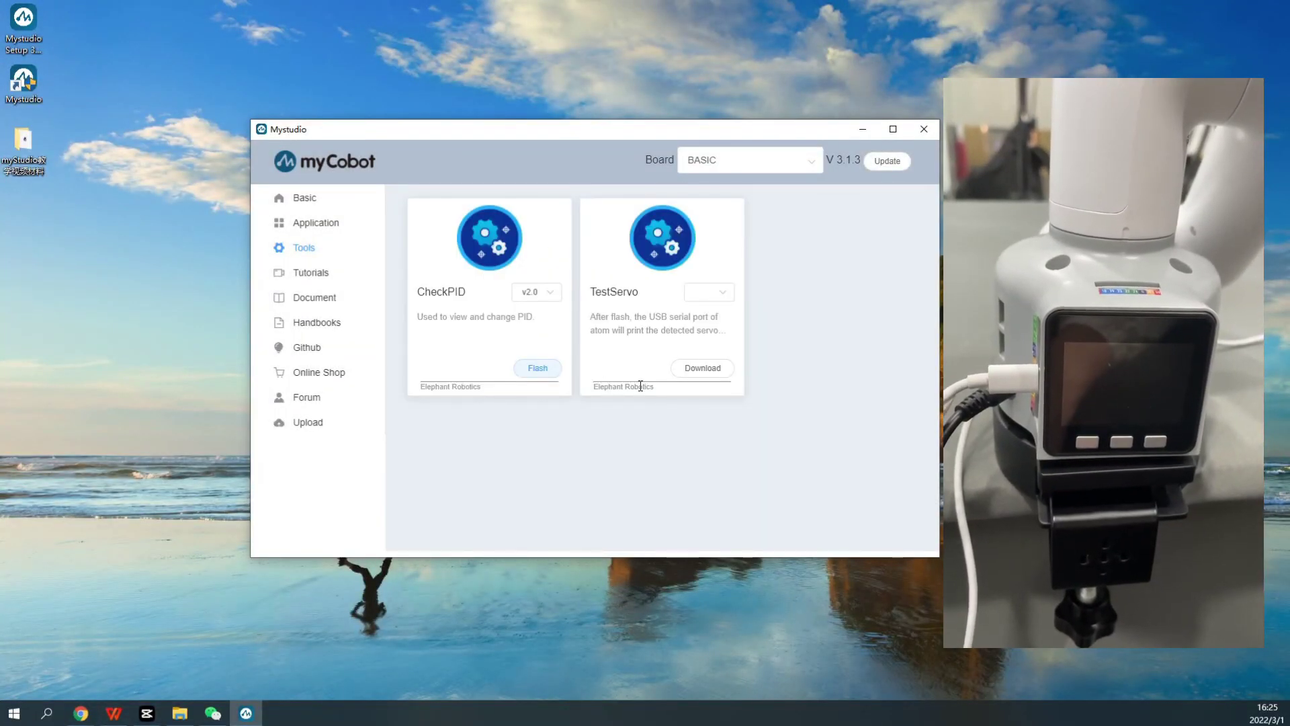
Set the board type to ATOM and show its Basic firmware list
click(785, 167)
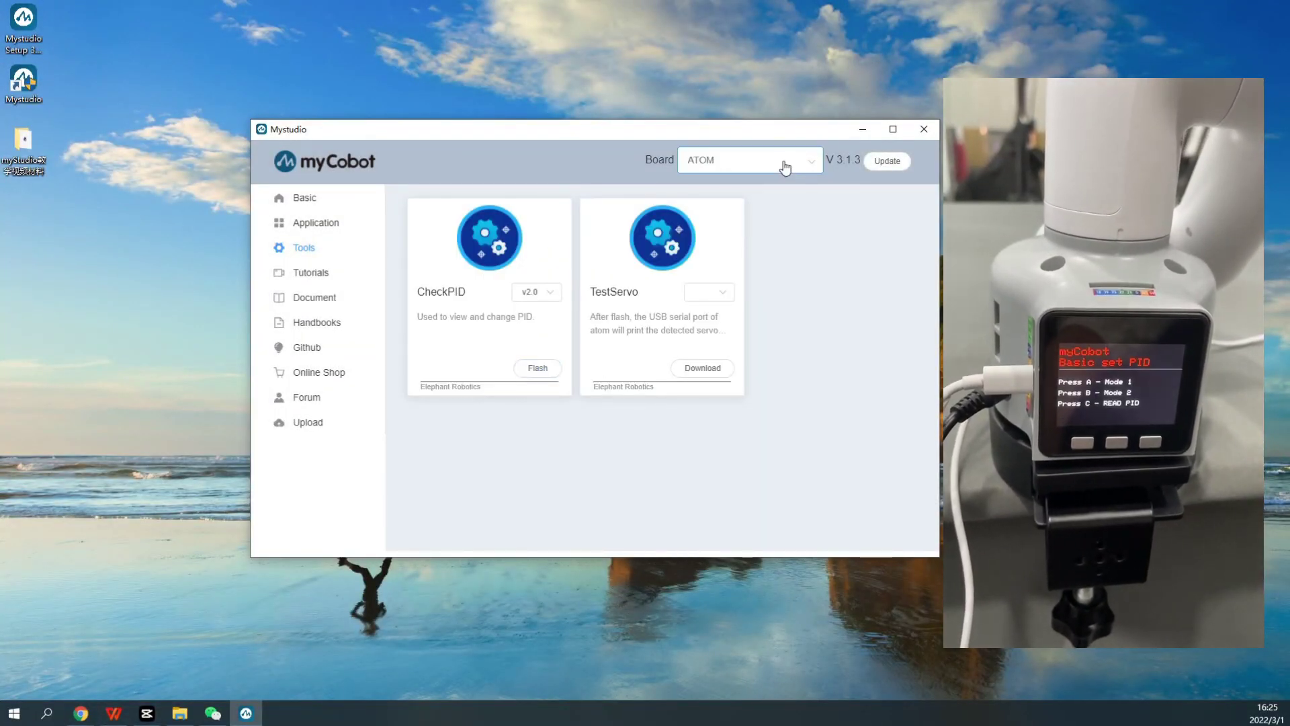
click(785, 166)
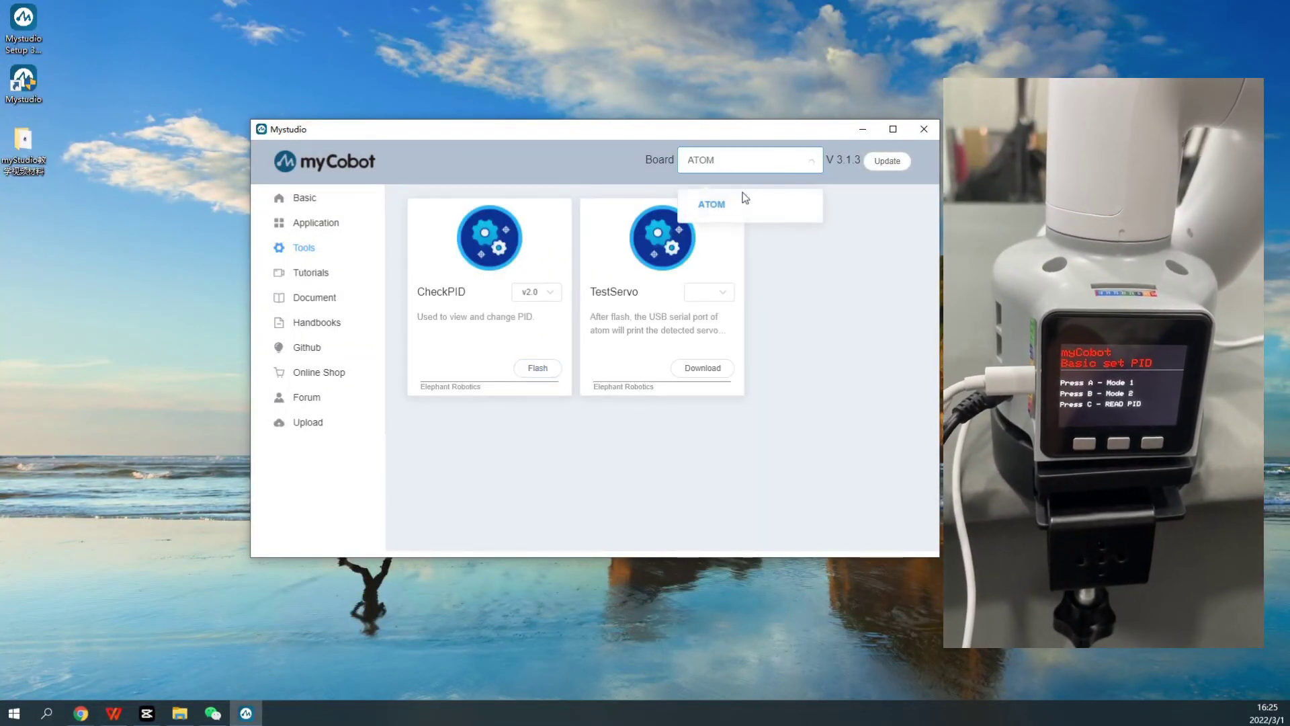
click(719, 204)
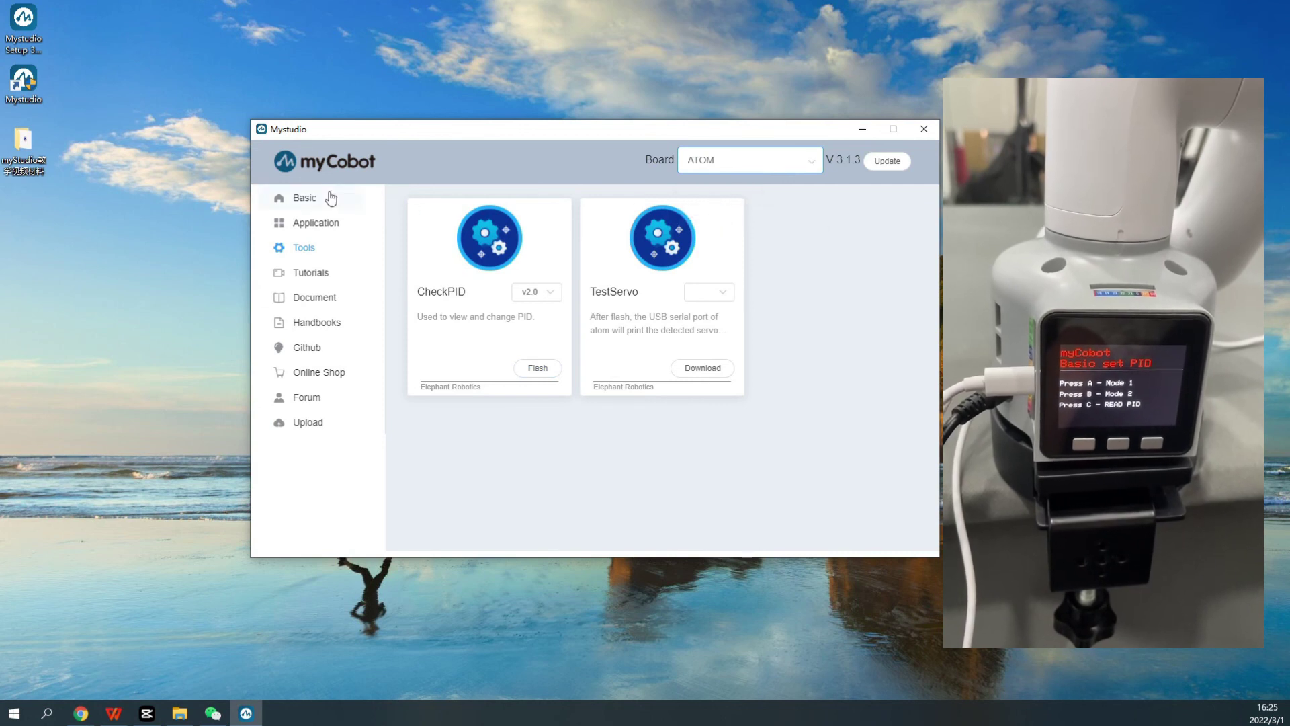
click(306, 197)
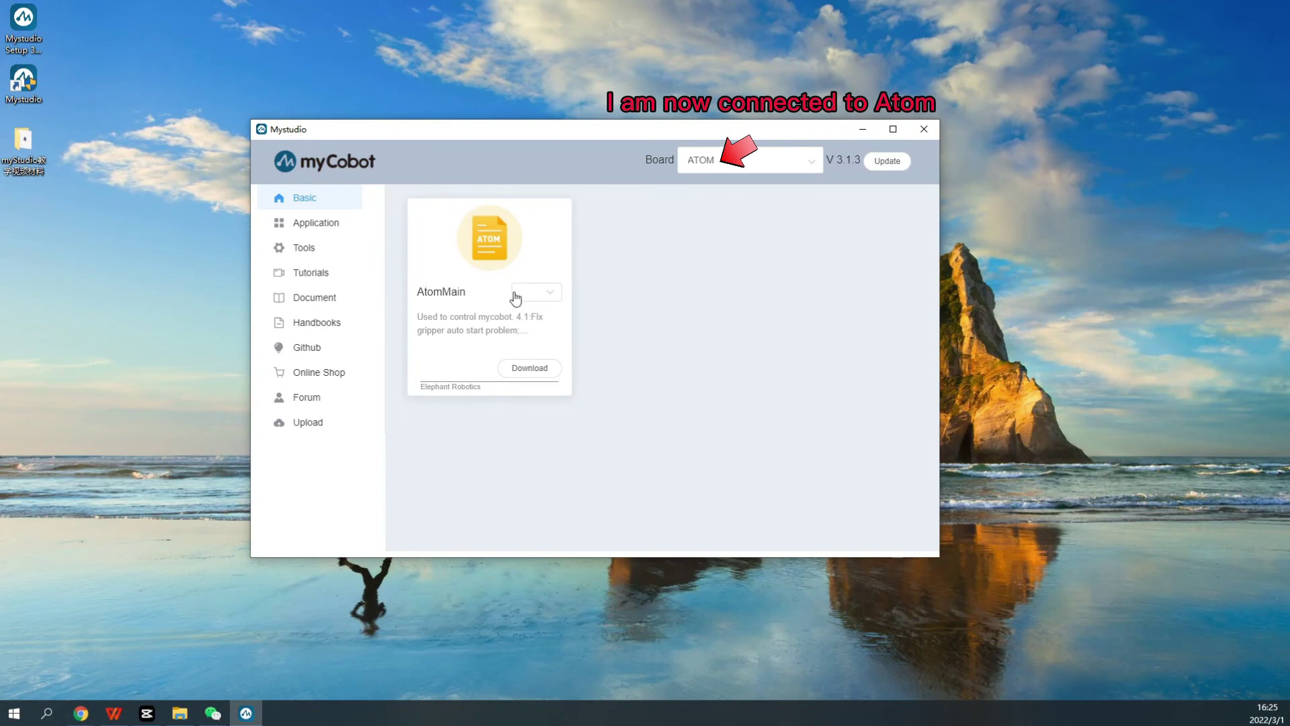
Download AtomMain v4.1 and flash it onto the ATOM board
click(543, 296)
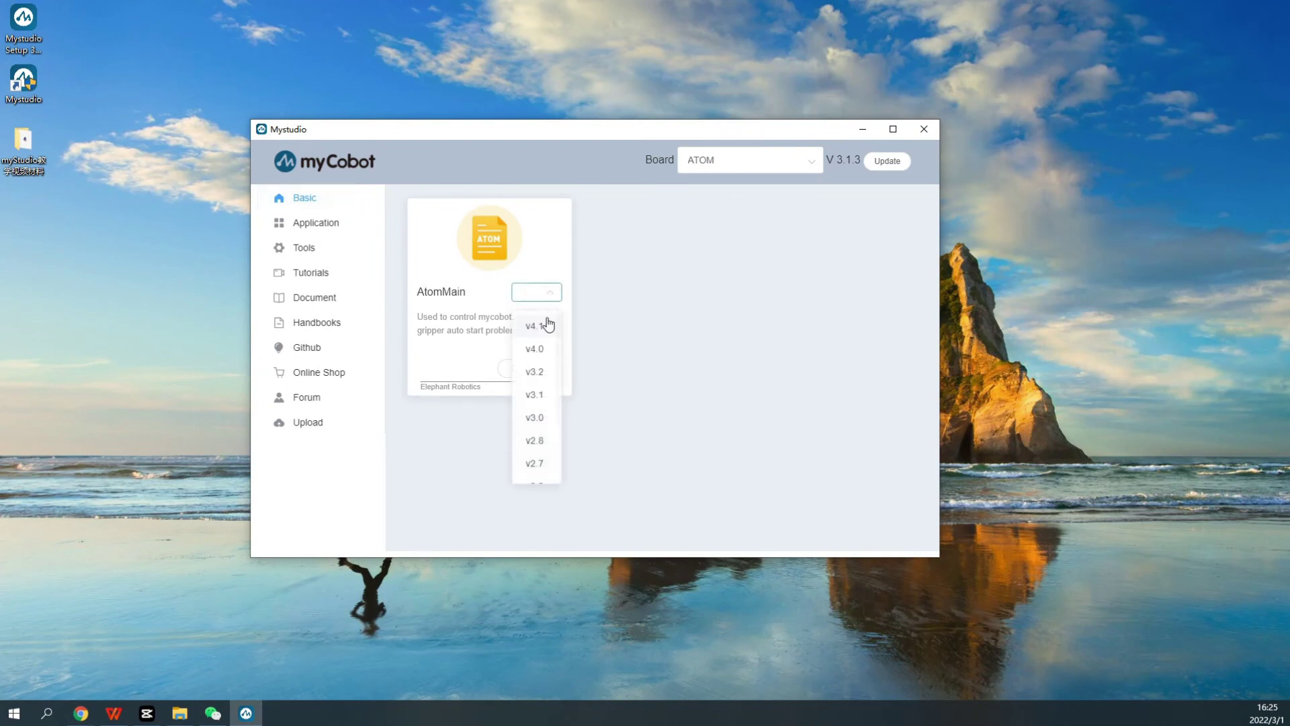
click(545, 325)
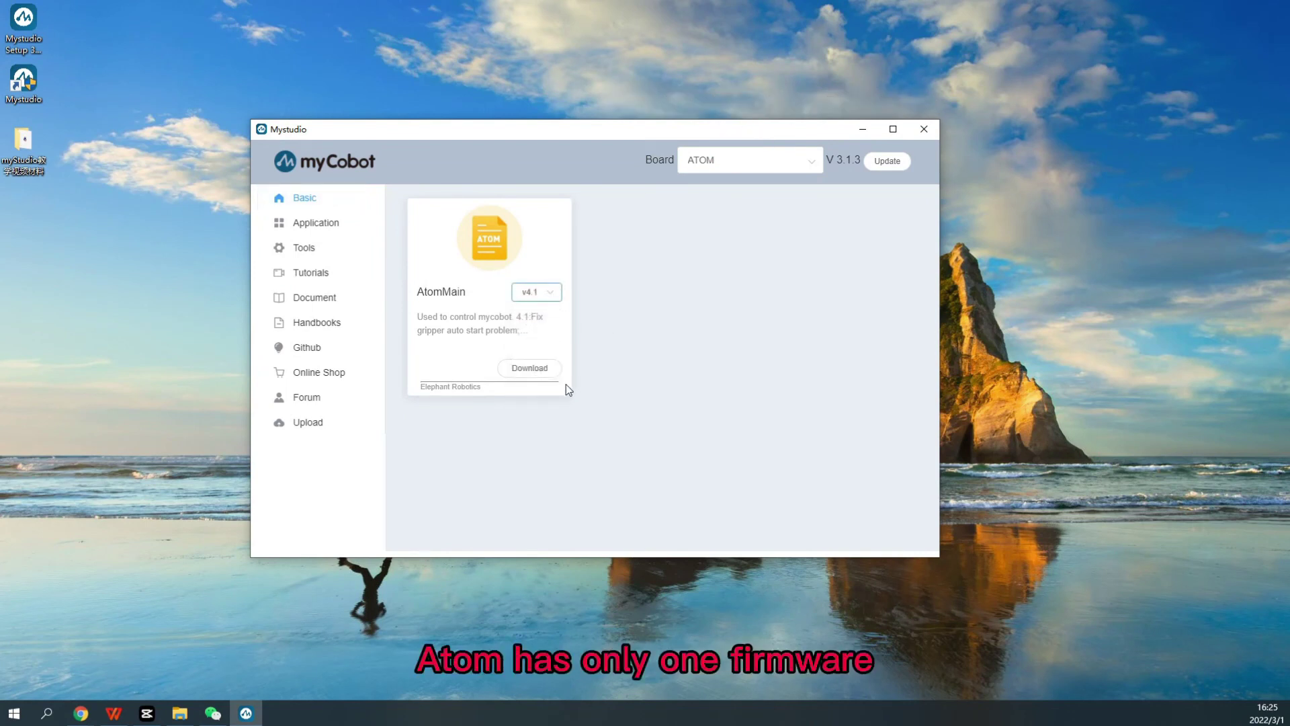
click(532, 369)
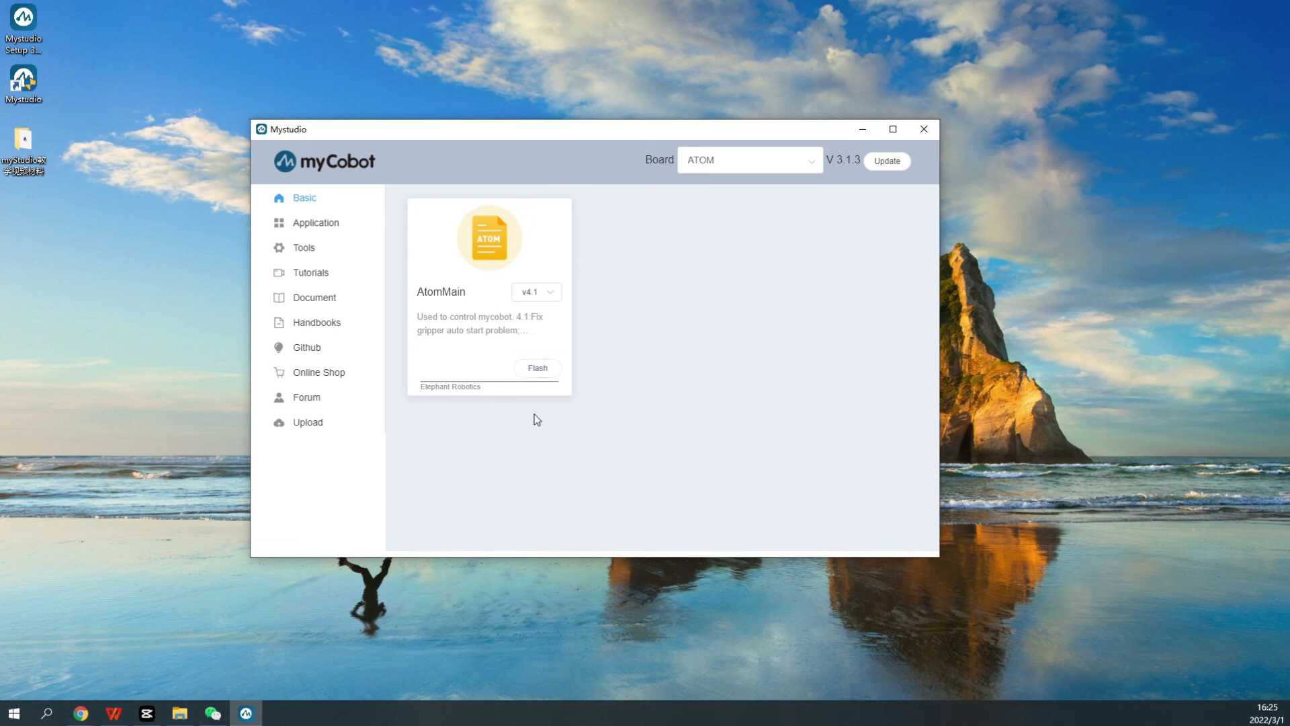
click(536, 369)
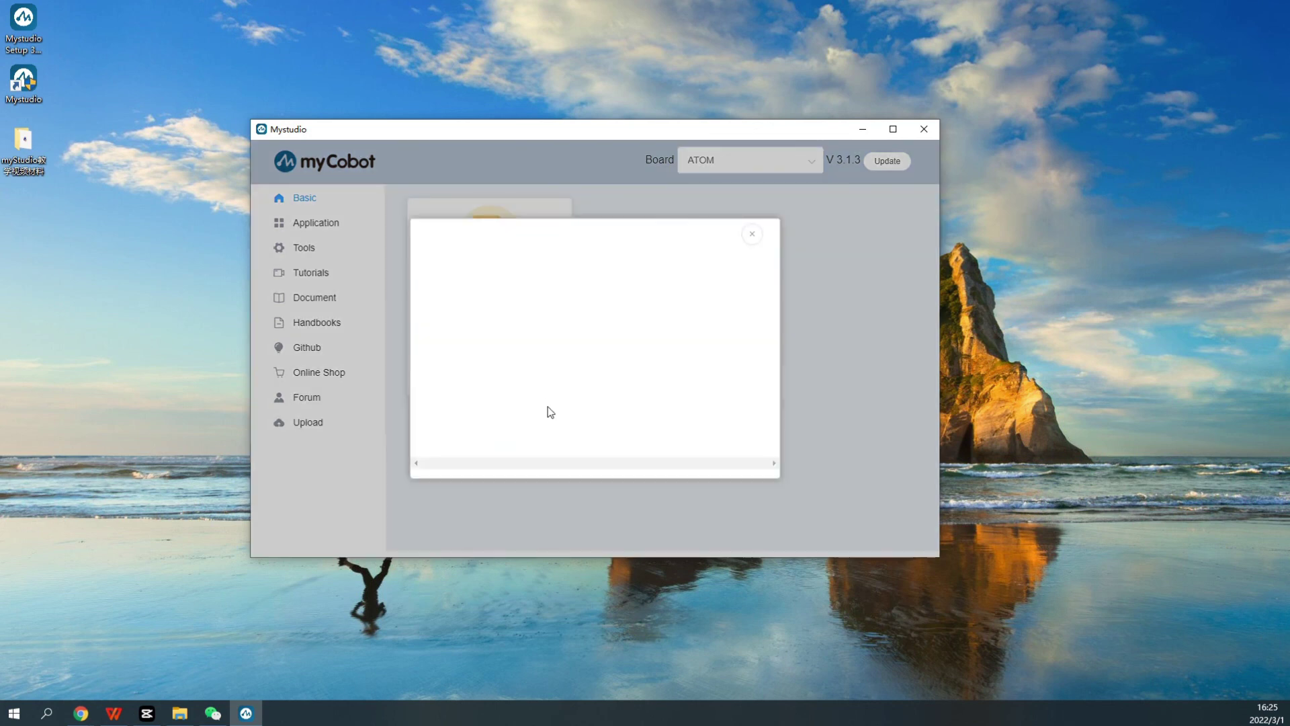